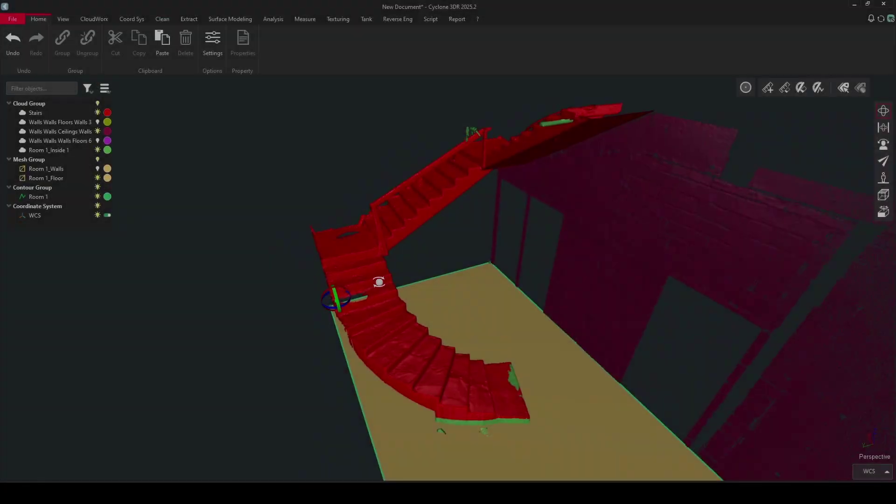
Examine the red staircase point cloud, its handrail and upper flight from several viewing angles.
{"action": "left_click_drag", "start_coordinate": [334, 300], "coordinate": [314, 243]}
{"action": "middle_click_drag", "start_coordinate": [375, 296], "coordinate": [369, 277]}
{"action": "left_click_drag", "start_coordinate": [370, 277], "coordinate": [394, 259]}
{"action": "left_click", "coordinate": [390, 266]}
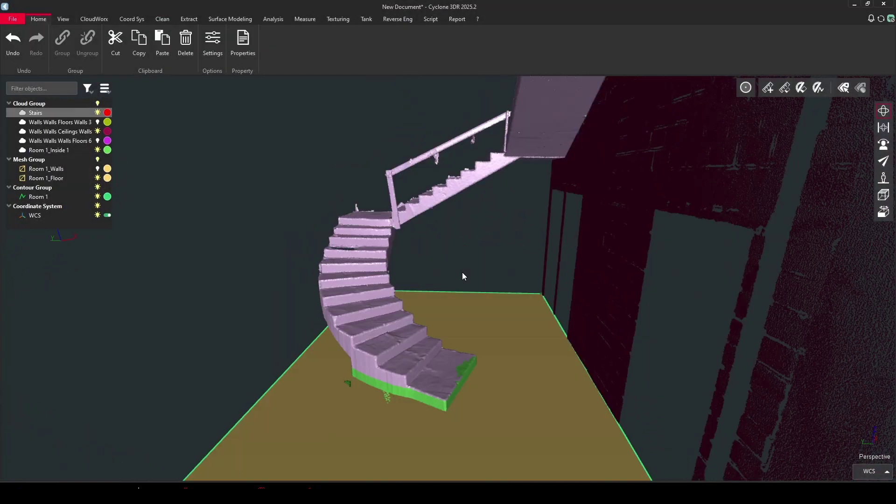
{"action": "left_click", "coordinate": [462, 273]}
{"action": "left_click_drag", "start_coordinate": [394, 310], "coordinate": [378, 276]}
{"action": "left_click_drag", "start_coordinate": [391, 240], "coordinate": [469, 262]}
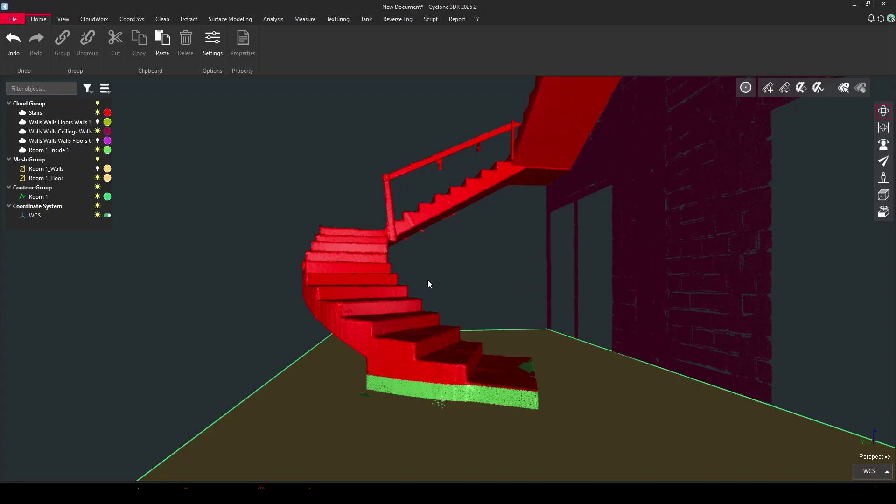
{"action": "left_click_drag", "start_coordinate": [367, 309], "coordinate": [396, 320]}
{"action": "middle_click_drag", "start_coordinate": [474, 141], "coordinate": [466, 207]}
{"action": "scroll", "coordinate": [466, 210], "scroll_direction": "up", "scroll_amount": 3}
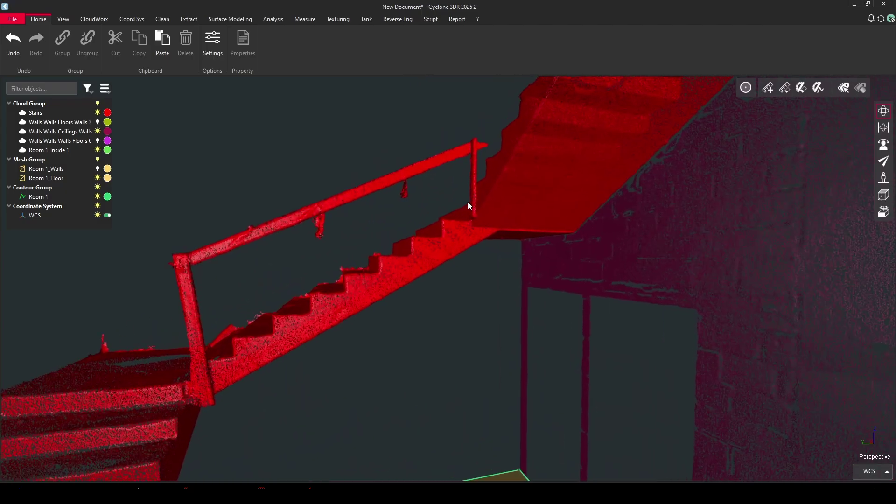
{"action": "left_click_drag", "start_coordinate": [470, 201], "coordinate": [630, 236]}
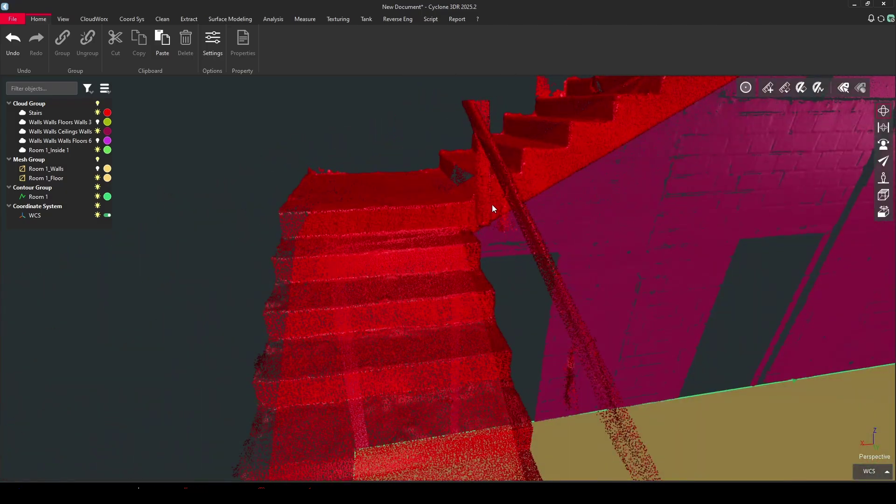
{"action": "left_click_drag", "start_coordinate": [444, 199], "coordinate": [322, 224]}
{"action": "scroll", "coordinate": [327, 224], "scroll_direction": "down", "scroll_amount": 4}
{"action": "middle_click_drag", "start_coordinate": [328, 224], "coordinate": [359, 199]}
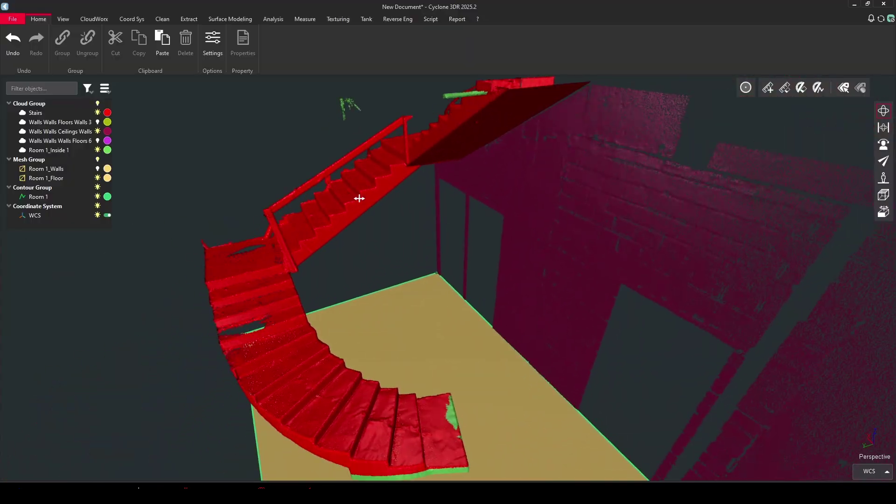
{"action": "left_click_drag", "start_coordinate": [287, 293], "coordinate": [456, 425]}
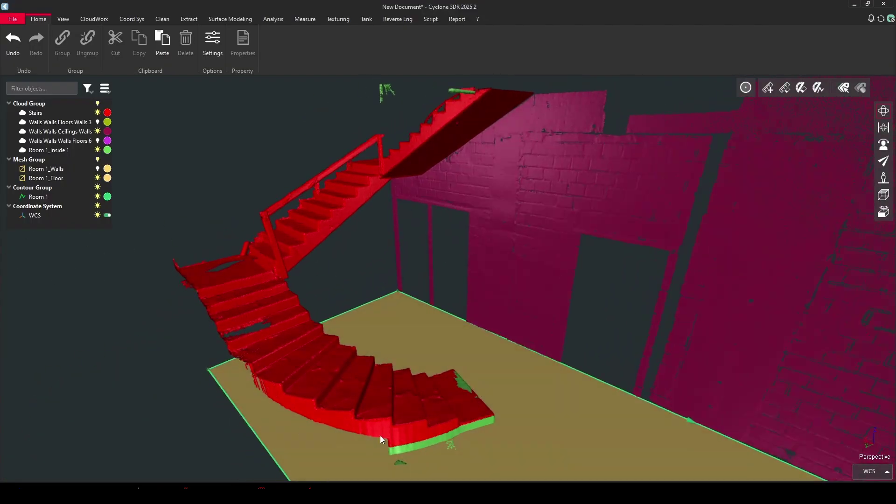
{"action": "left_click_drag", "start_coordinate": [388, 433], "coordinate": [351, 325]}
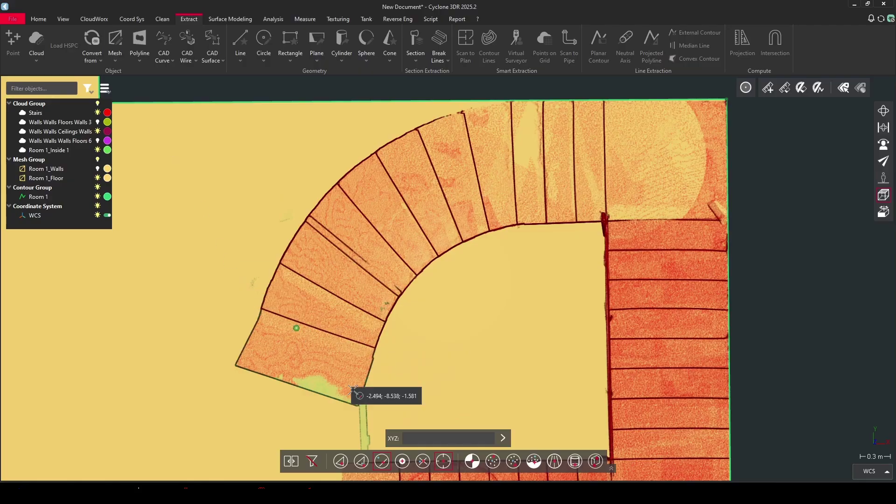
Limit point picking to meshes and polylines by excluding clouds from the object type filter.
{"action": "left_click", "coordinate": [313, 462]}
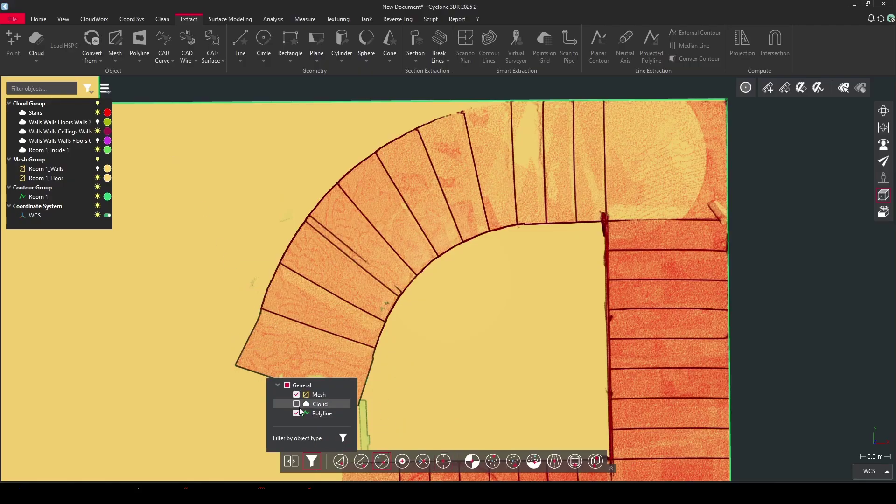
{"action": "left_click", "coordinate": [313, 461]}
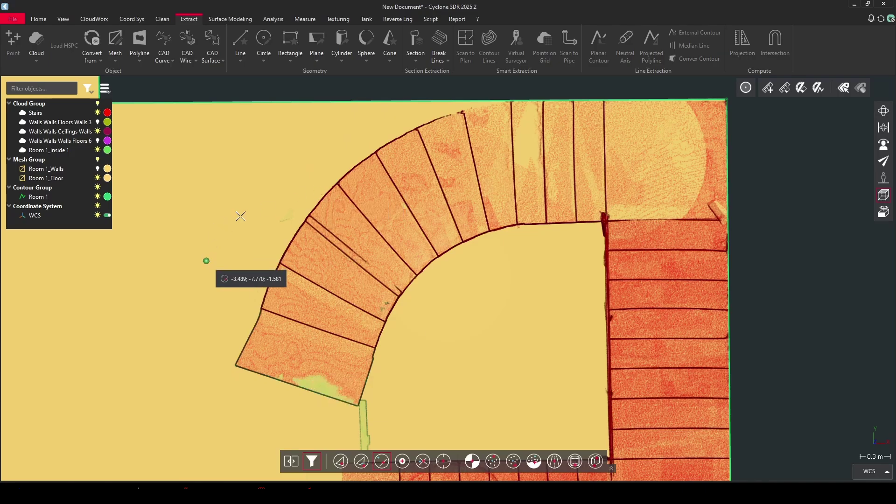
{"action": "scroll", "coordinate": [235, 362], "scroll_direction": "up", "scroll_amount": 3}
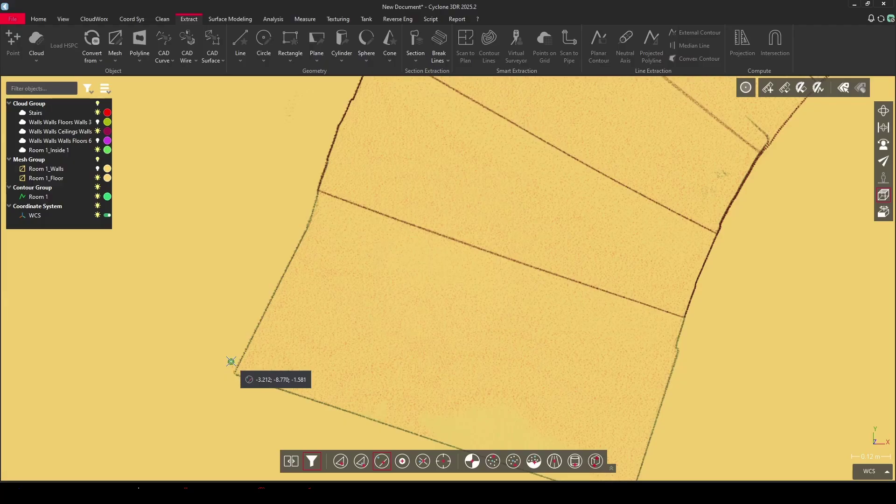
Start the outer stair-edge polyline with clouds excluded from picking, placing three points upward from the lowest step's outer corner.
{"action": "mouse_move", "coordinate": [312, 460]}
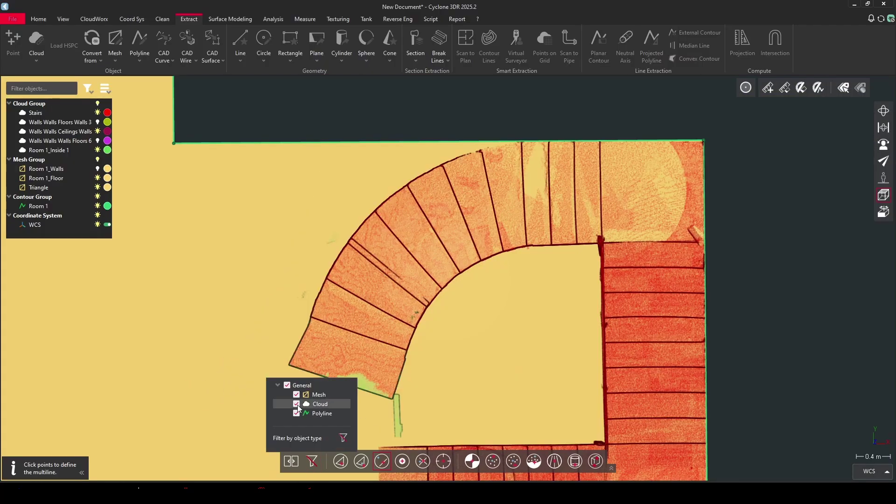
{"action": "left_click", "coordinate": [299, 404]}
{"action": "scroll", "coordinate": [282, 371], "scroll_direction": "up", "scroll_amount": 6}
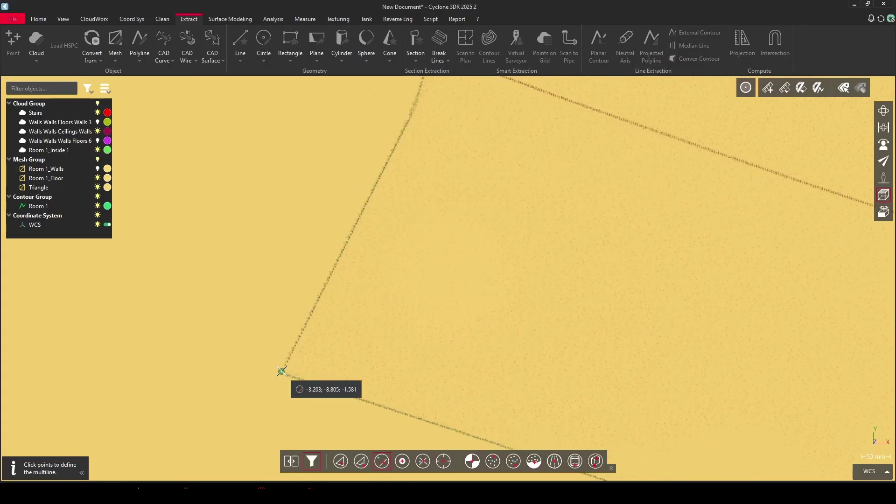
{"action": "left_click", "coordinate": [281, 371]}
{"action": "left_click", "coordinate": [420, 104]}
{"action": "scroll", "coordinate": [422, 109], "scroll_direction": "down", "scroll_amount": 3}
{"action": "middle_click_drag", "start_coordinate": [422, 109], "coordinate": [272, 387]}
{"action": "left_click", "coordinate": [311, 275]}
{"action": "middle_click_drag", "start_coordinate": [310, 275], "coordinate": [208, 359]}
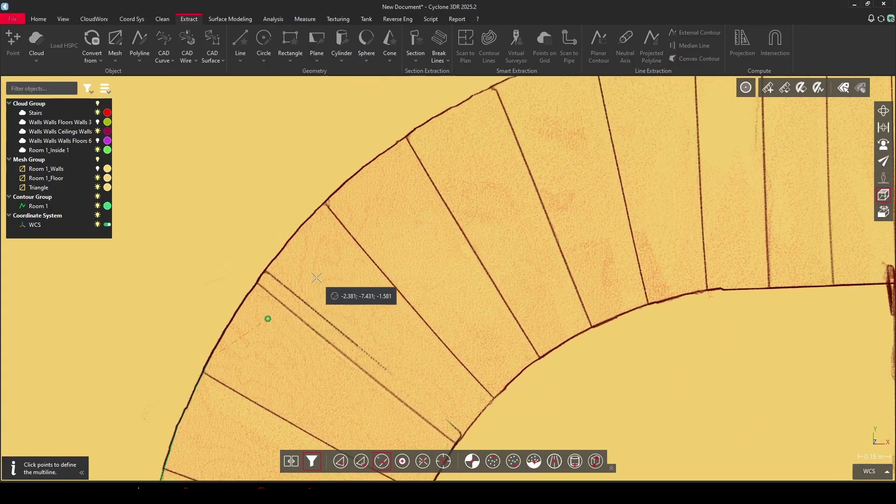
Continue the outer polyline straight across the curved stair section to the wall and along it to the room corner.
{"action": "scroll", "coordinate": [317, 278], "scroll_direction": "down", "scroll_amount": 3}
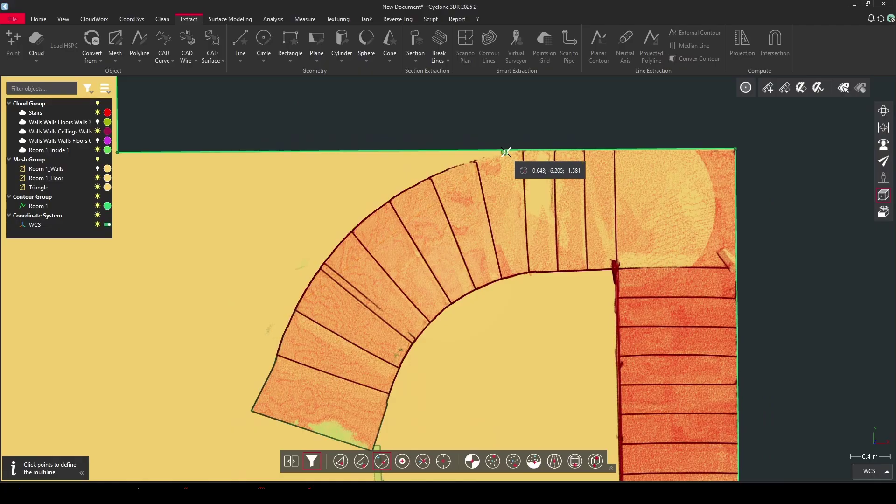
{"action": "scroll", "coordinate": [516, 151], "scroll_direction": "up", "scroll_amount": 3}
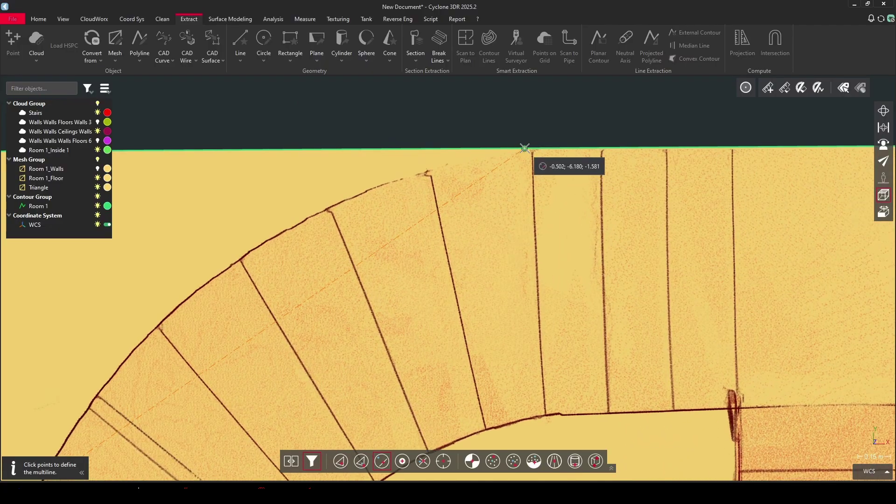
{"action": "left_click", "coordinate": [525, 148]}
{"action": "middle_click_drag", "start_coordinate": [826, 159], "coordinate": [413, 173]}
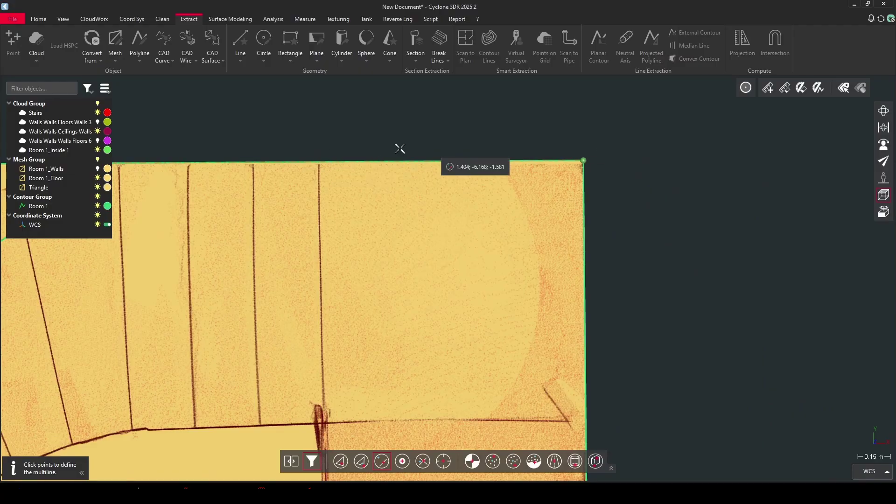
{"action": "scroll", "coordinate": [319, 153], "scroll_direction": "down", "scroll_amount": 3}
{"action": "scroll", "coordinate": [229, 306], "scroll_direction": "up", "scroll_amount": 4}
{"action": "scroll", "coordinate": [230, 307], "scroll_direction": "down", "scroll_amount": 5}
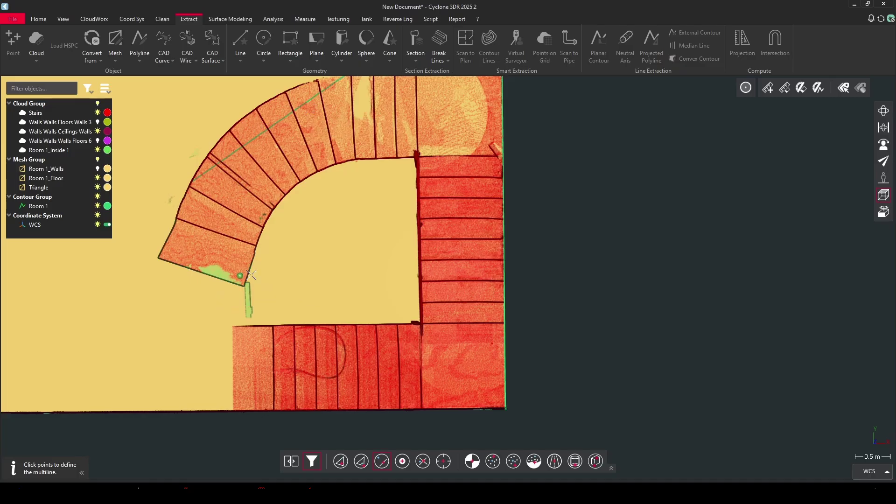
Trace the inner stair edge with a second polyline from the lowest step's inner corner to the side wall, spanning the curve straight.
{"action": "scroll", "coordinate": [210, 261], "scroll_direction": "up", "scroll_amount": 3}
{"action": "scroll", "coordinate": [232, 289], "scroll_direction": "down", "scroll_amount": 3}
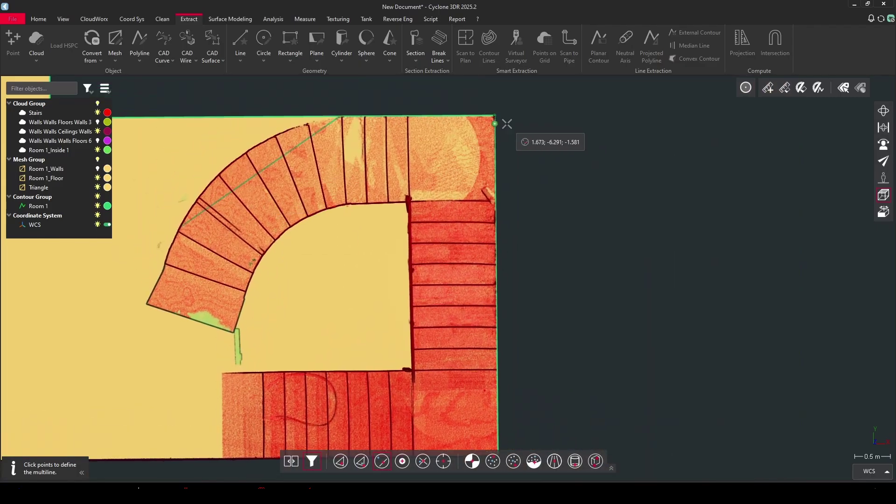
{"action": "scroll", "coordinate": [233, 328], "scroll_direction": "up", "scroll_amount": 3}
{"action": "scroll", "coordinate": [233, 328], "scroll_direction": "up", "scroll_amount": 2}
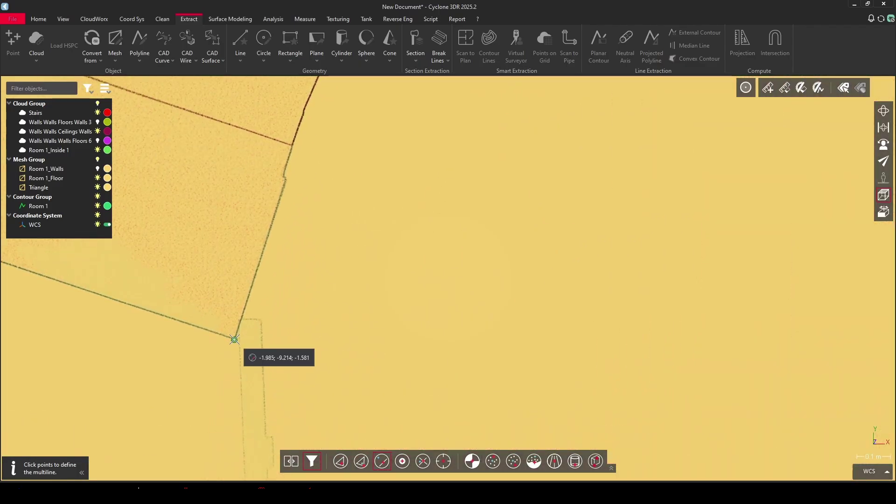
{"action": "left_click", "coordinate": [235, 340]}
{"action": "scroll", "coordinate": [371, 178], "scroll_direction": "down", "scroll_amount": 3}
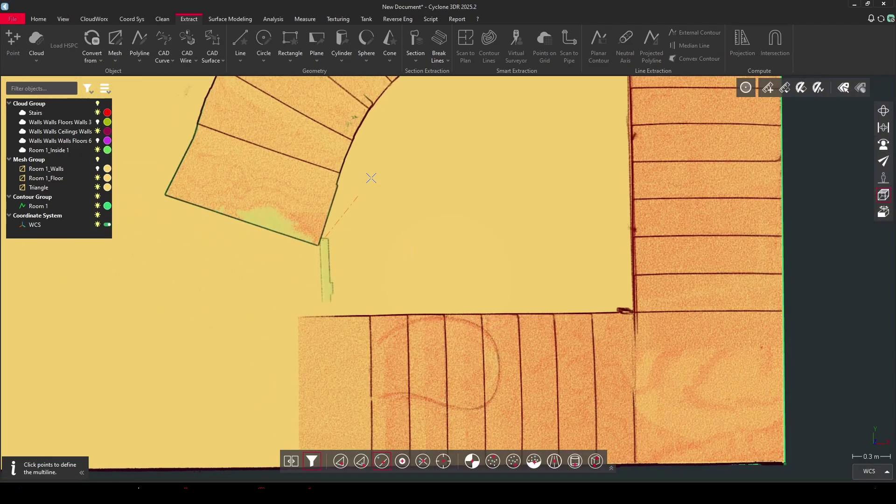
{"action": "scroll", "coordinate": [320, 216], "scroll_direction": "up", "scroll_amount": 6}
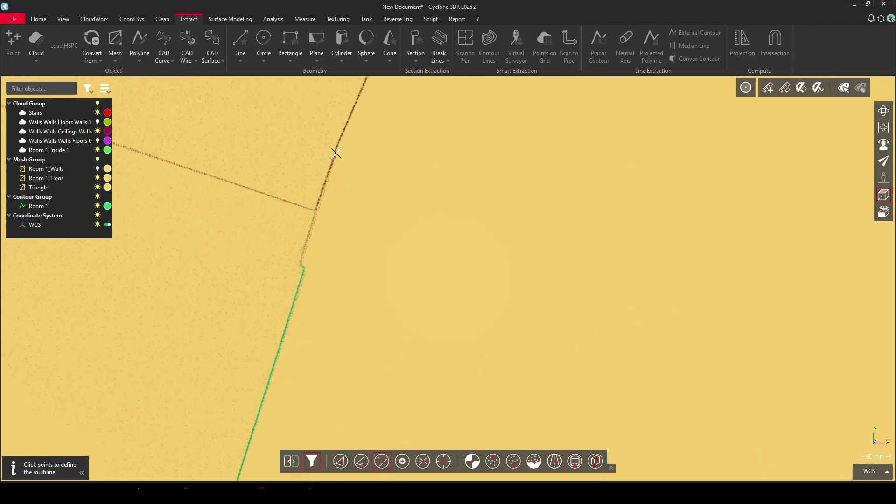
{"action": "scroll", "coordinate": [336, 153], "scroll_direction": "down", "scroll_amount": 6}
{"action": "scroll", "coordinate": [594, 176], "scroll_direction": "up", "scroll_amount": 3}
{"action": "scroll", "coordinate": [497, 177], "scroll_direction": "up", "scroll_amount": 2}
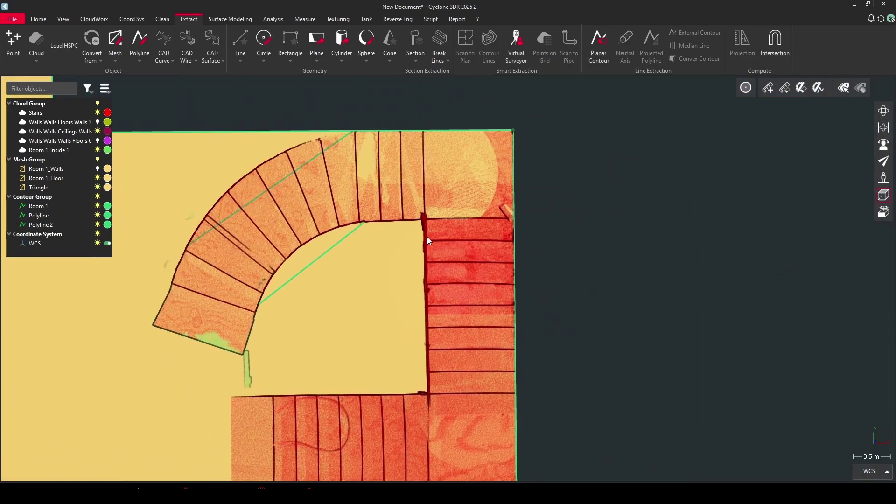
Edit the inner polyline and replace its straight diagonal segment with a discretized arc following the curved stair edge.
{"action": "double_click", "coordinate": [259, 334]}
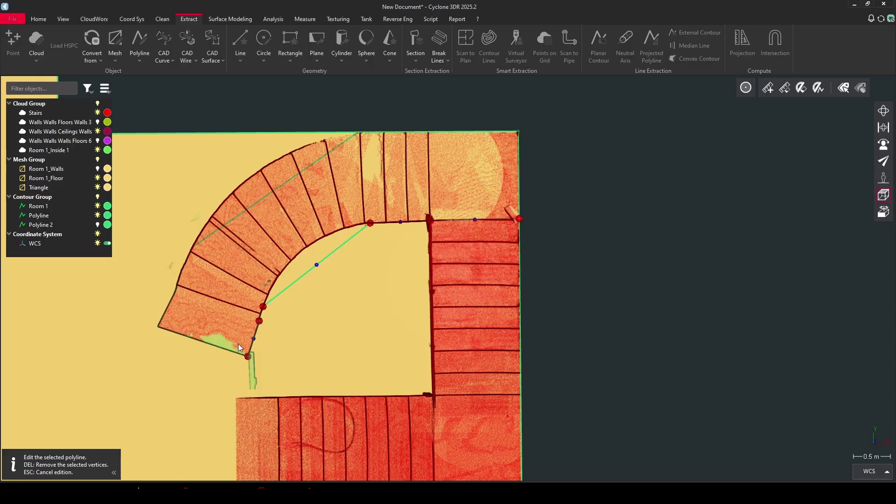
{"action": "scroll", "coordinate": [288, 268], "scroll_direction": "up", "scroll_amount": 3}
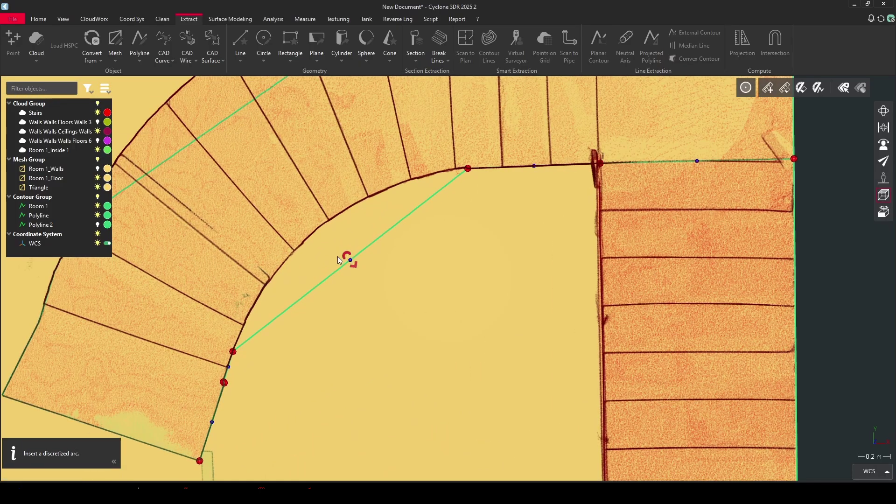
{"action": "left_click", "coordinate": [350, 259]}
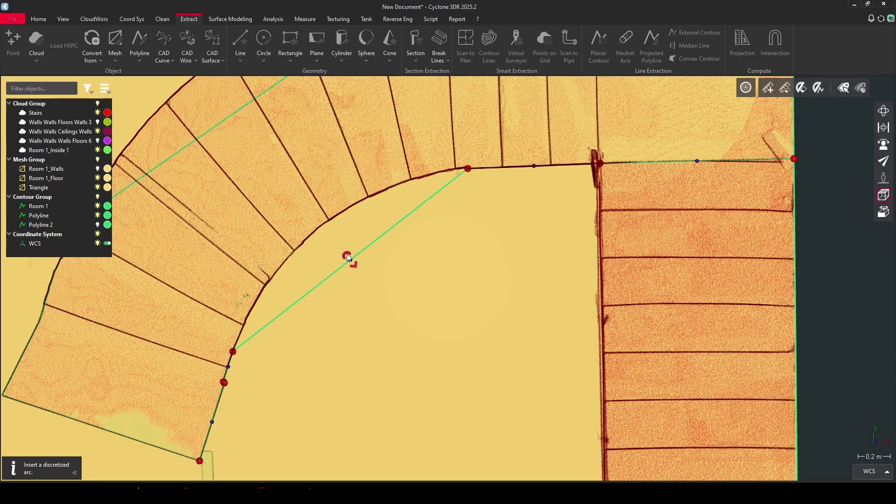
{"action": "left_click", "coordinate": [347, 255]}
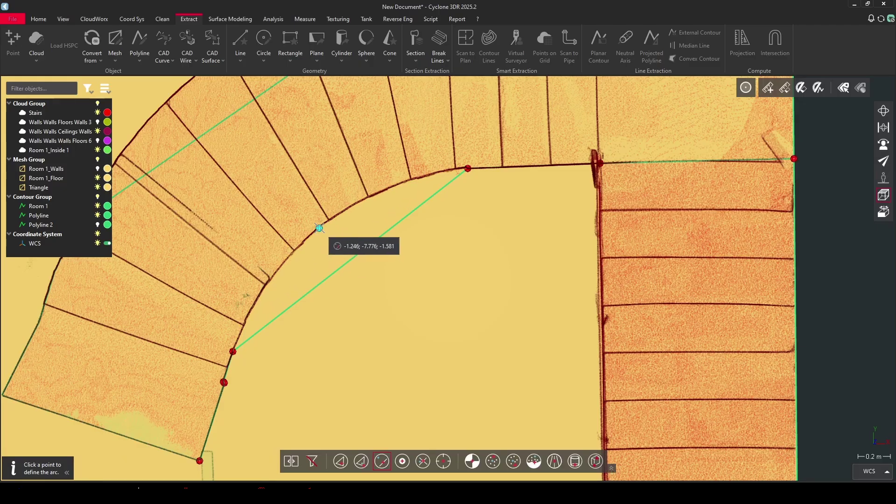
{"action": "left_click", "coordinate": [320, 229]}
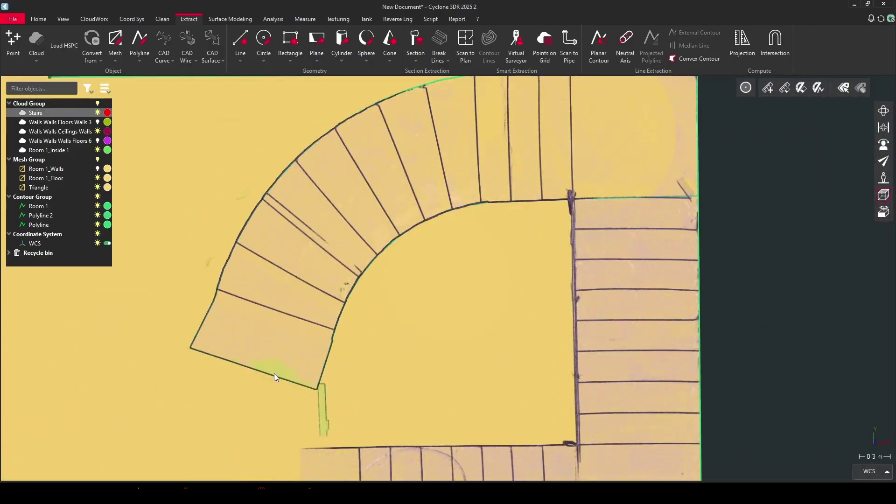
Hide the Stairs and Room 1_Inside 1 clouds to view the stair-edge polylines alone.
{"action": "right_click", "coordinate": [270, 370]}
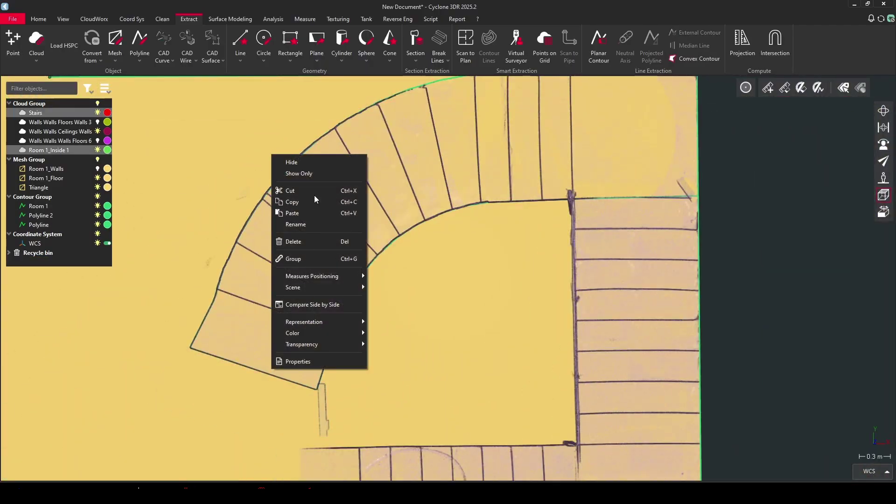
{"action": "left_click", "coordinate": [313, 160]}
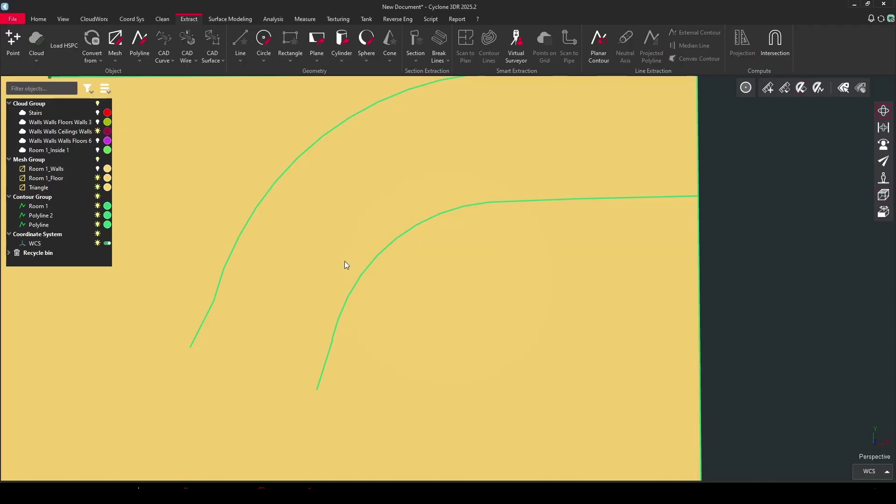
{"action": "left_click_drag", "start_coordinate": [347, 265], "coordinate": [530, 246]}
Cut the outer stair polyline at the three lowest step edges with Cut Polyline, restricting the picks with the selection filter.
{"action": "left_click", "coordinate": [602, 46]}
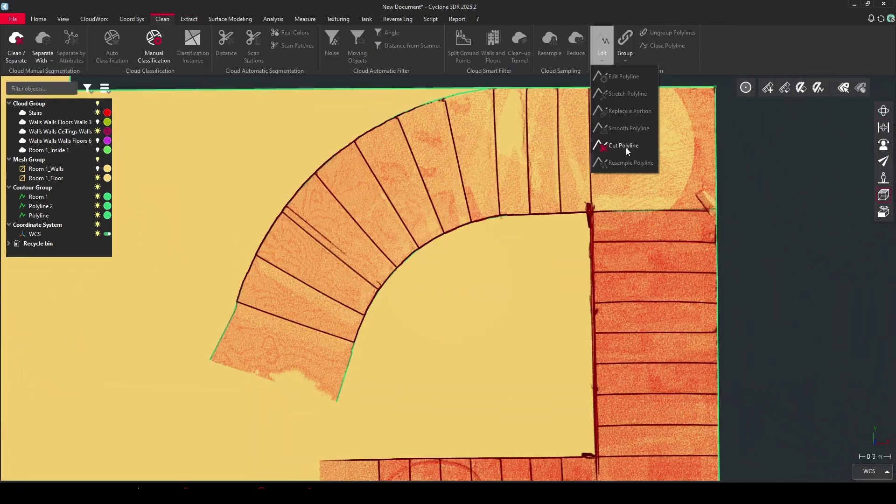
{"action": "left_click", "coordinate": [627, 145]}
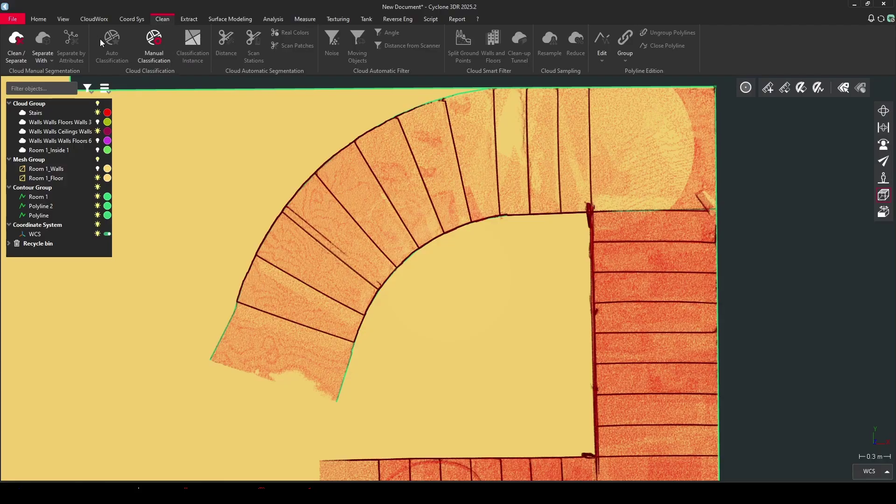
{"action": "left_click", "coordinate": [603, 59]}
{"action": "left_click", "coordinate": [621, 145]}
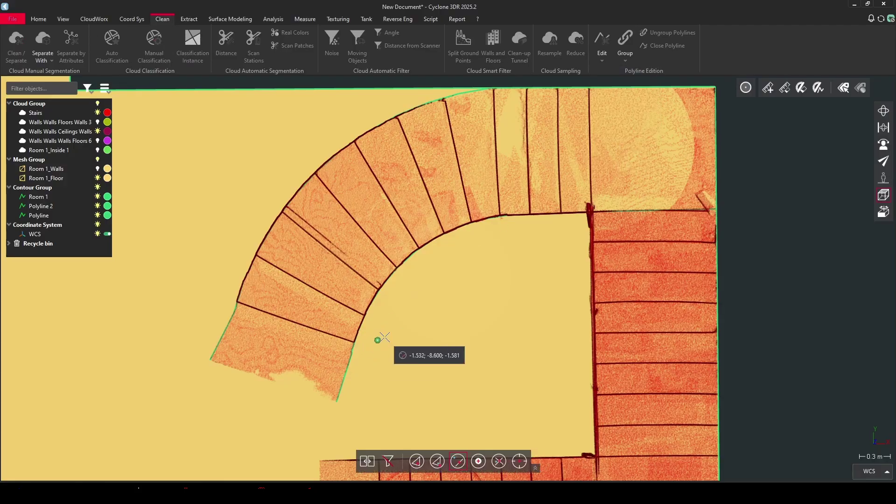
{"action": "left_click", "coordinate": [389, 462]}
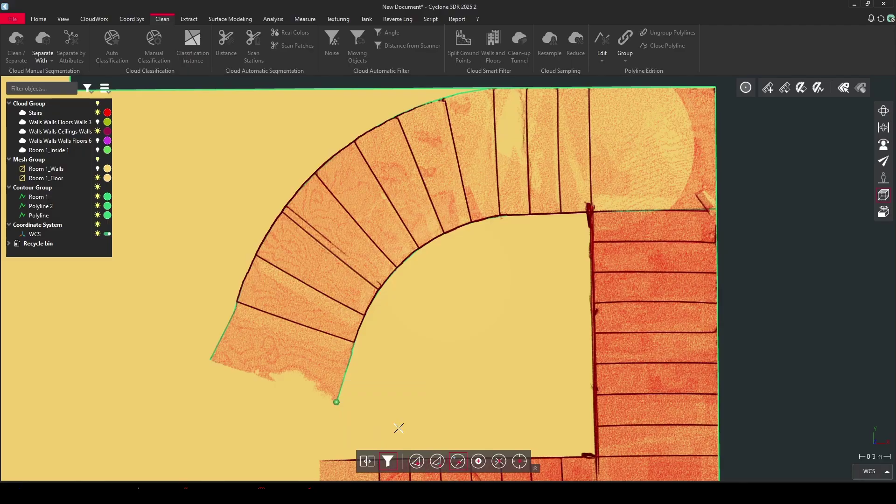
{"action": "scroll", "coordinate": [218, 348], "scroll_direction": "up", "scroll_amount": 3}
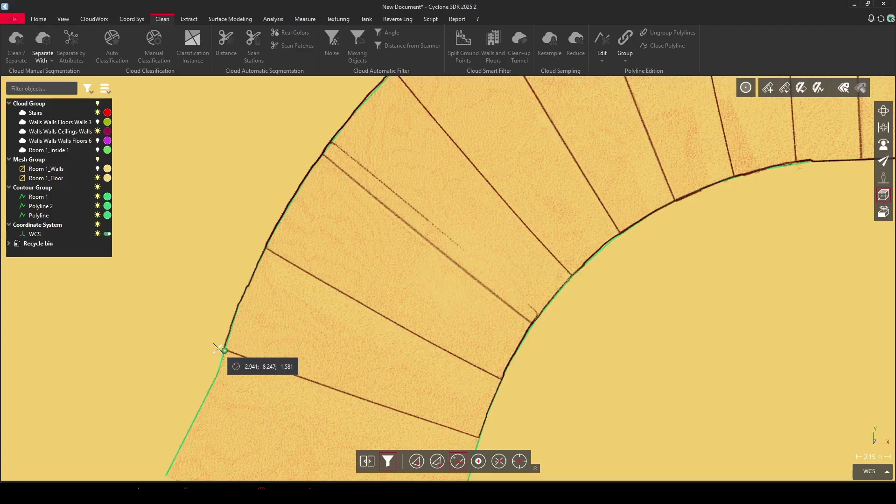
{"action": "left_click", "coordinate": [218, 347]}
{"action": "left_click", "coordinate": [252, 240]}
{"action": "left_click", "coordinate": [318, 148]}
Cut the rest of the outer polyline at each step edge around the curve and along the wall to the landing.
{"action": "middle_click_drag", "start_coordinate": [346, 111], "coordinate": [242, 270]}
{"action": "left_click", "coordinate": [283, 222]}
{"action": "left_click", "coordinate": [376, 160]}
{"action": "left_click", "coordinate": [467, 108]}
{"action": "middle_click_drag", "start_coordinate": [476, 124], "coordinate": [263, 226]}
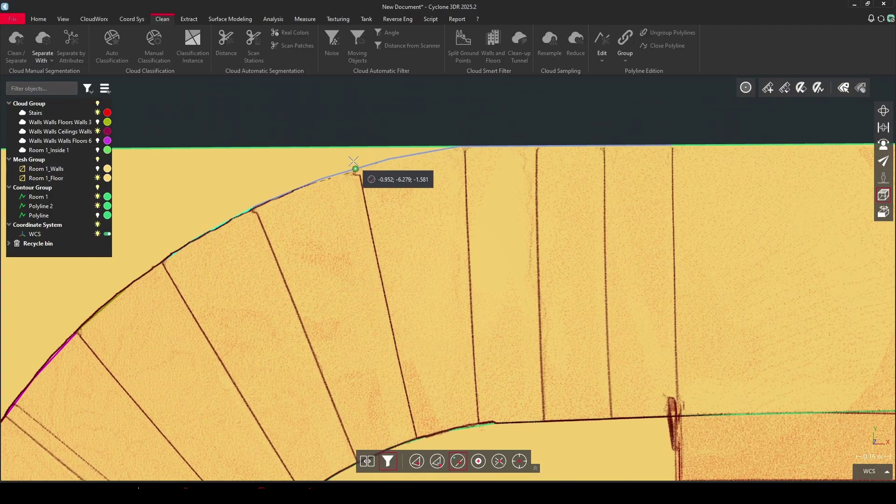
{"action": "left_click", "coordinate": [357, 169]}
{"action": "left_click", "coordinate": [537, 147]}
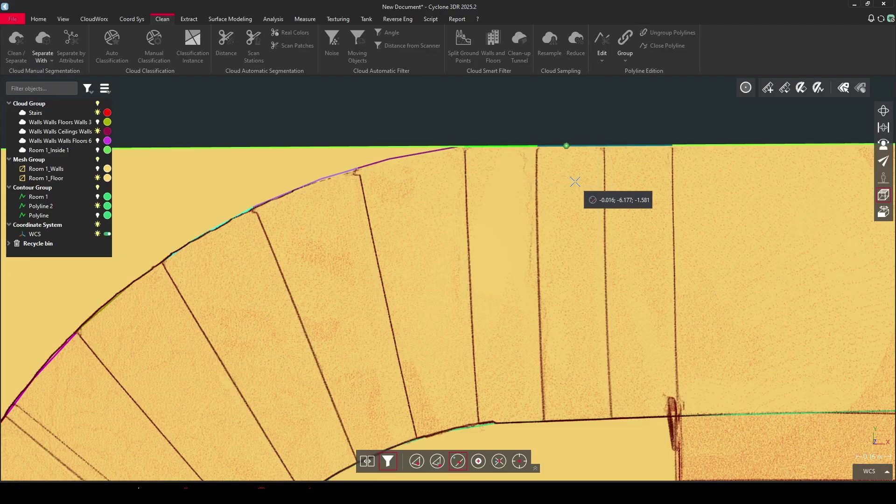
{"action": "left_click", "coordinate": [606, 185]}
{"action": "left_click", "coordinate": [673, 187]}
Cut the inner stair polyline at each step edge from the lowest step through the middle of the curve.
{"action": "middle_click_drag", "start_coordinate": [378, 303], "coordinate": [441, 64]}
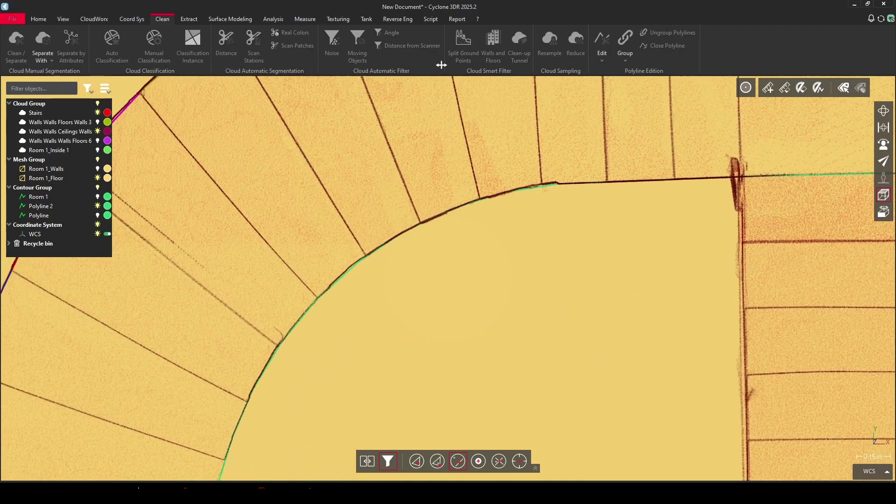
{"action": "middle_click_drag", "start_coordinate": [359, 178], "coordinate": [357, 59]}
{"action": "scroll", "coordinate": [340, 136], "scroll_direction": "down", "scroll_amount": 3}
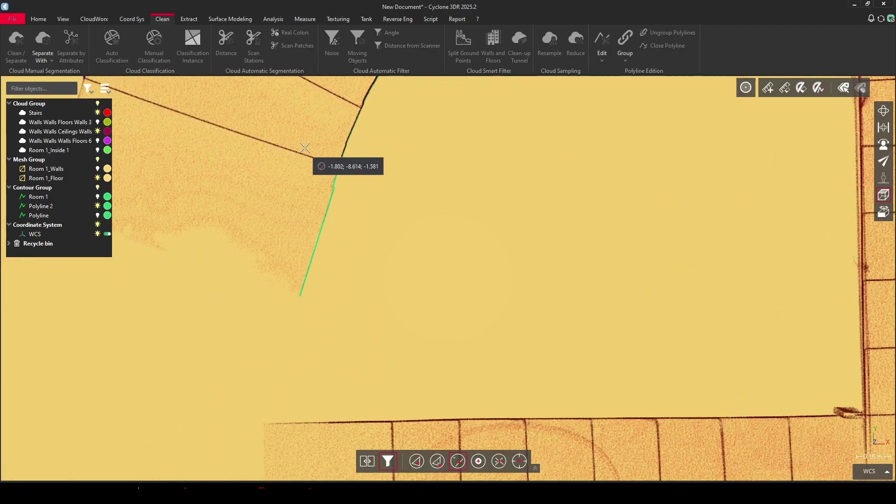
{"action": "left_click", "coordinate": [348, 107]}
{"action": "left_click", "coordinate": [349, 103]}
{"action": "middle_click_drag", "start_coordinate": [350, 102], "coordinate": [283, 276]}
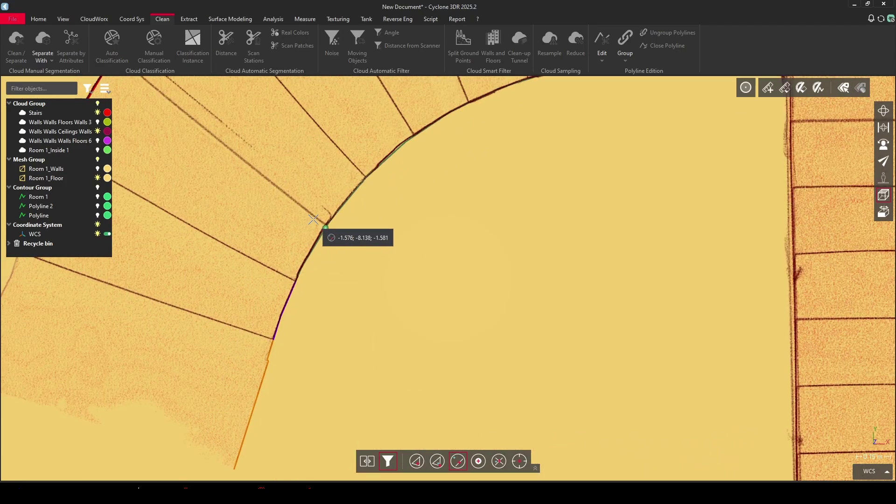
{"action": "left_click", "coordinate": [314, 220]}
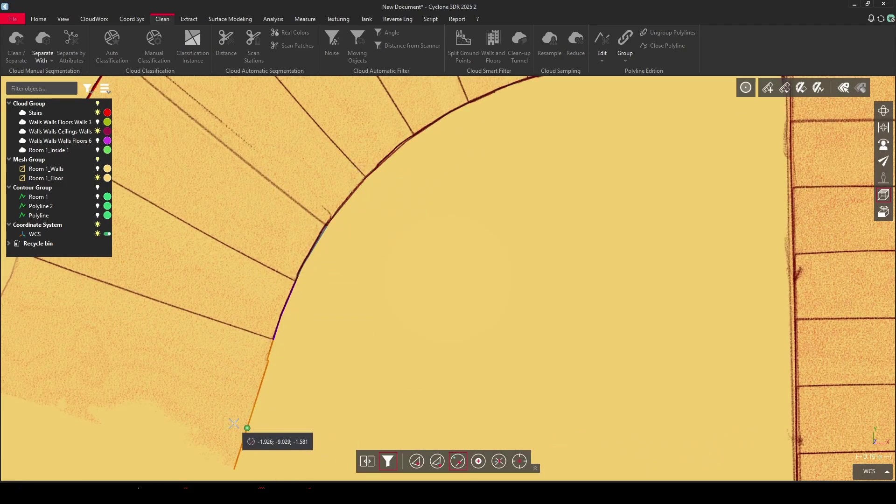
{"action": "left_click", "coordinate": [358, 168]}
{"action": "left_click", "coordinate": [410, 128]}
{"action": "left_click", "coordinate": [465, 96]}
Cut the remaining inner polyline at the upper step edges up to the landing corner and finish the cutting.
{"action": "middle_click_drag", "start_coordinate": [465, 97], "coordinate": [308, 230]}
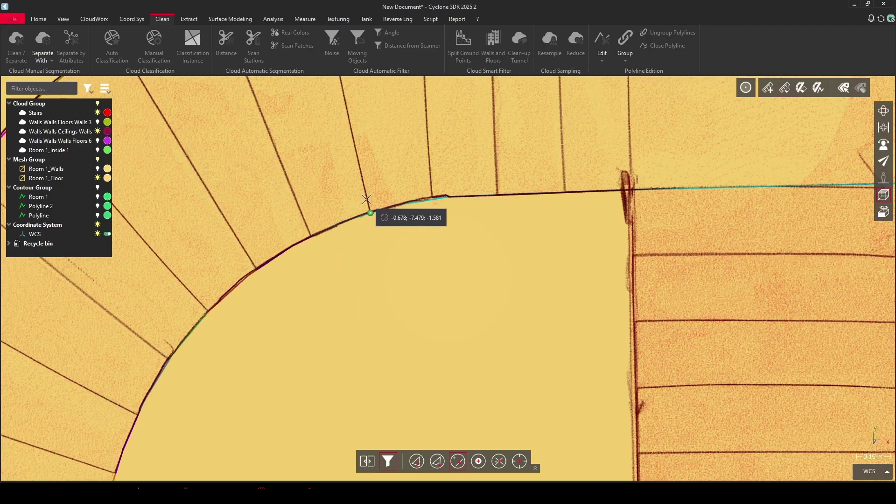
{"action": "left_click", "coordinate": [367, 199]}
{"action": "left_click", "coordinate": [433, 185]}
{"action": "left_click", "coordinate": [496, 182]}
{"action": "left_click", "coordinate": [629, 183]}
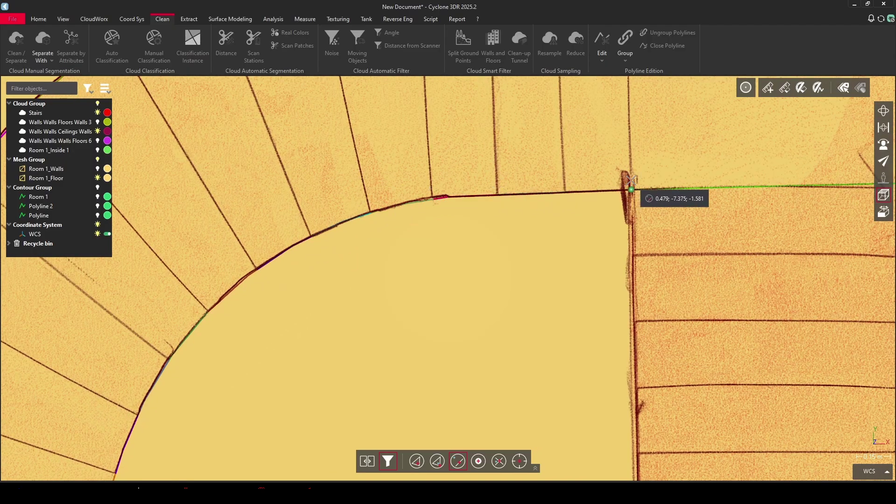
{"action": "left_click", "coordinate": [632, 180]}
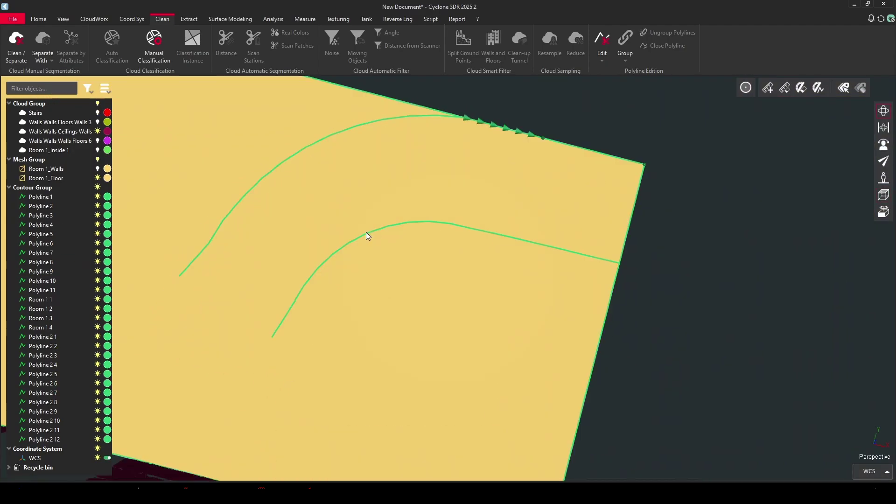
Check the separated segments by highlighting Room 1 1, Polyline 2 11 and Polyline 2 1 in turn.
{"action": "left_click_drag", "start_coordinate": [301, 222], "coordinate": [386, 192]}
{"action": "middle_click_drag", "start_coordinate": [386, 192], "coordinate": [392, 239]}
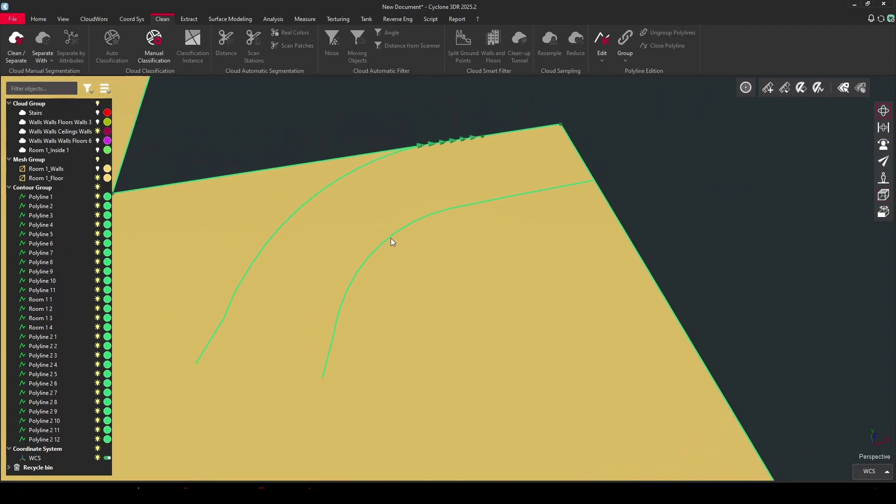
{"action": "left_click", "coordinate": [41, 300]}
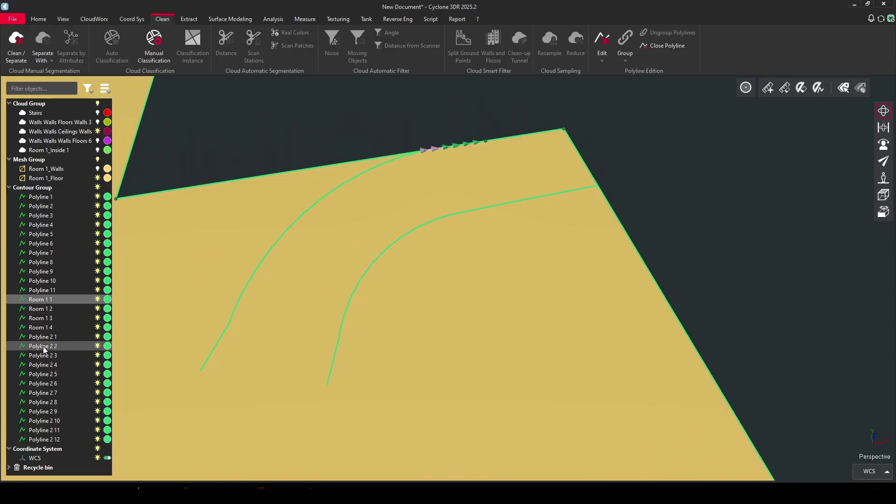
{"action": "left_click", "coordinate": [43, 430]}
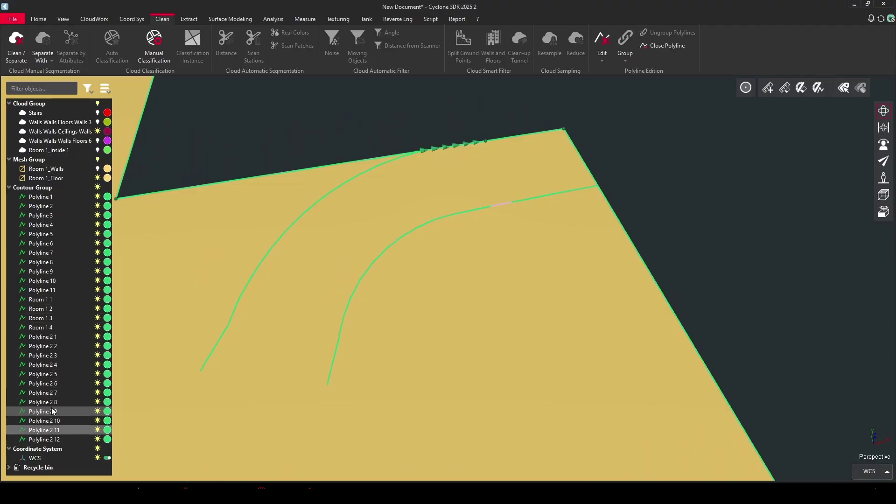
{"action": "left_click", "coordinate": [52, 338]}
Show the Stairs cloud and select the inner and outer edge segments of the three lowest steps.
{"action": "left_click_drag", "start_coordinate": [396, 218], "coordinate": [259, 224]}
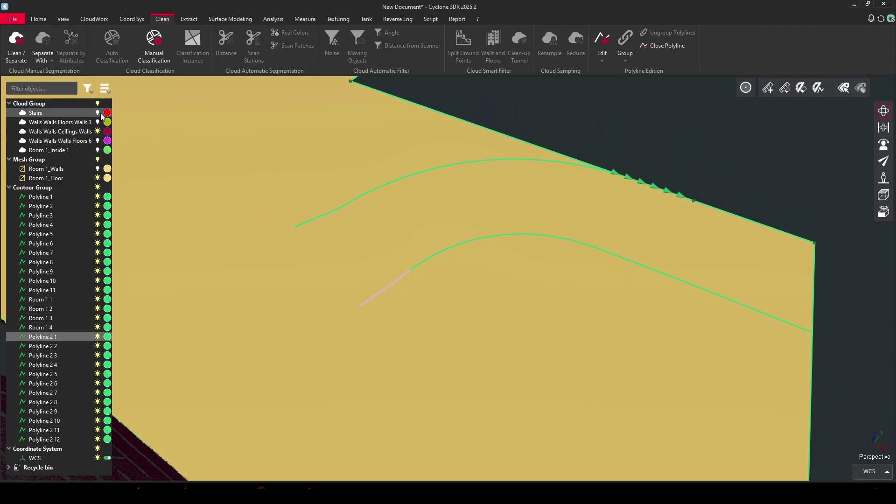
{"action": "left_click", "coordinate": [99, 113]}
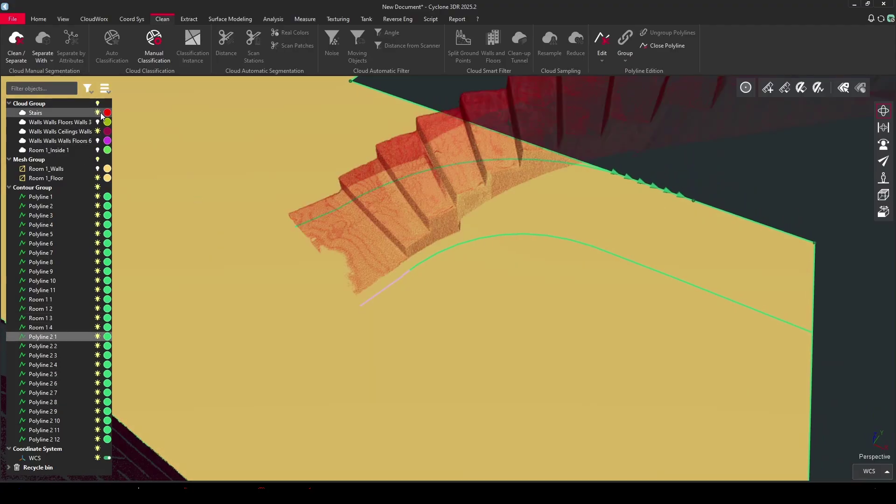
{"action": "mouse_move", "coordinate": [449, 213]}
{"action": "left_mouse_down"}
{"action": "mouse_move", "coordinate": [352, 194]}
{"action": "mouse_move", "coordinate": [429, 209]}
{"action": "left_mouse_up"}
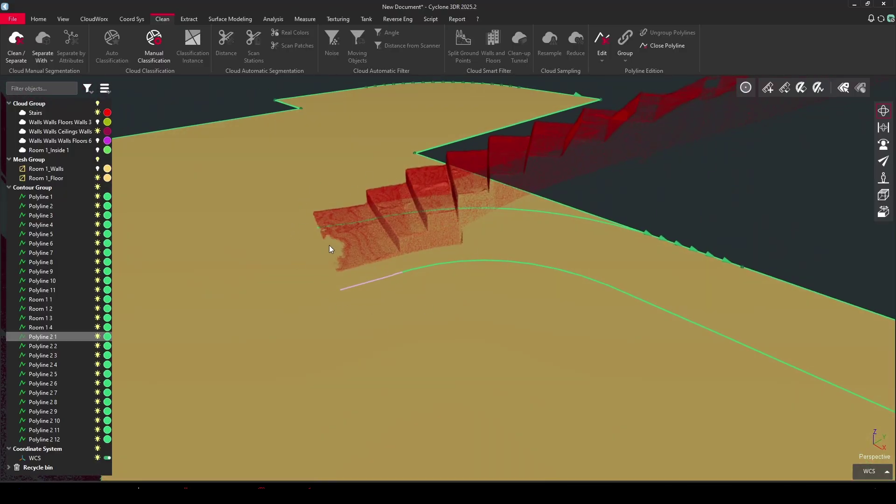
{"action": "mouse_move", "coordinate": [330, 249]}
{"action": "left_mouse_down"}
{"action": "mouse_move", "coordinate": [335, 228]}
{"action": "mouse_move", "coordinate": [351, 237]}
{"action": "mouse_move", "coordinate": [320, 231]}
{"action": "mouse_move", "coordinate": [308, 242]}
{"action": "left_mouse_up"}
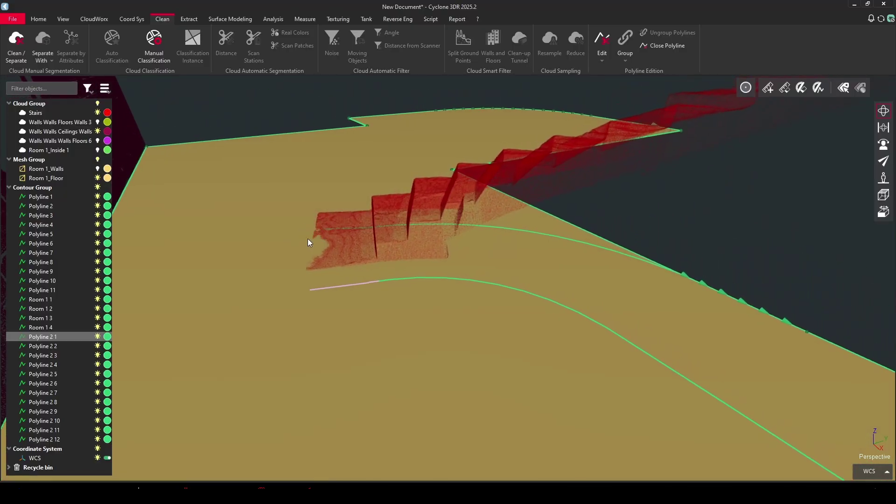
{"action": "left_click", "coordinate": [393, 282], "text": "ctrl"}
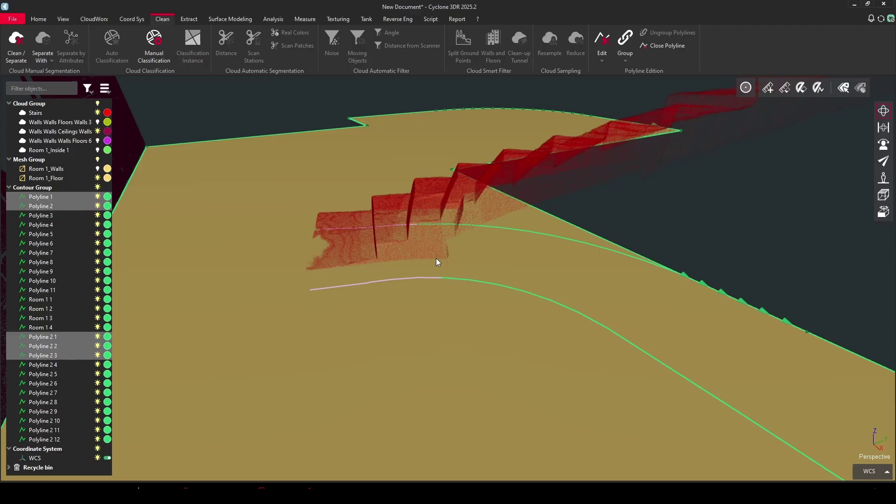
{"action": "mouse_move", "coordinate": [426, 241]}
{"action": "left_mouse_down"}
{"action": "mouse_move", "coordinate": [478, 286]}
{"action": "mouse_move", "coordinate": [484, 263]}
{"action": "mouse_move", "coordinate": [472, 234]}
{"action": "mouse_move", "coordinate": [432, 209]}
{"action": "left_mouse_up"}
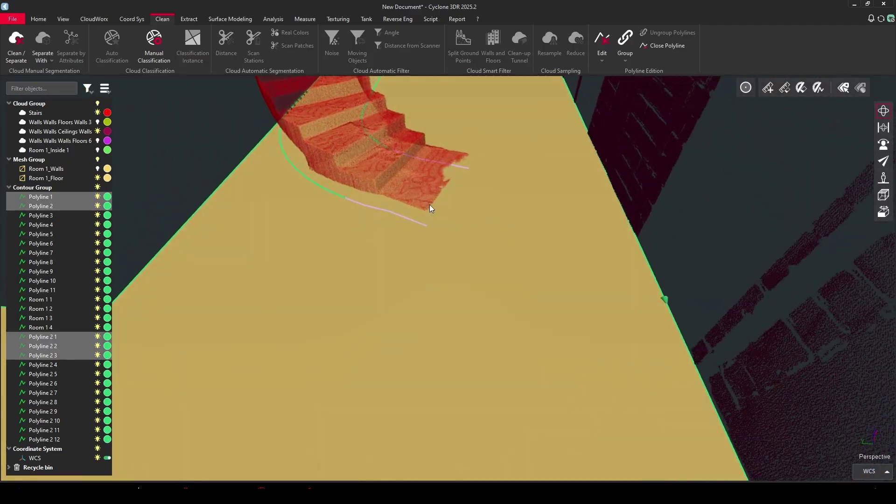
{"action": "left_click", "coordinate": [332, 192], "text": "ctrl"}
{"action": "left_click_drag", "start_coordinate": [356, 181], "coordinate": [8, 202]}
Run the stairs script's Create Steps tool on the selected segments with Close contour and Extract vertices enabled.
{"action": "left_click", "coordinate": [431, 19]}
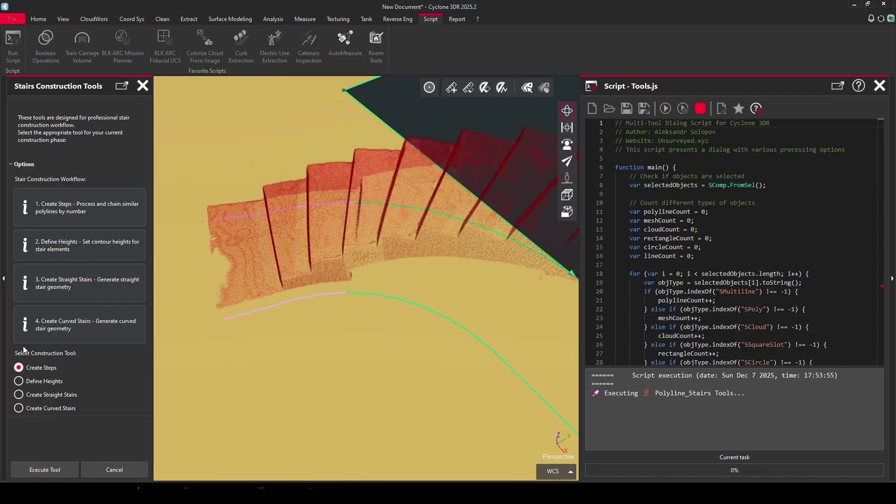
{"action": "left_click", "coordinate": [40, 471]}
{"action": "left_click", "coordinate": [40, 471]}
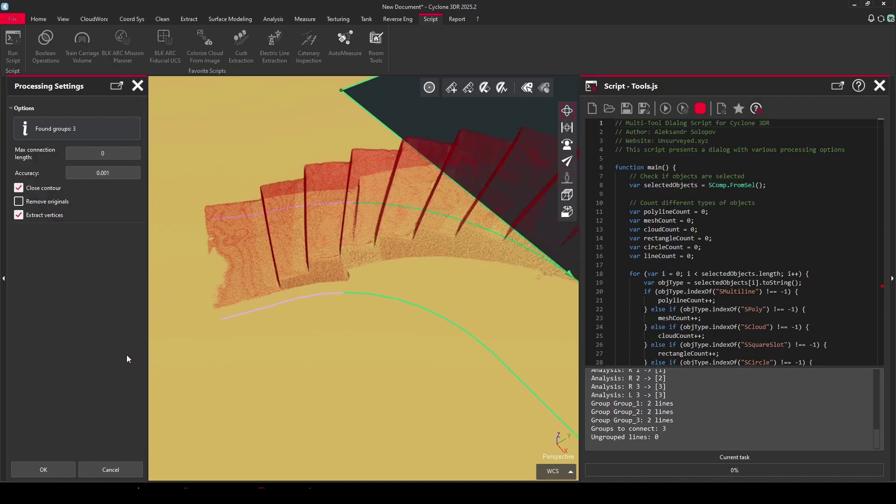
{"action": "left_click", "coordinate": [32, 475]}
{"action": "left_click", "coordinate": [298, 324]}
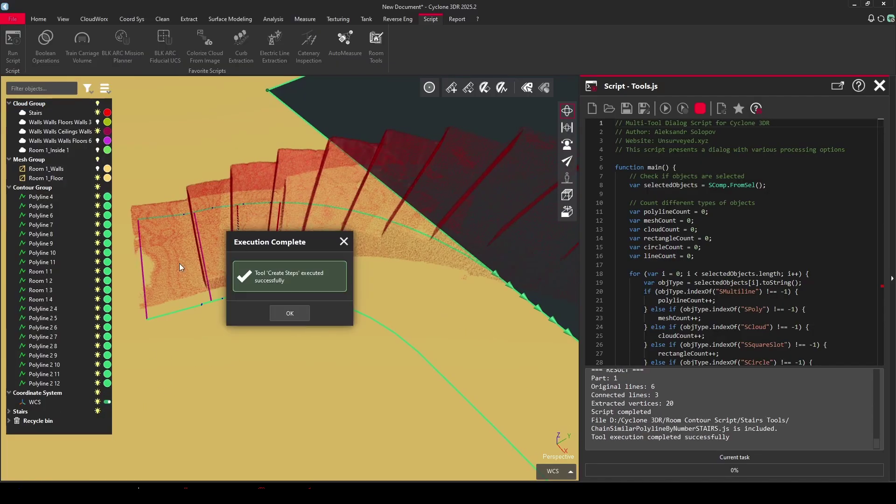
{"action": "left_click", "coordinate": [287, 317]}
Select the closed contour of the lowest step and start a Linear Extrusion from it.
{"action": "left_click_drag", "start_coordinate": [125, 254], "coordinate": [288, 281]}
{"action": "scroll", "coordinate": [290, 285], "scroll_direction": "up", "scroll_amount": 2}
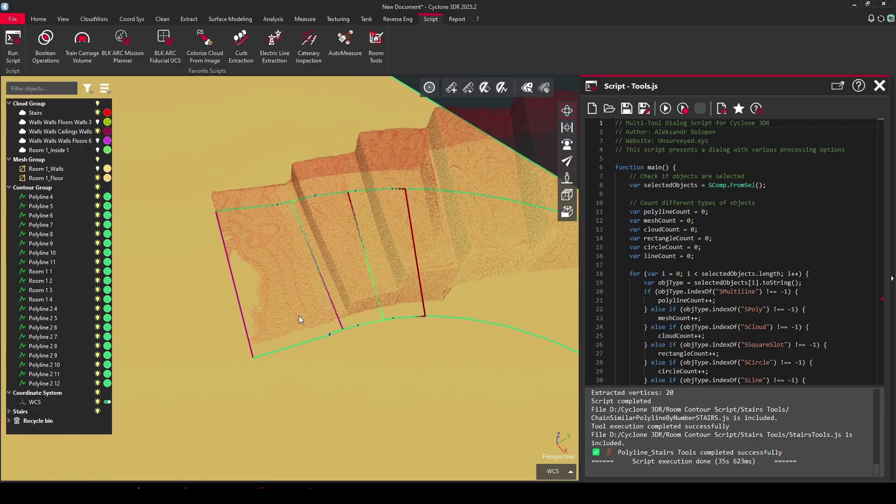
{"action": "left_click_drag", "start_coordinate": [292, 312], "coordinate": [212, 346]}
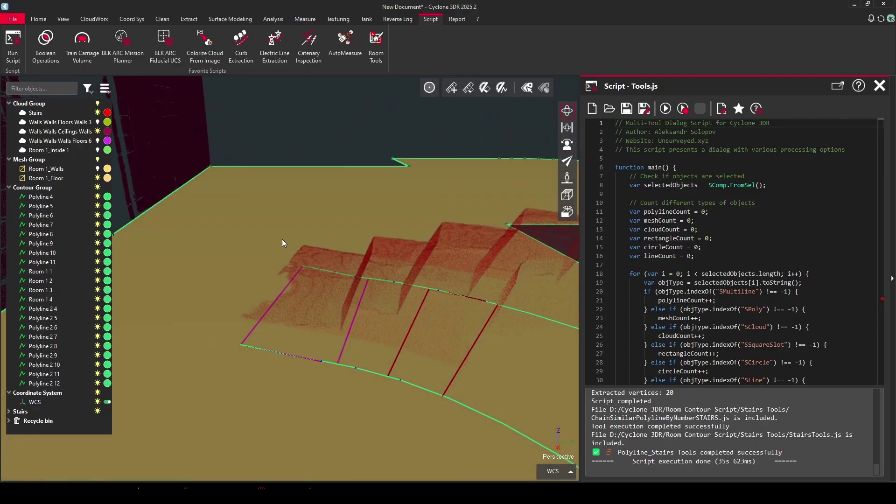
{"action": "left_click", "coordinate": [245, 337]}
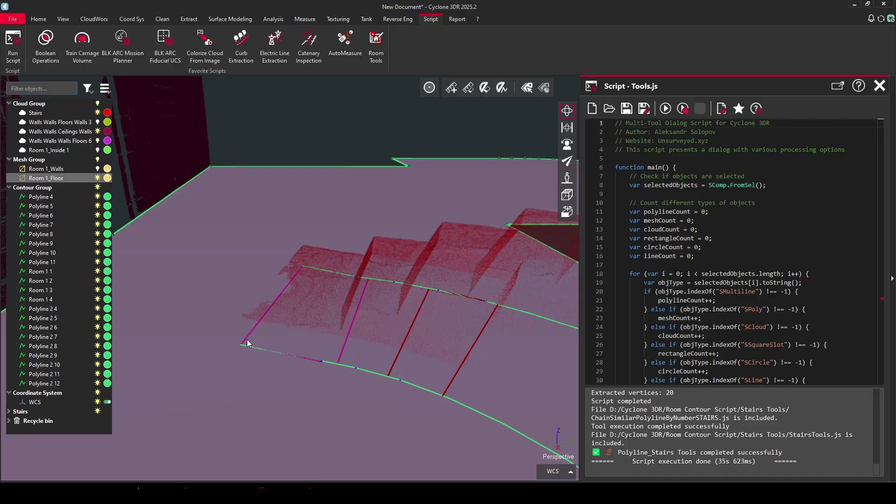
{"action": "left_click", "coordinate": [248, 339]}
{"action": "left_click_drag", "start_coordinate": [257, 334], "coordinate": [343, 331]}
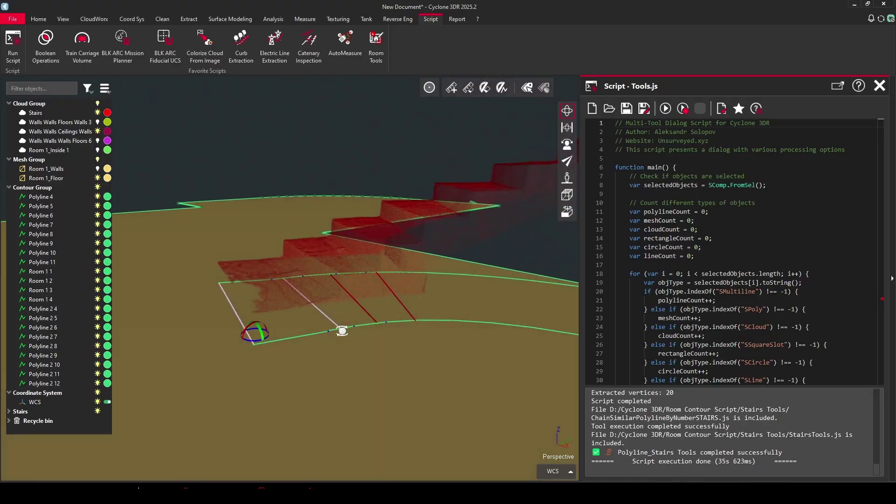
{"action": "left_click", "coordinate": [218, 18]}
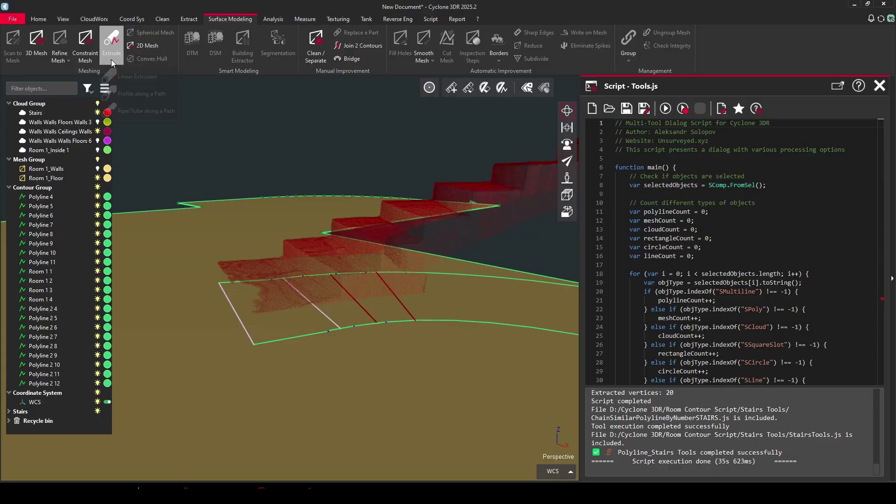
{"action": "left_click", "coordinate": [132, 78]}
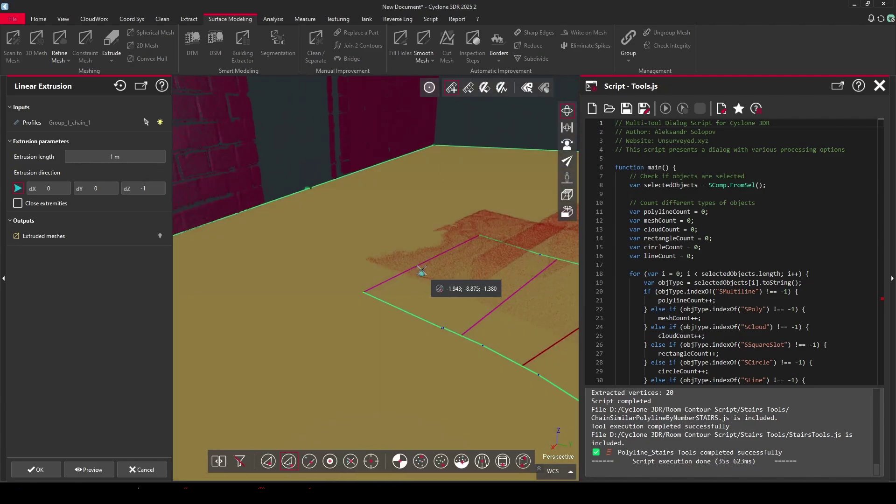
Measure the lowest step's height above the floor and extrude its contour 0.2 m upward with Close extremities enabled.
{"action": "left_click", "coordinate": [430, 271]}
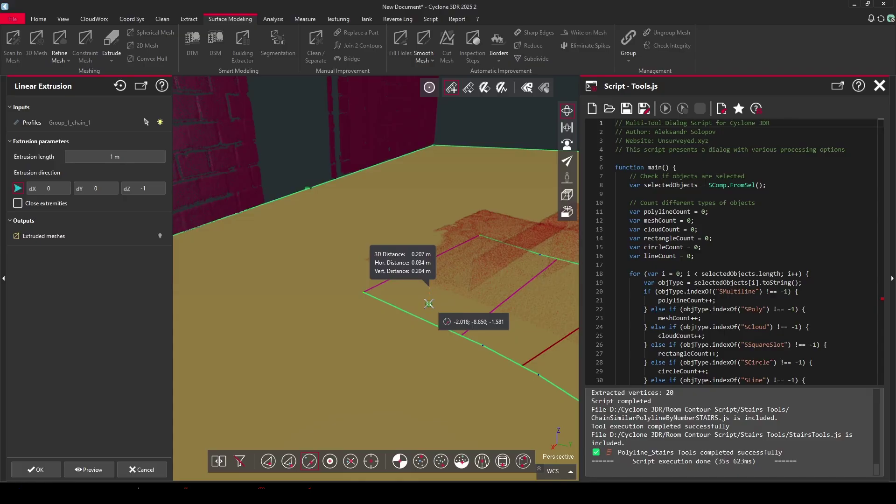
{"action": "key", "text": "Escape"}
{"action": "left_click_drag", "start_coordinate": [409, 313], "coordinate": [556, 310]}
{"action": "left_click", "coordinate": [114, 157]}
{"action": "type", "text": "0.2"}
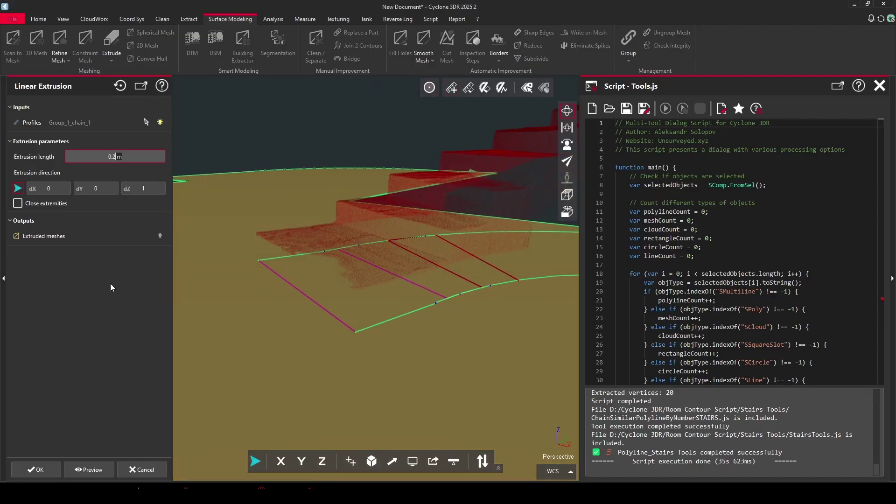
{"action": "left_click", "coordinate": [79, 469]}
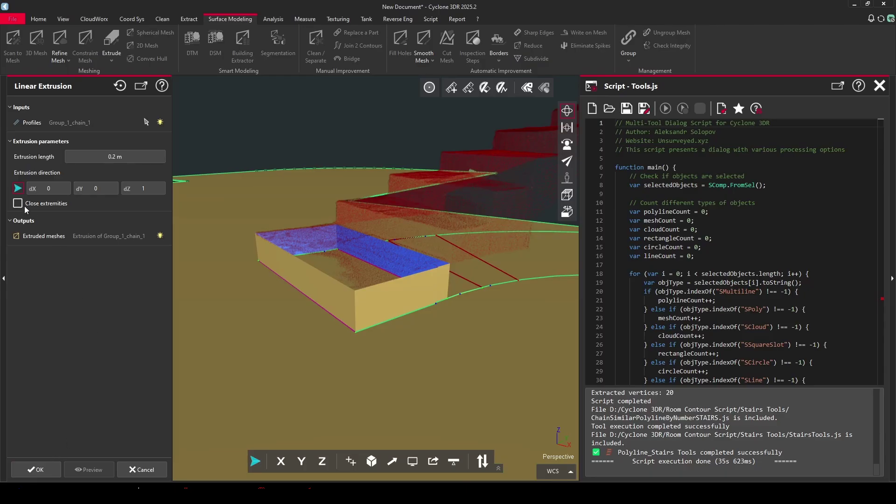
{"action": "left_click", "coordinate": [18, 204]}
{"action": "left_click", "coordinate": [89, 470]}
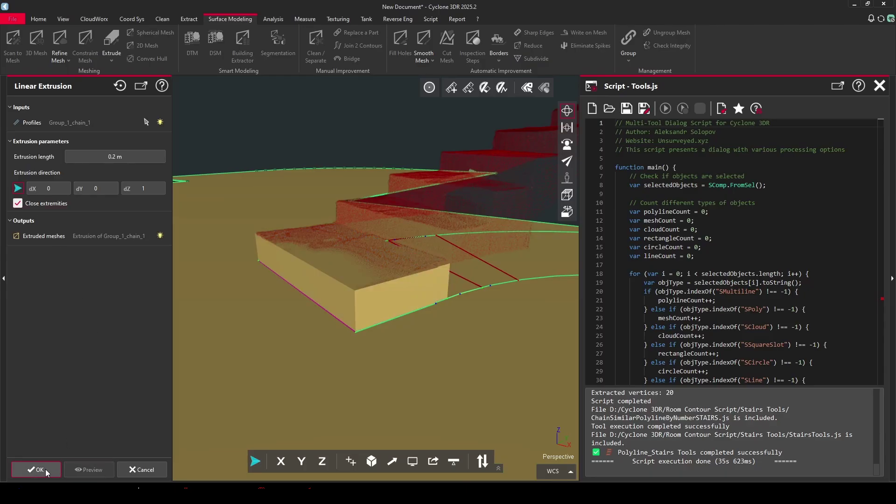
{"action": "left_click", "coordinate": [55, 470]}
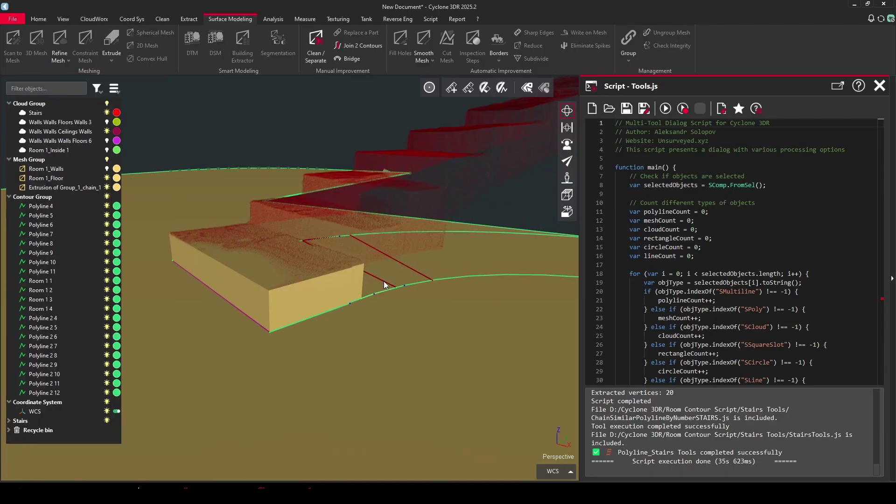
Select Group_2_chain_1 among the chained lines of Part 1 and extrude it upward to its tread height with closed extremities.
{"action": "left_click_drag", "start_coordinate": [384, 284], "coordinate": [379, 318]}
{"action": "left_click", "coordinate": [379, 318]}
{"action": "left_click", "coordinate": [303, 295]}
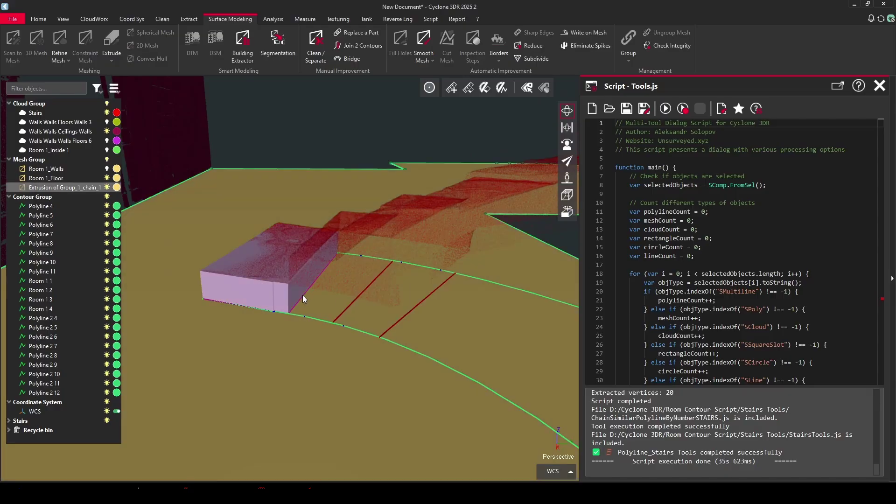
{"action": "key", "text": "Escape"}
{"action": "left_click", "coordinate": [36, 375]}
{"action": "left_click", "coordinate": [9, 422]}
{"action": "left_click", "coordinate": [14, 430]}
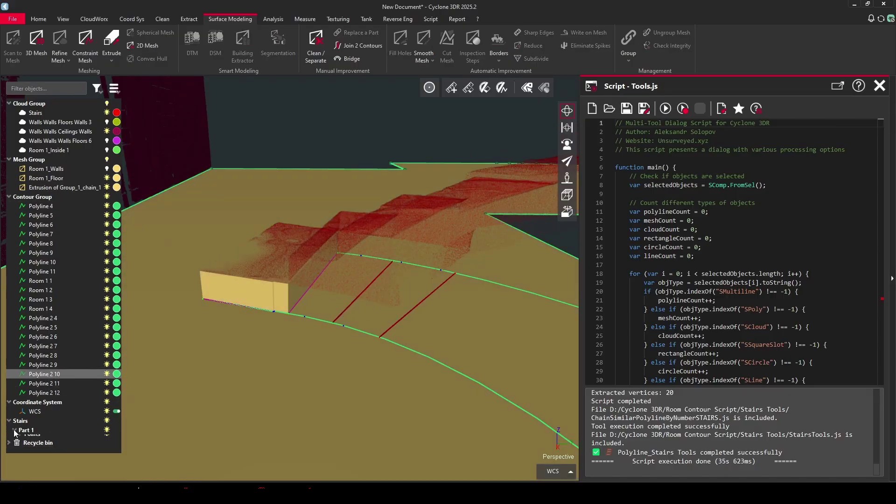
{"action": "left_click", "coordinate": [42, 451]}
{"action": "left_click", "coordinate": [112, 44]}
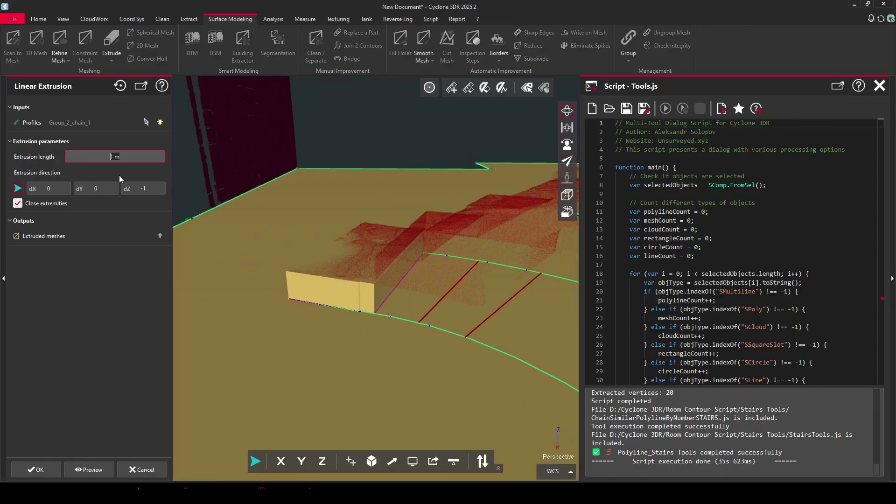
{"action": "left_click", "coordinate": [89, 470]}
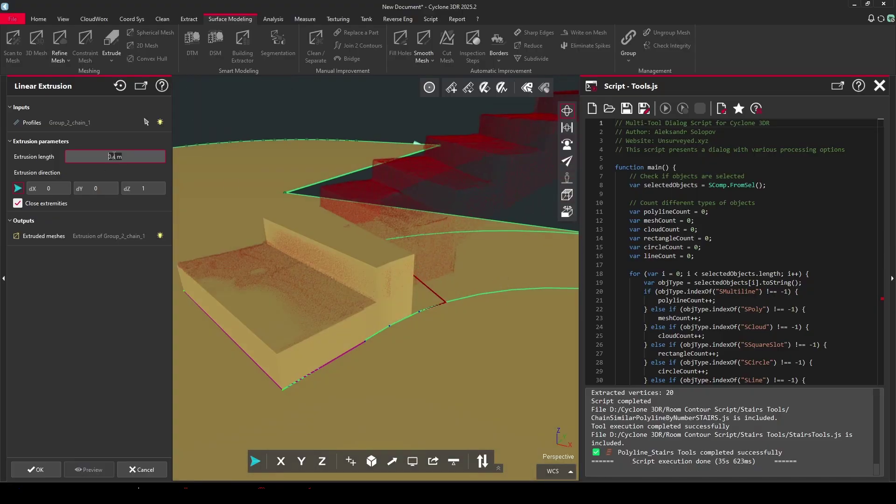
{"action": "left_click", "coordinate": [36, 470]}
Extrude the third step's contour, Group_3_chain_1, 0.56 m upward with closed extremities.
{"action": "type", "text": "0.5"}
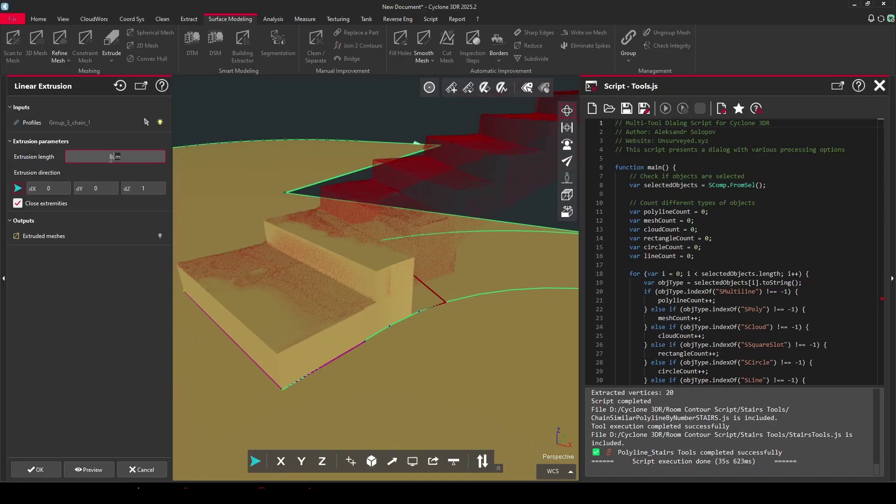
{"action": "type", "text": "6"}
{"action": "left_click", "coordinate": [81, 474]}
{"action": "left_click", "coordinate": [112, 158]}
{"action": "type", "text": "0.55"}
{"action": "left_click", "coordinate": [85, 470]}
{"action": "left_click", "coordinate": [113, 158]}
{"action": "type", "text": "0.56"}
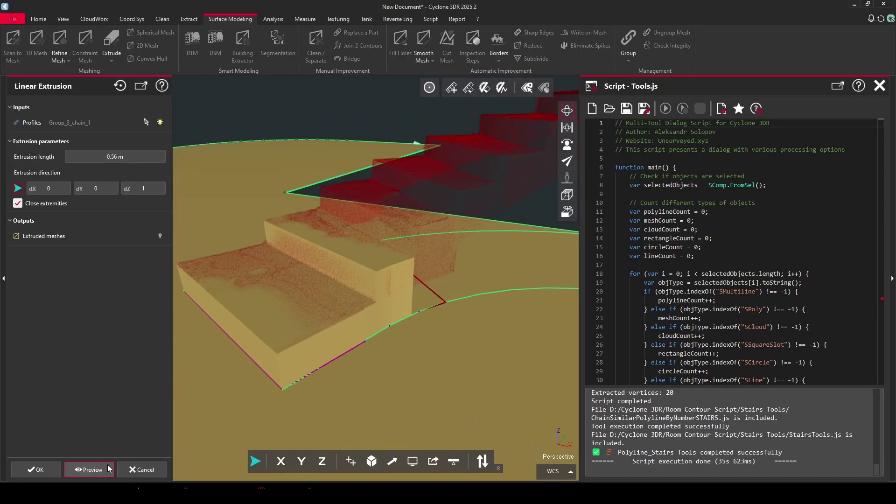
{"action": "left_click", "coordinate": [35, 470]}
{"action": "left_click", "coordinate": [452, 223]}
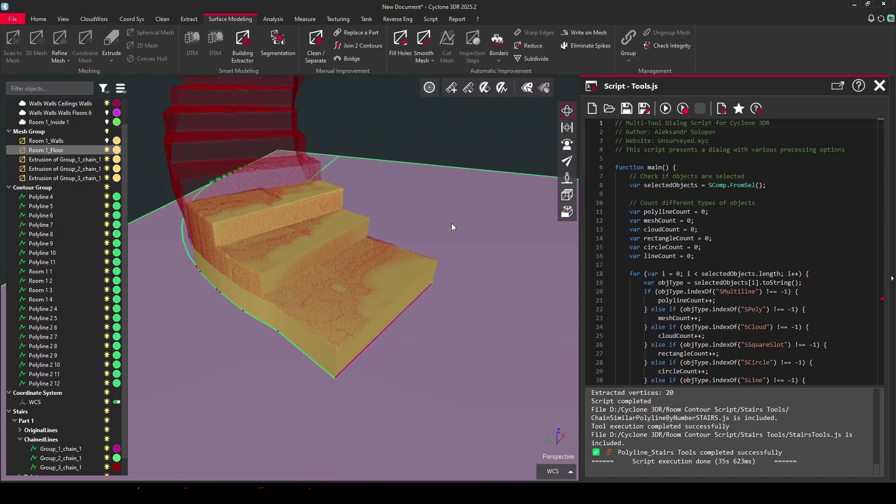
{"action": "right_click", "coordinate": [452, 223]}
{"action": "right_click", "coordinate": [517, 252]}
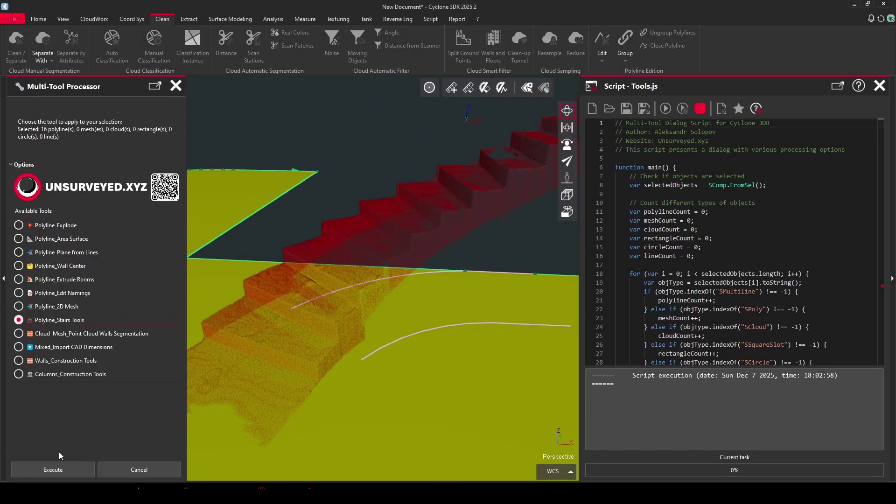
Run the stairs script's Create Steps tool on the 16 selected edge polylines to build closed contours for eight steps.
{"action": "left_click", "coordinate": [60, 473]}
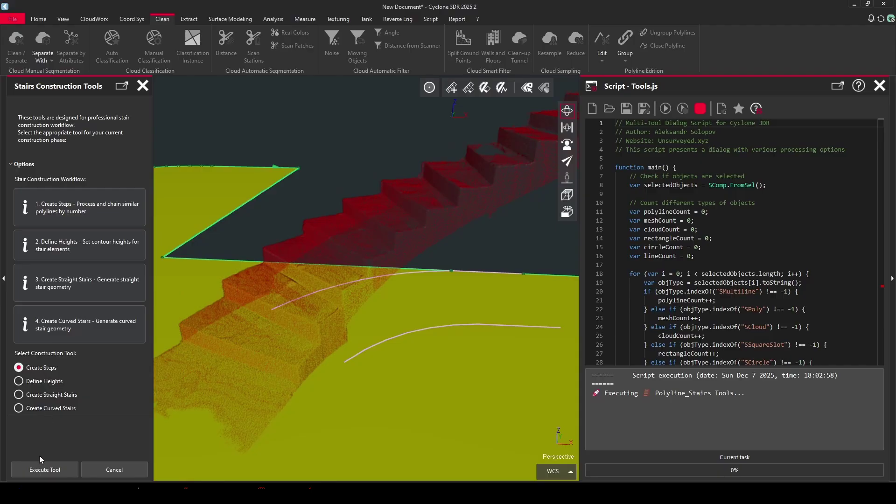
{"action": "left_click", "coordinate": [60, 467]}
{"action": "left_click", "coordinate": [63, 473]}
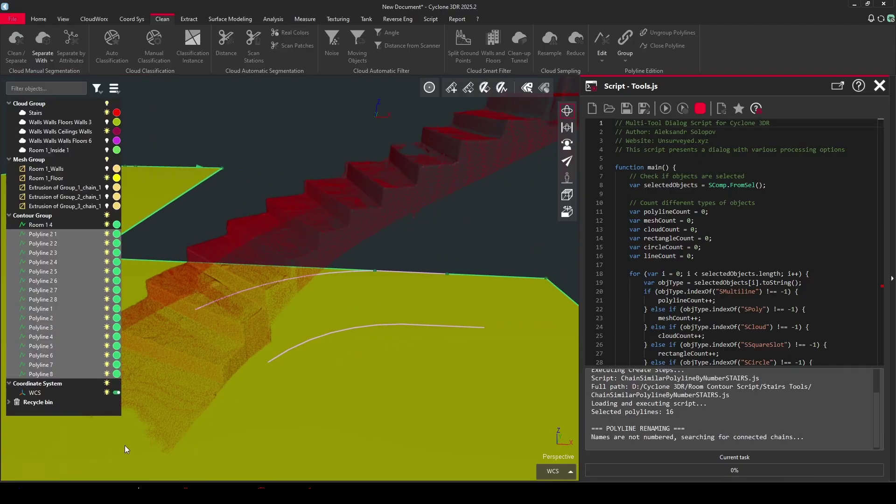
{"action": "left_click", "coordinate": [36, 470]}
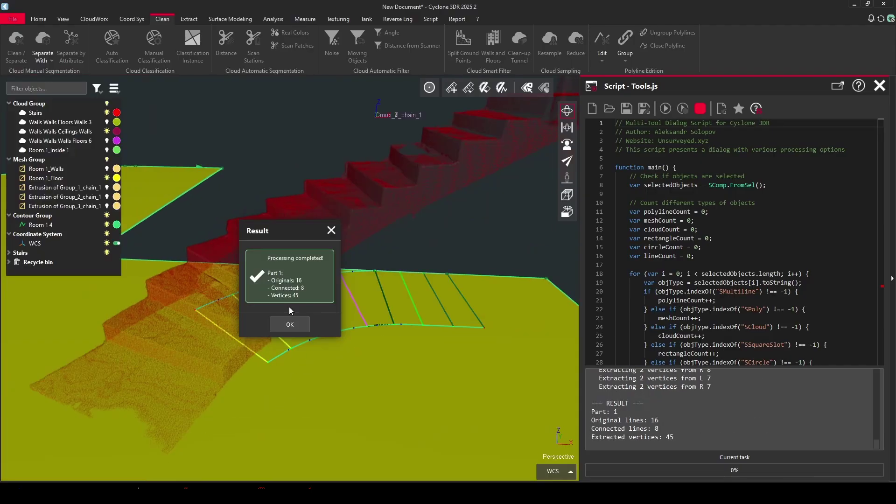
{"action": "left_click", "coordinate": [286, 324]}
{"action": "left_click", "coordinate": [296, 318]}
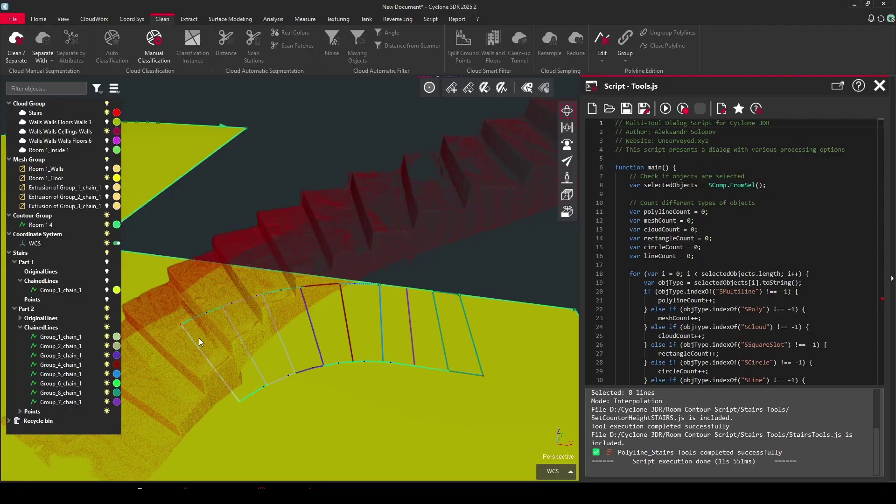
Select all eight chained step contours of Part 2, from Group_1_chain_1 through Group_8_chain_1.
{"action": "left_click_drag", "start_coordinate": [265, 348], "coordinate": [264, 341]}
{"action": "right_click_drag", "start_coordinate": [263, 341], "coordinate": [231, 322]}
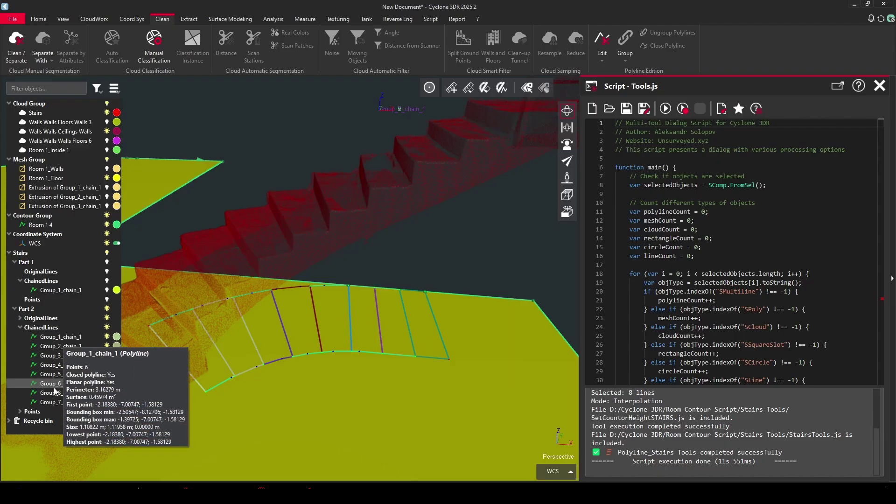
{"action": "mouse_move", "coordinate": [62, 400]}
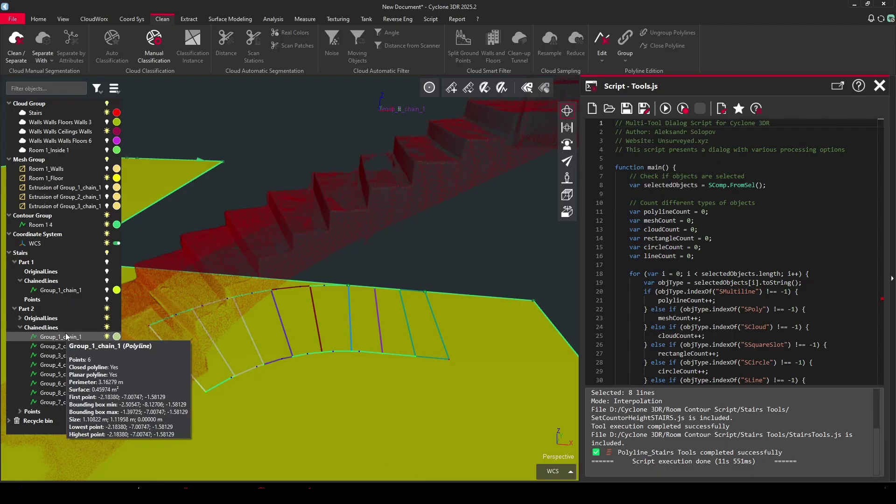
{"action": "left_click_drag", "start_coordinate": [57, 339], "coordinate": [63, 383]}
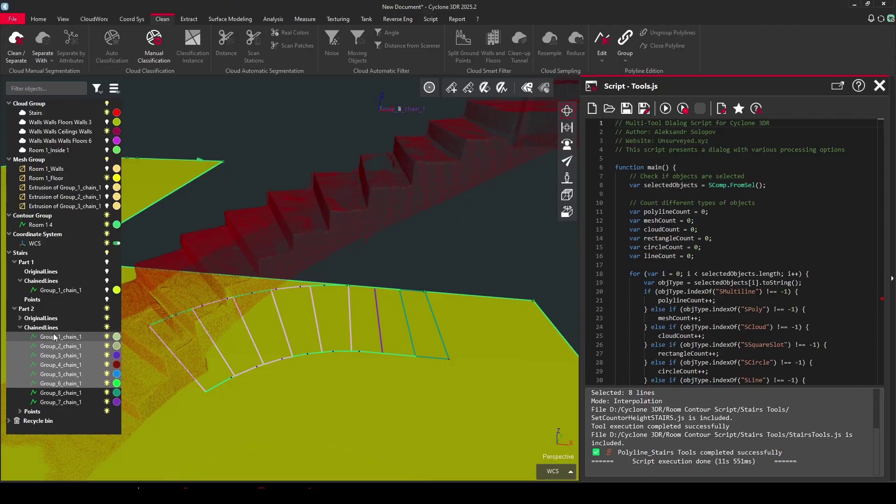
{"action": "left_click", "coordinate": [61, 404], "text": "shift"}
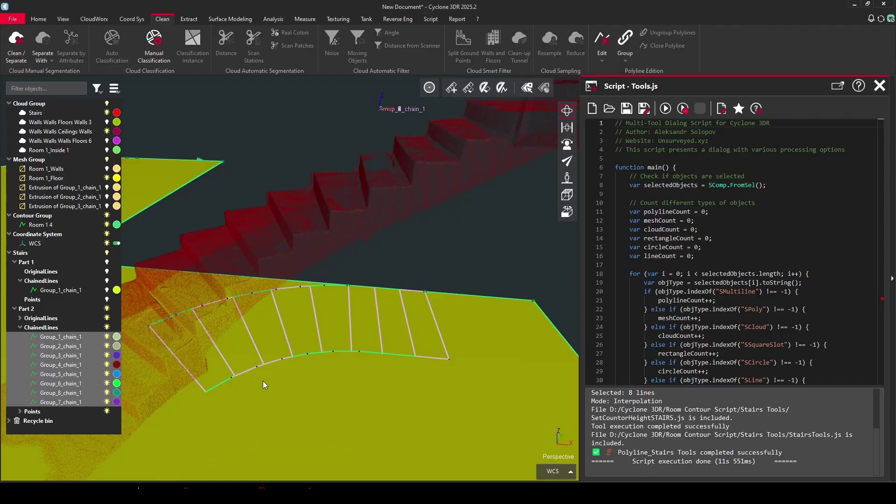
Run the stairs script's Define Heights tool on the selected contours in Interpolation mode.
{"action": "left_click", "coordinate": [669, 109]}
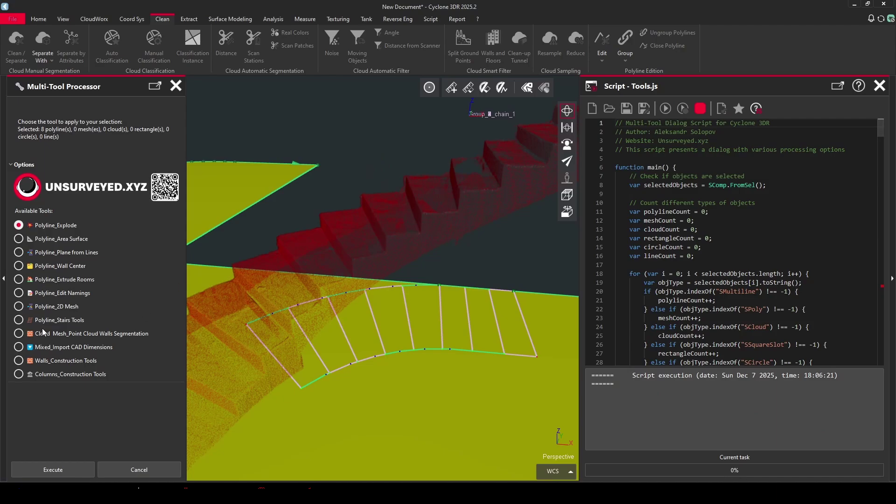
{"action": "left_click", "coordinate": [53, 464]}
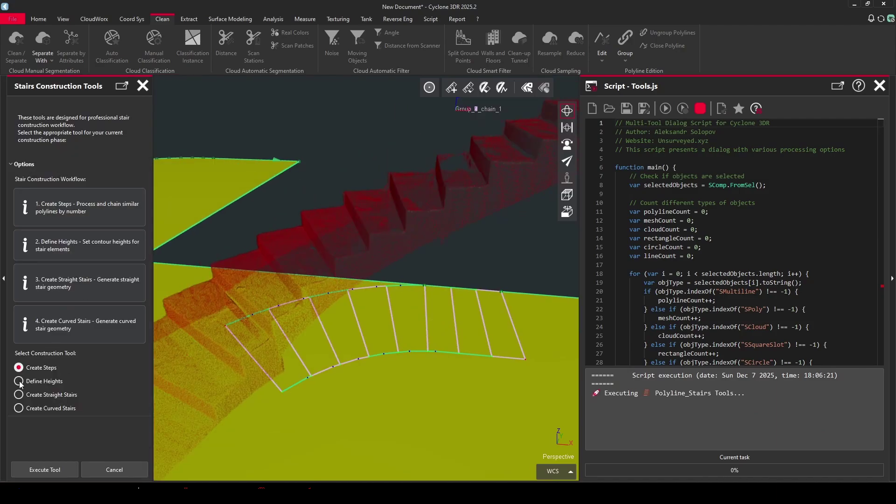
{"action": "left_click", "coordinate": [44, 471]}
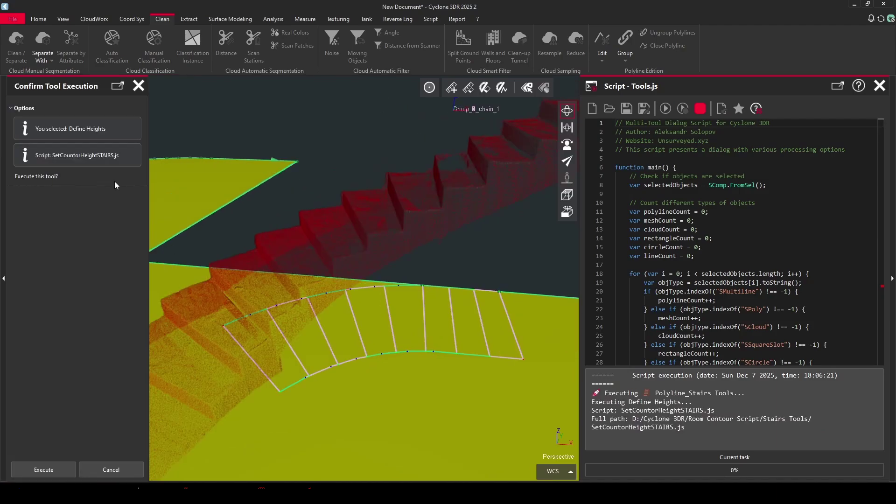
{"action": "left_click", "coordinate": [65, 469]}
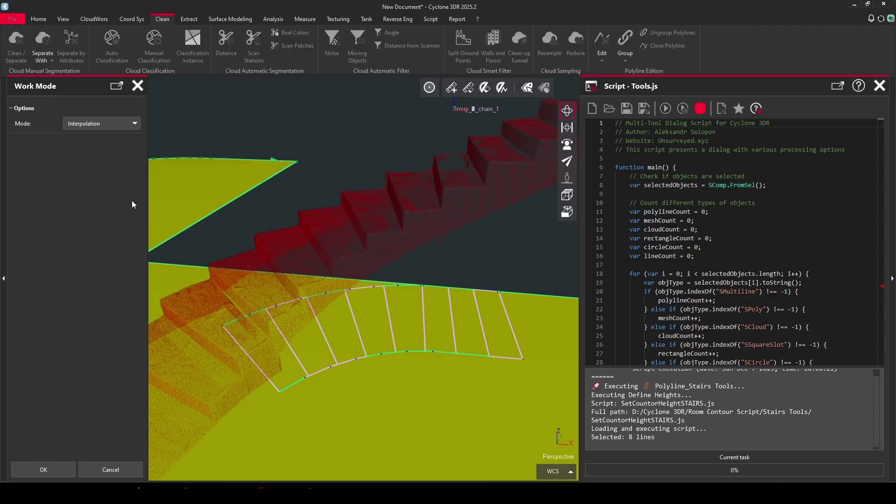
{"action": "left_click", "coordinate": [114, 123]}
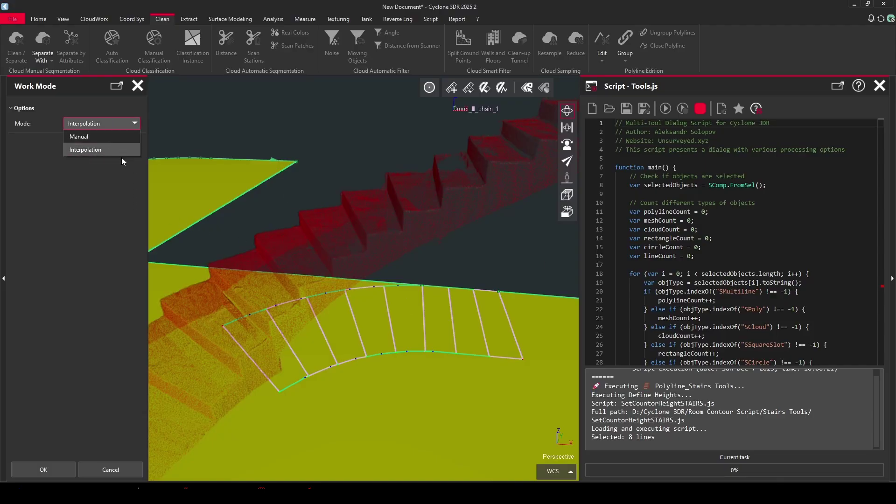
{"action": "left_click", "coordinate": [88, 150]}
{"action": "left_click", "coordinate": [65, 469]}
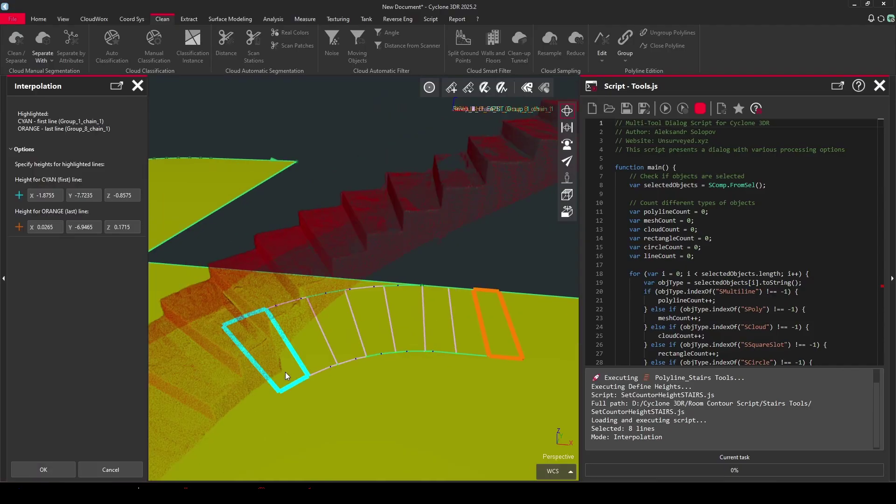
Pick the first and last contour heights on their treads in the cloud, Z -0.8535 and Z 0.3115, and apply the interpolation.
{"action": "mouse_move", "coordinate": [264, 296]}
{"action": "left_mouse_down"}
{"action": "mouse_move", "coordinate": [262, 234]}
{"action": "mouse_move", "coordinate": [266, 290]}
{"action": "mouse_move", "coordinate": [268, 281]}
{"action": "mouse_move", "coordinate": [259, 296]}
{"action": "left_mouse_up"}
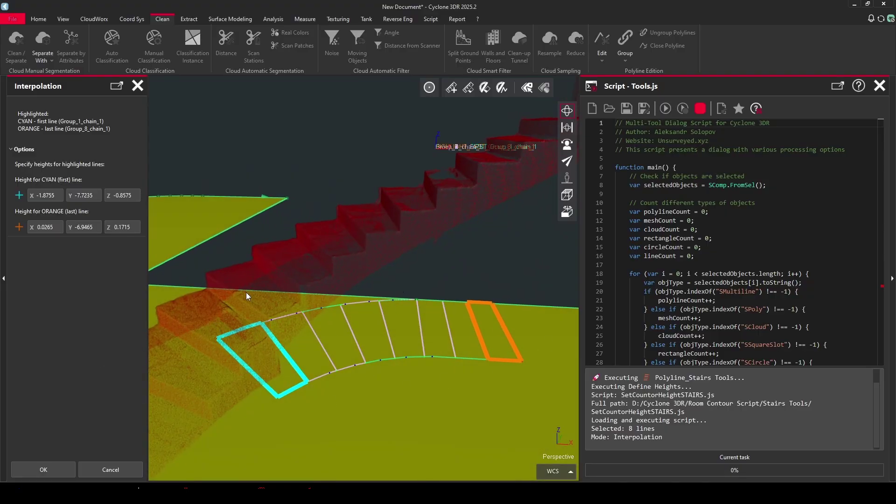
{"action": "left_click", "coordinate": [19, 196]}
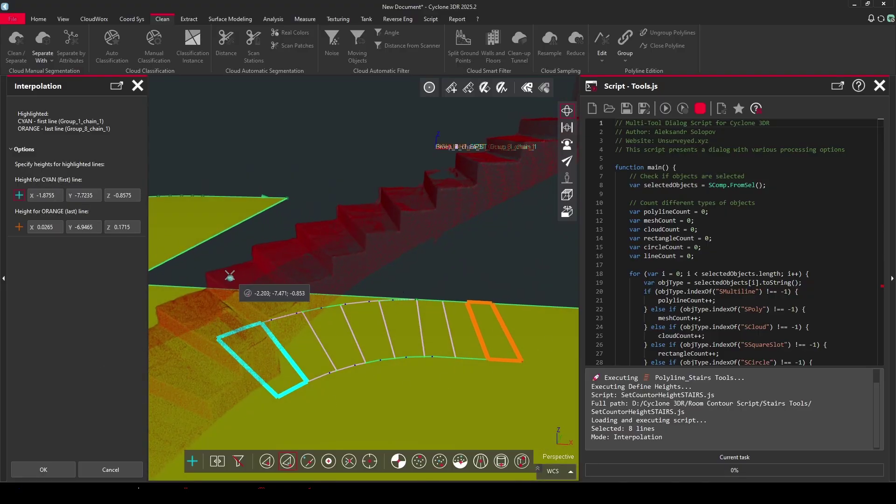
{"action": "left_click", "coordinate": [216, 290]}
{"action": "left_click_drag", "start_coordinate": [507, 169], "coordinate": [348, 265]}
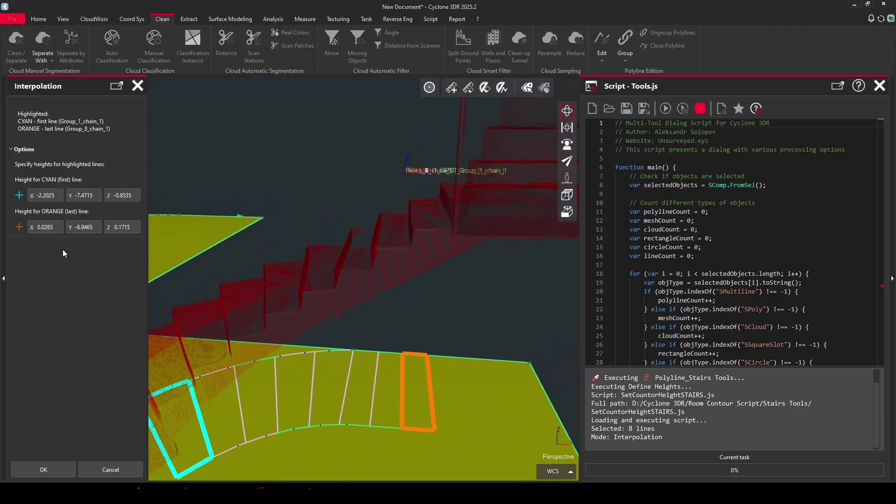
{"action": "left_click", "coordinate": [426, 221]}
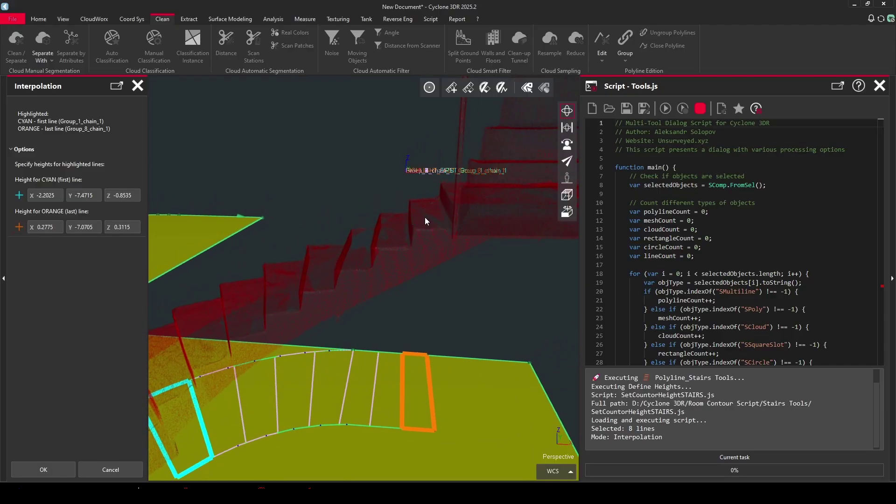
{"action": "left_click", "coordinate": [44, 470]}
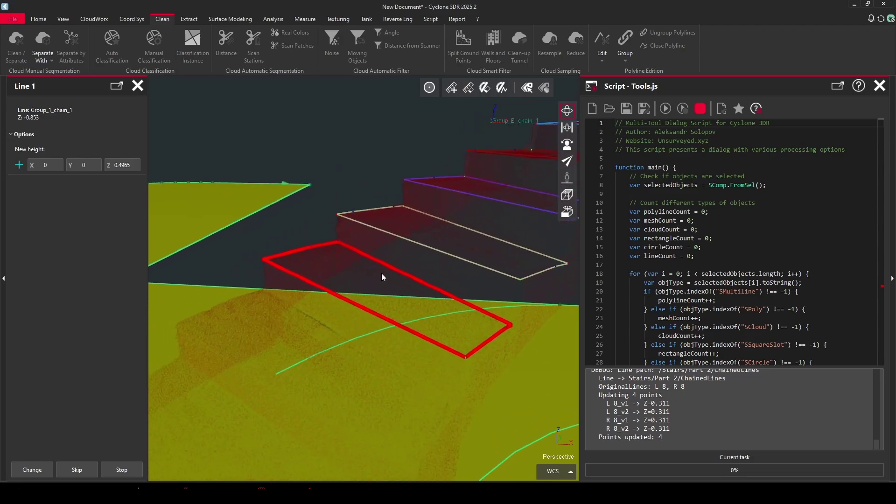
Examine how the interpolated contours align with the scanned treads along the staircase.
{"action": "left_click_drag", "start_coordinate": [382, 277], "coordinate": [368, 306]}
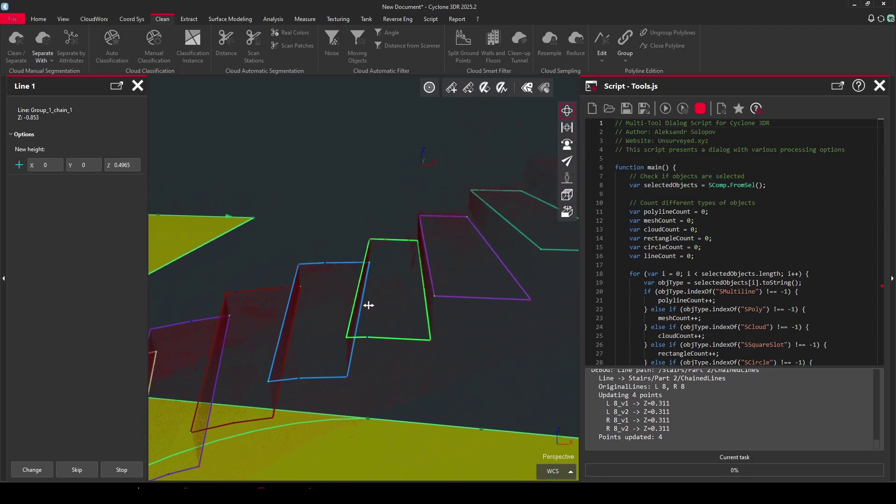
{"action": "scroll", "coordinate": [358, 303], "scroll_direction": "down", "scroll_amount": 6}
{"action": "left_click_drag", "start_coordinate": [314, 340], "coordinate": [423, 314]}
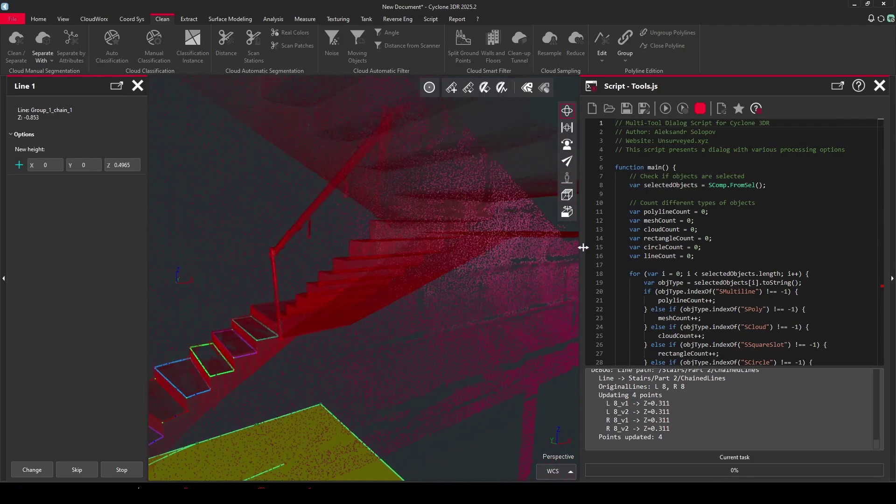
{"action": "left_click_drag", "start_coordinate": [583, 248], "coordinate": [621, 238]}
{"action": "left_click_drag", "start_coordinate": [349, 312], "coordinate": [632, 238]}
{"action": "scroll", "coordinate": [246, 358], "scroll_direction": "up", "scroll_amount": 5}
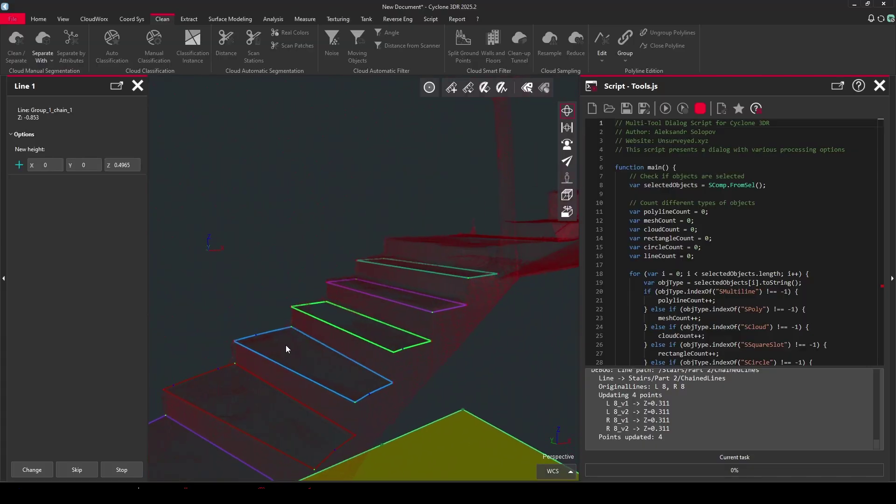
Check contours Group_1_chain_1 through Group_5_chain_1 against their scanned treads and skip each without a height change.
{"action": "left_click_drag", "start_coordinate": [287, 349], "coordinate": [333, 324]}
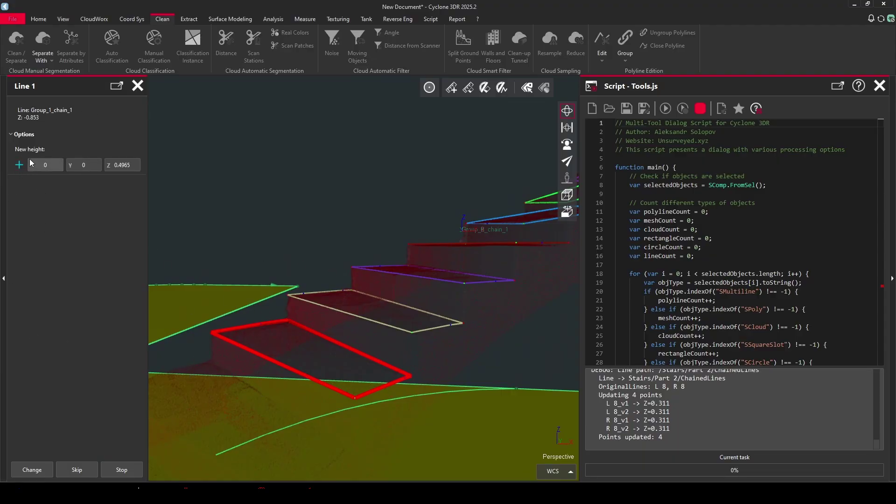
{"action": "left_click", "coordinate": [78, 469]}
{"action": "left_click", "coordinate": [77, 470]}
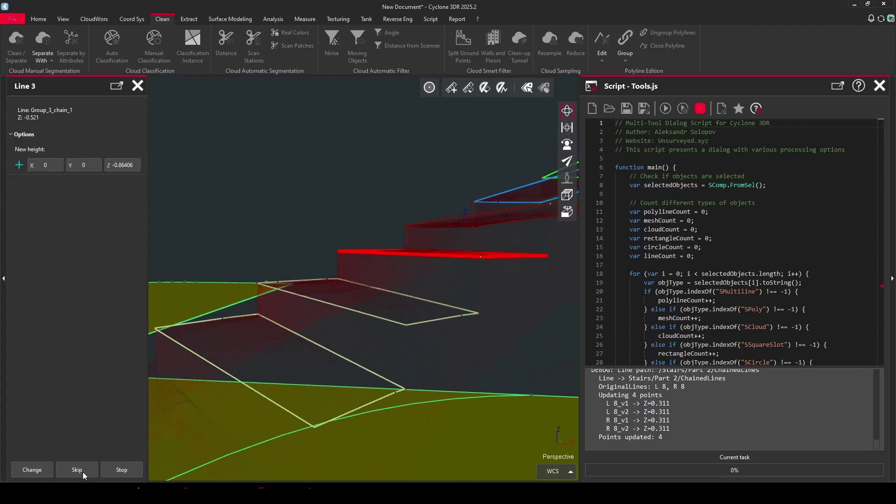
{"action": "left_click", "coordinate": [77, 469]}
{"action": "left_click", "coordinate": [77, 469]}
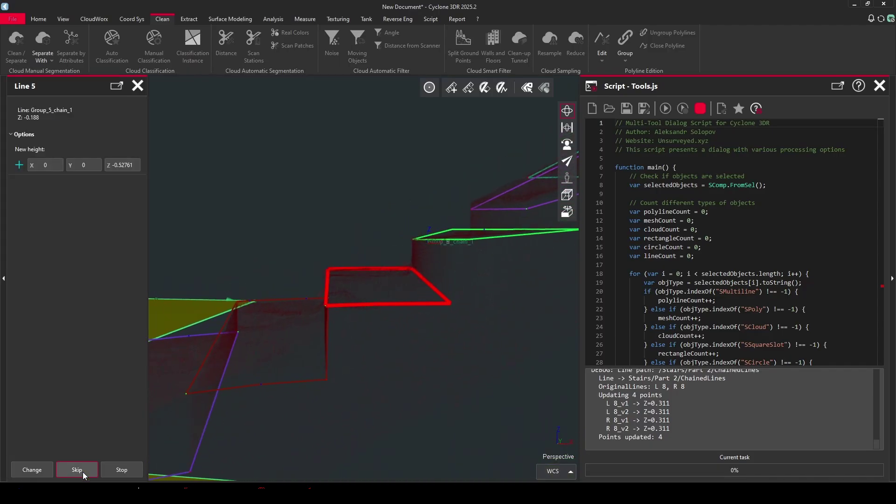
{"action": "left_click", "coordinate": [83, 472]}
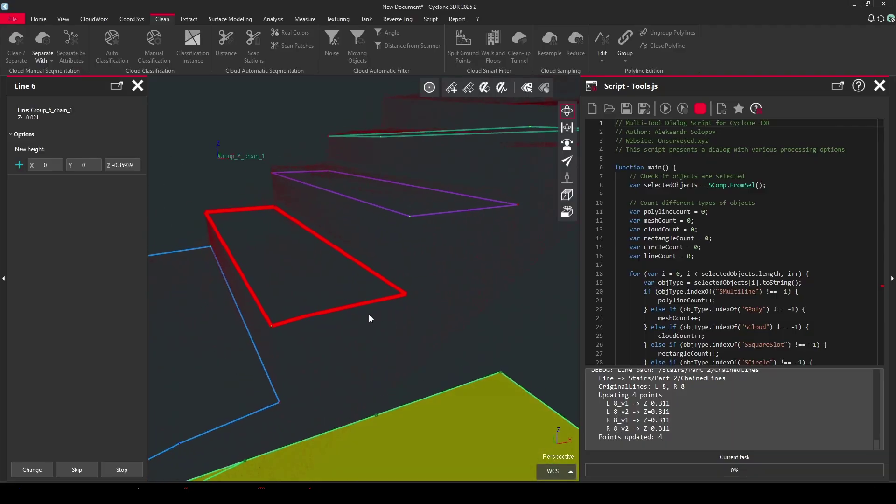
Pick a new height for Group_6_chain_1 on its tread in the cloud, Z -0.0235, and apply the change.
{"action": "left_click_drag", "start_coordinate": [304, 280], "coordinate": [298, 278]}
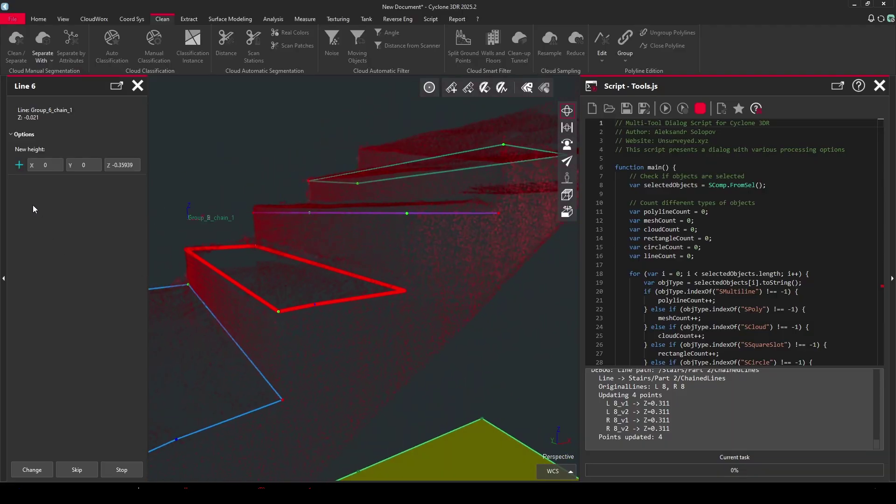
{"action": "left_click", "coordinate": [20, 166]}
{"action": "left_click", "coordinate": [284, 279]}
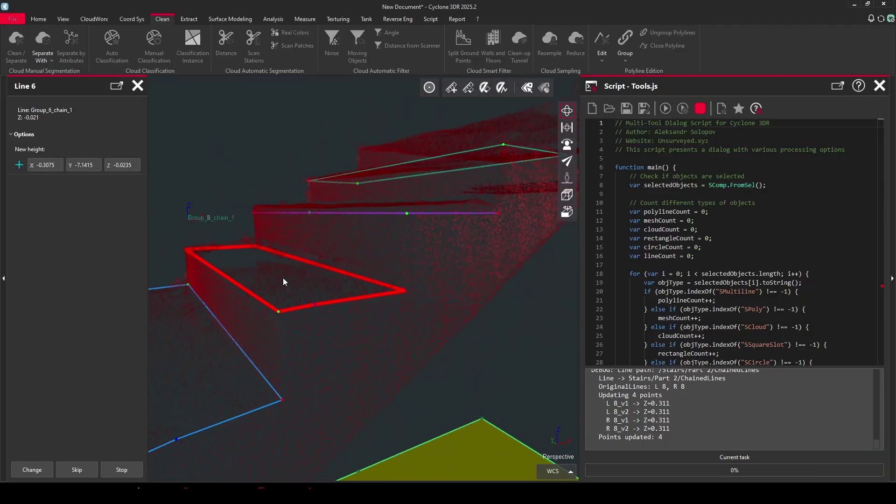
{"action": "left_click", "coordinate": [39, 474]}
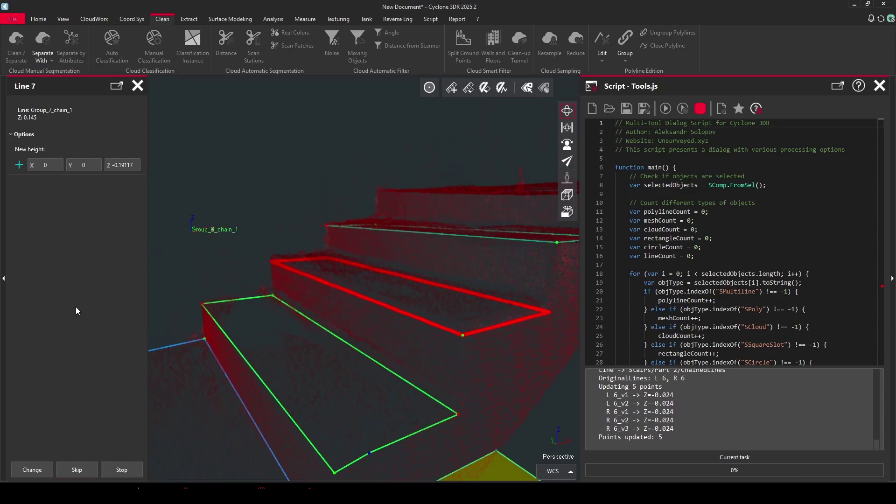
Apply new heights picked on the treads for Group_7_chain_1 and Group_8_chain_1, Z 0.169 and 0.311, and finish the height tool.
{"action": "left_click", "coordinate": [20, 165]}
{"action": "left_click", "coordinate": [409, 303]}
{"action": "left_click", "coordinate": [41, 468]}
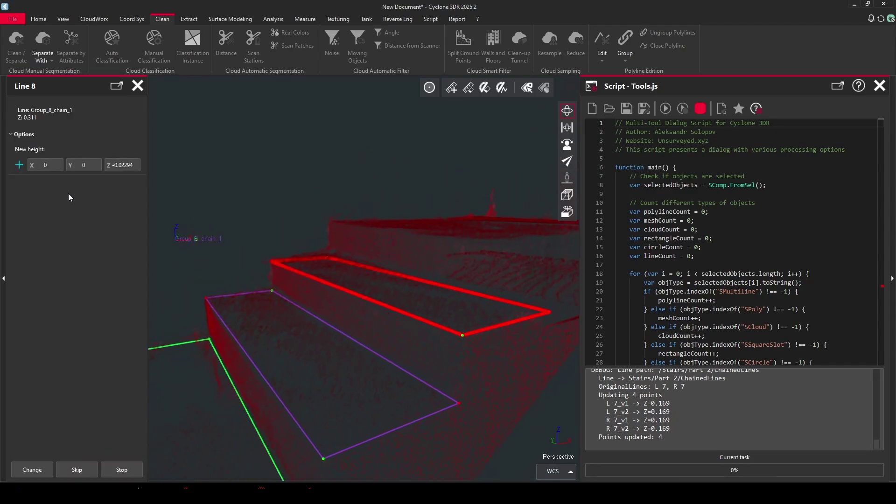
{"action": "left_click", "coordinate": [19, 165]}
{"action": "left_click", "coordinate": [396, 298]}
{"action": "left_click", "coordinate": [44, 466]}
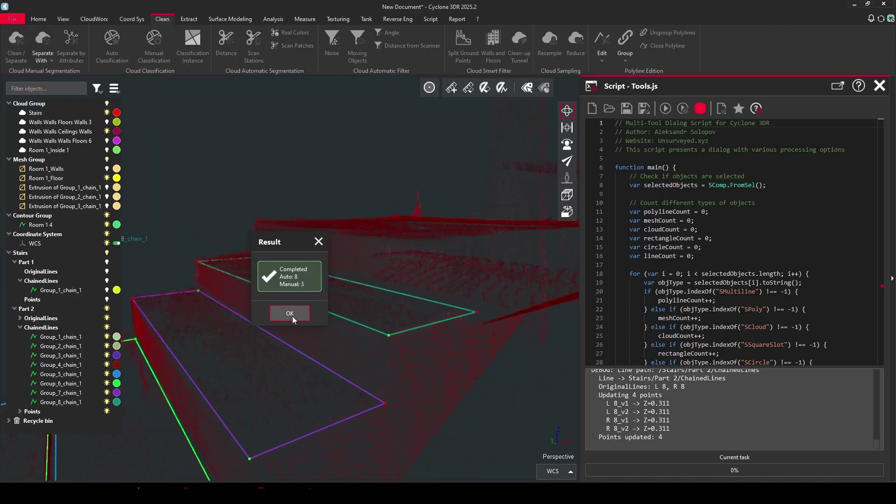
{"action": "left_click", "coordinate": [292, 316]}
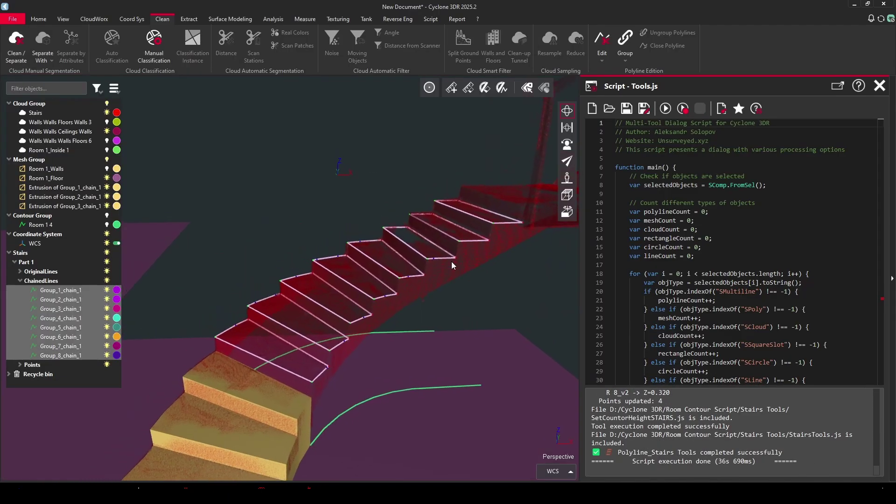
Run the Create Curved Stairs tool from the script's Polyline_Stairs Tools on the eight selected step contours of Part 1.
{"action": "scroll", "coordinate": [338, 222], "scroll_direction": "up", "scroll_amount": 2}
{"action": "mouse_move", "coordinate": [315, 227]}
{"action": "left_mouse_down"}
{"action": "mouse_move", "coordinate": [407, 220]}
{"action": "mouse_move", "coordinate": [522, 231]}
{"action": "mouse_move", "coordinate": [361, 243]}
{"action": "mouse_move", "coordinate": [327, 217]}
{"action": "left_mouse_up"}
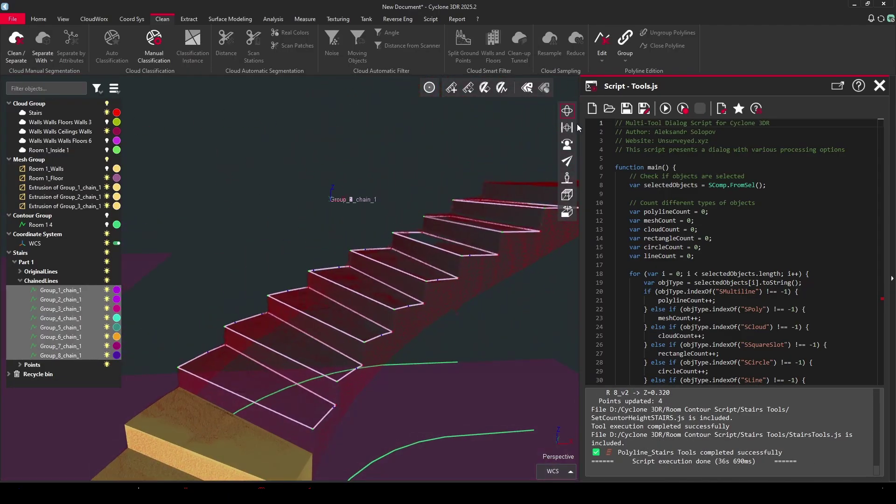
{"action": "left_click", "coordinate": [666, 109]}
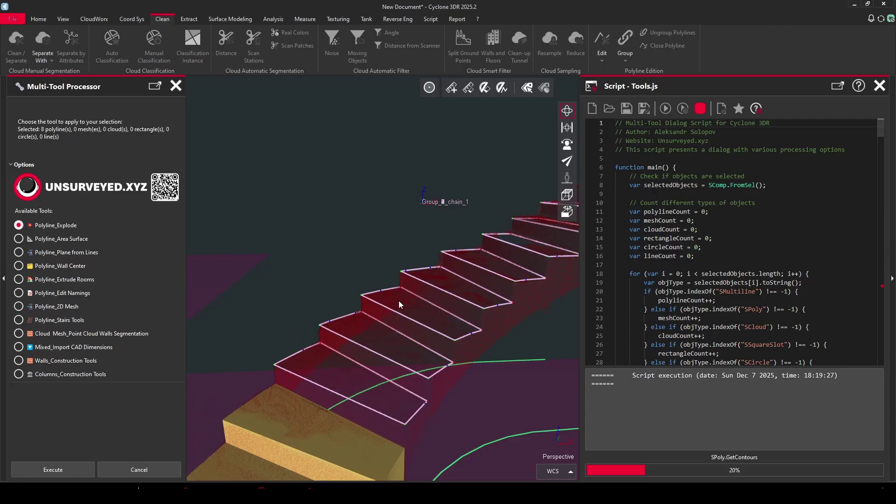
{"action": "left_click_drag", "start_coordinate": [462, 297], "coordinate": [397, 320]}
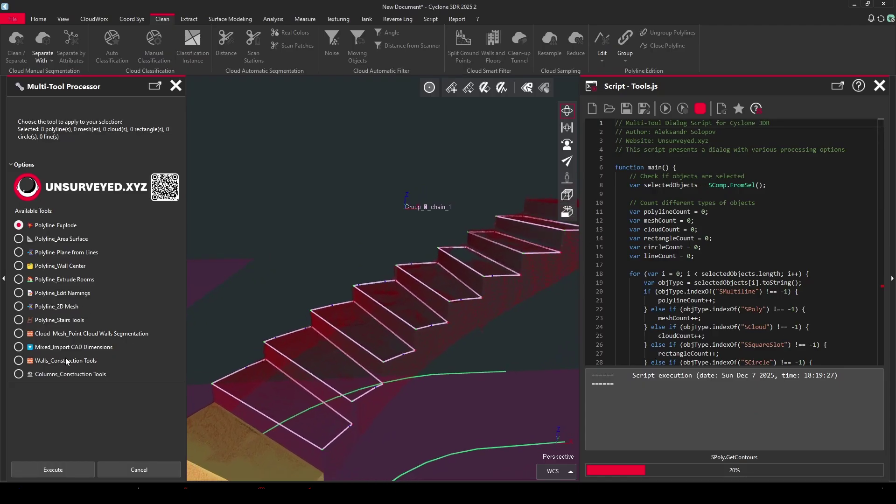
{"action": "left_click", "coordinate": [52, 470]}
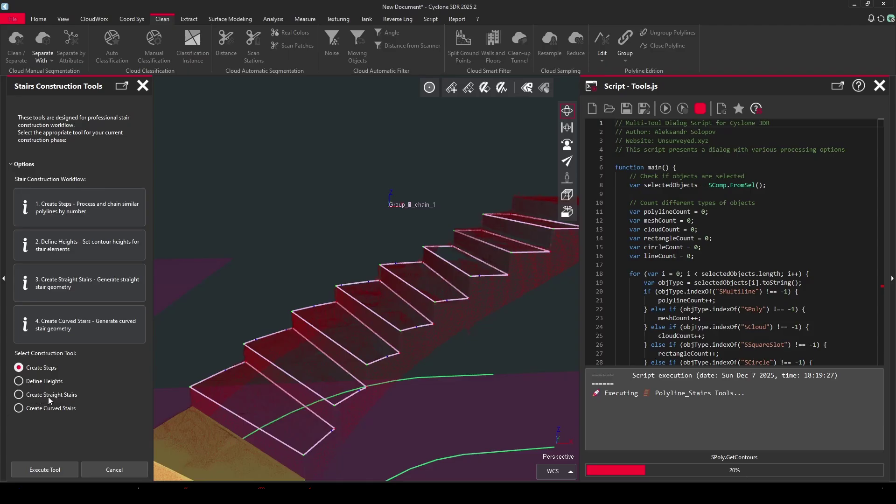
{"action": "left_click_drag", "start_coordinate": [461, 289], "coordinate": [432, 318]}
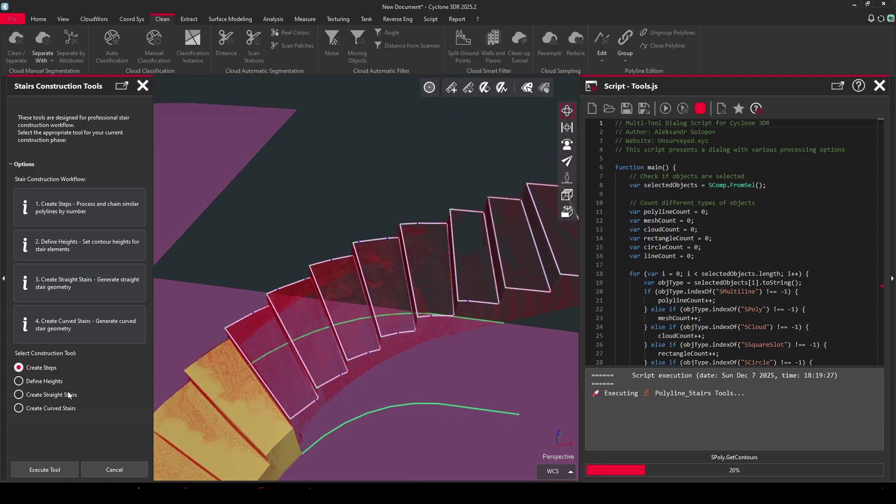
{"action": "left_click", "coordinate": [44, 470]}
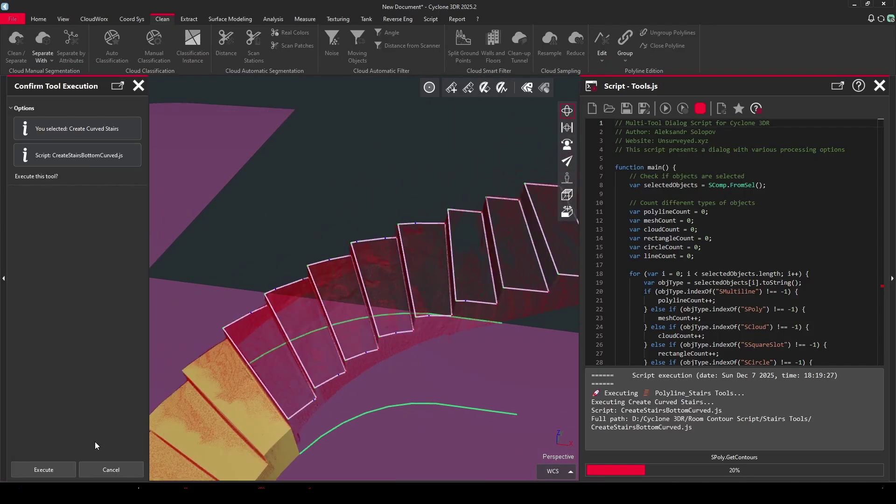
{"action": "left_click", "coordinate": [42, 469]}
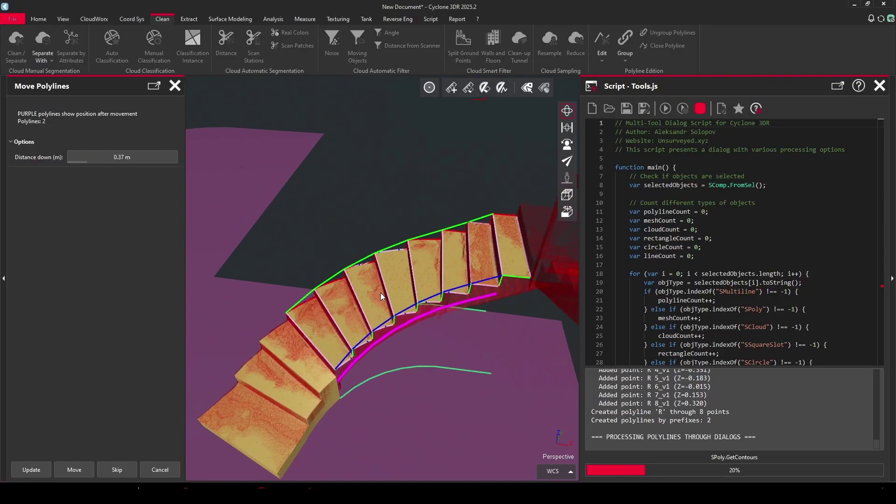
Examine the purple lowered polylines against the scanned stair underside and measure from a step corner.
{"action": "scroll", "coordinate": [375, 298], "scroll_direction": "up", "scroll_amount": 5}
{"action": "left_click_drag", "start_coordinate": [372, 318], "coordinate": [308, 365]}
{"action": "left_click_drag", "start_coordinate": [406, 307], "coordinate": [316, 362]}
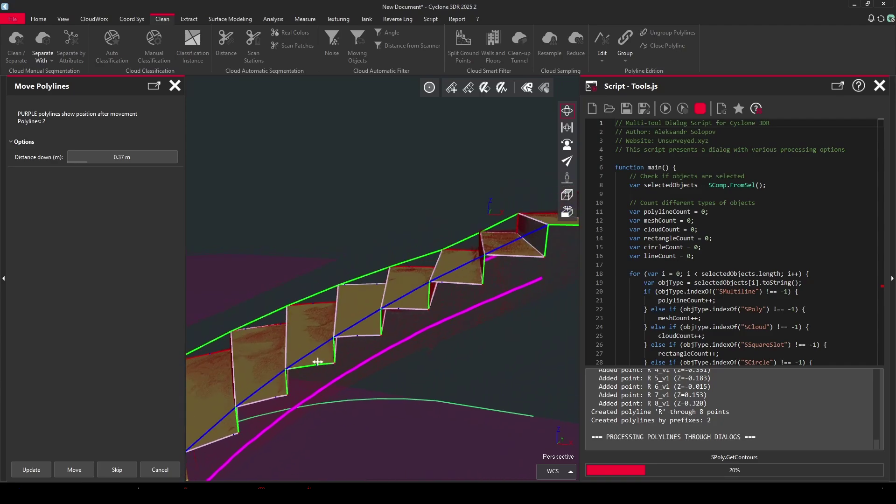
{"action": "middle_click_drag", "start_coordinate": [316, 362], "coordinate": [358, 308]}
{"action": "left_click_drag", "start_coordinate": [353, 303], "coordinate": [277, 388]}
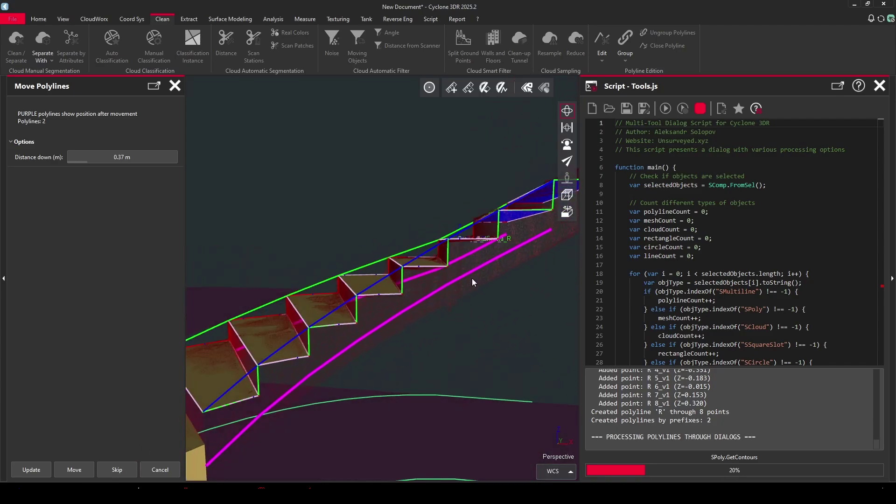
{"action": "left_click_drag", "start_coordinate": [354, 351], "coordinate": [411, 278]}
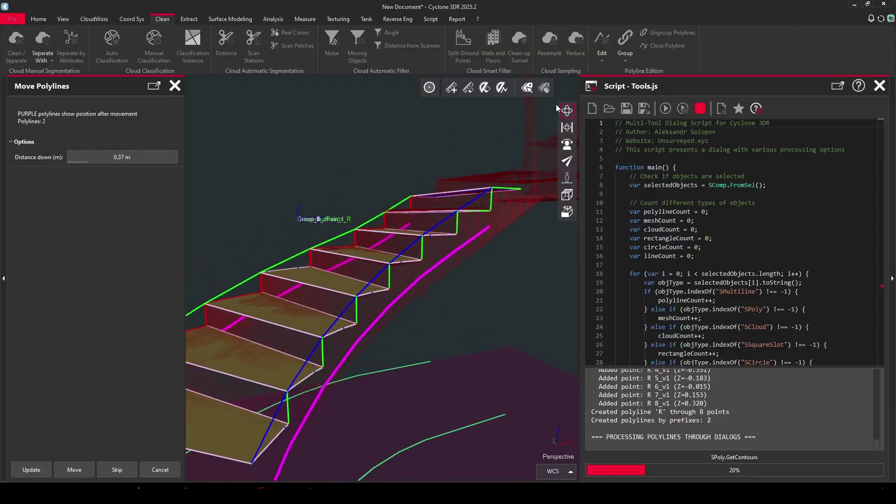
{"action": "left_click", "coordinate": [451, 88]}
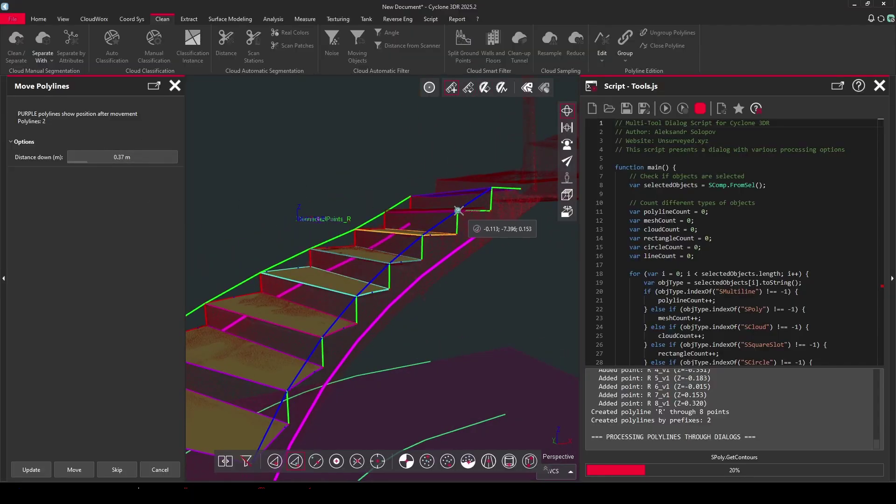
{"action": "left_click", "coordinate": [459, 213]}
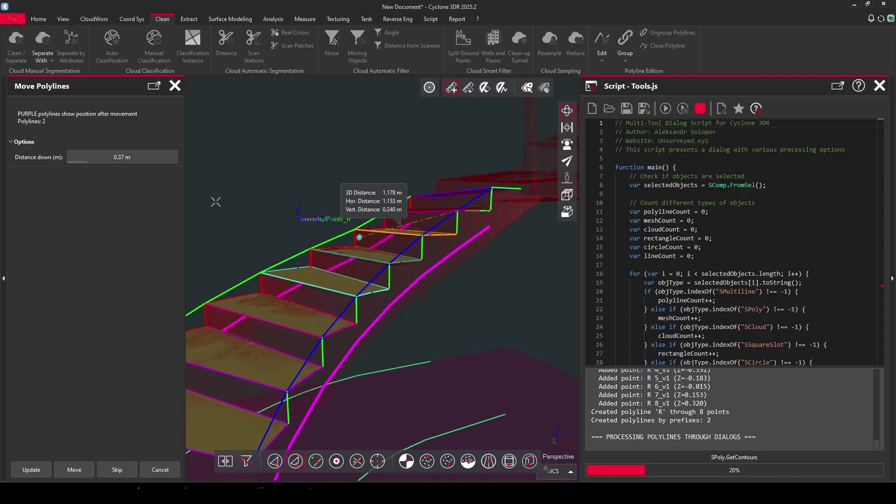
{"action": "key", "text": "Escape"}
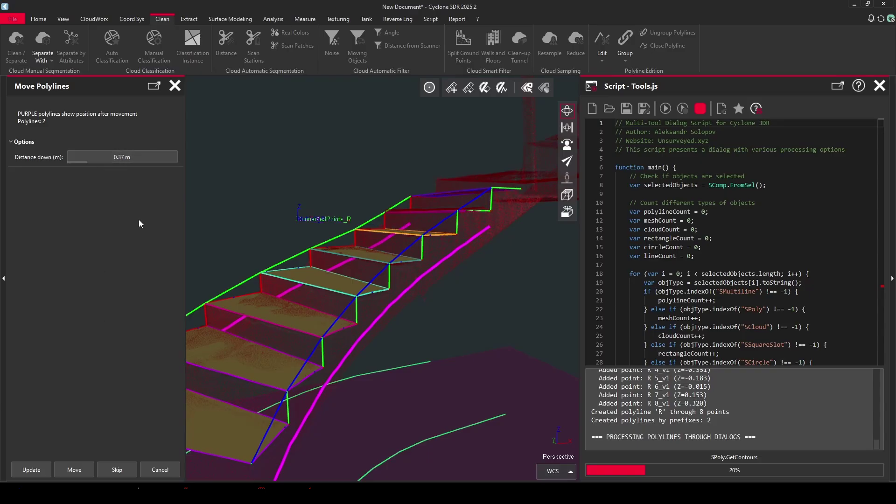
Set the polylines' downward distance to 0.39 m and update the preview.
{"action": "left_click", "coordinate": [31, 469]}
{"action": "mouse_move", "coordinate": [475, 249]}
{"action": "left_mouse_down"}
{"action": "mouse_move", "coordinate": [436, 267]}
{"action": "mouse_move", "coordinate": [472, 251]}
{"action": "mouse_move", "coordinate": [486, 260]}
{"action": "left_mouse_up"}
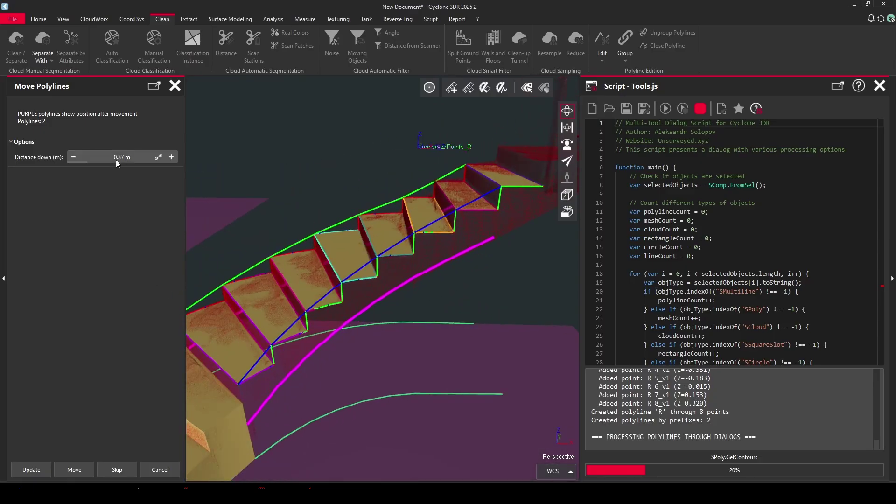
{"action": "left_click", "coordinate": [119, 158]}
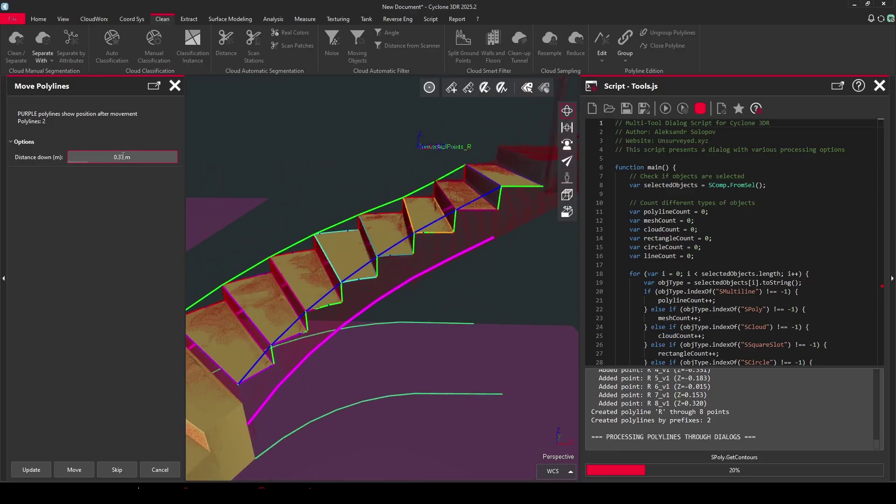
{"action": "left_click", "coordinate": [31, 470]}
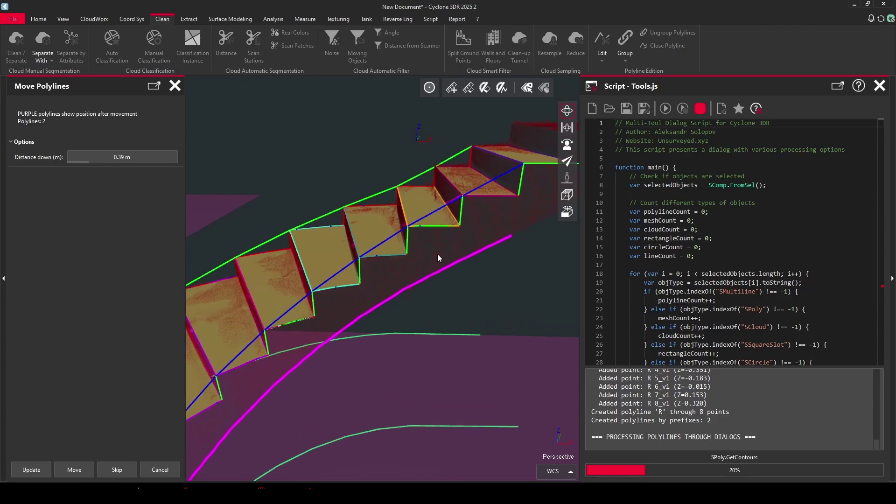
Set the downward distance to 0.38 m, update the preview and move both polylines.
{"action": "mouse_move", "coordinate": [438, 257]}
{"action": "left_mouse_down"}
{"action": "mouse_move", "coordinate": [479, 252]}
{"action": "mouse_move", "coordinate": [444, 255]}
{"action": "left_mouse_up"}
{"action": "mouse_move", "coordinate": [288, 271]}
{"action": "left_mouse_down"}
{"action": "mouse_move", "coordinate": [252, 277]}
{"action": "mouse_move", "coordinate": [292, 263]}
{"action": "left_mouse_up"}
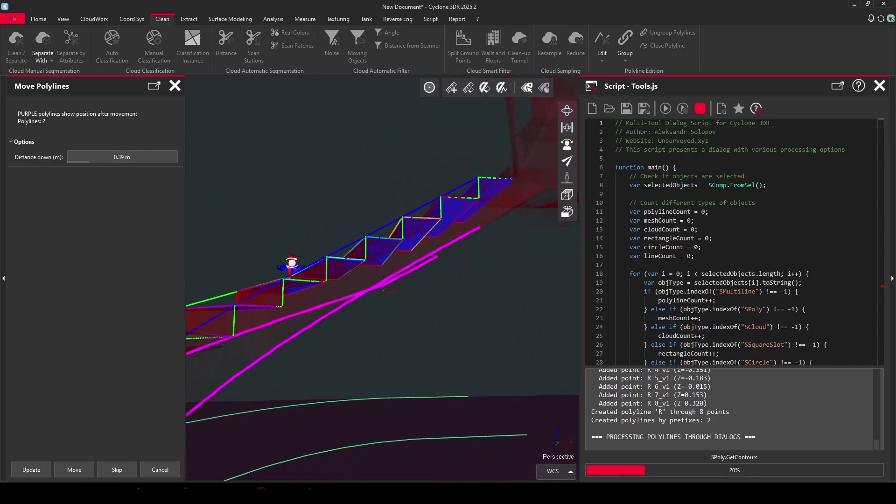
{"action": "left_click_drag", "start_coordinate": [292, 262], "coordinate": [299, 276]}
{"action": "left_click", "coordinate": [31, 470]}
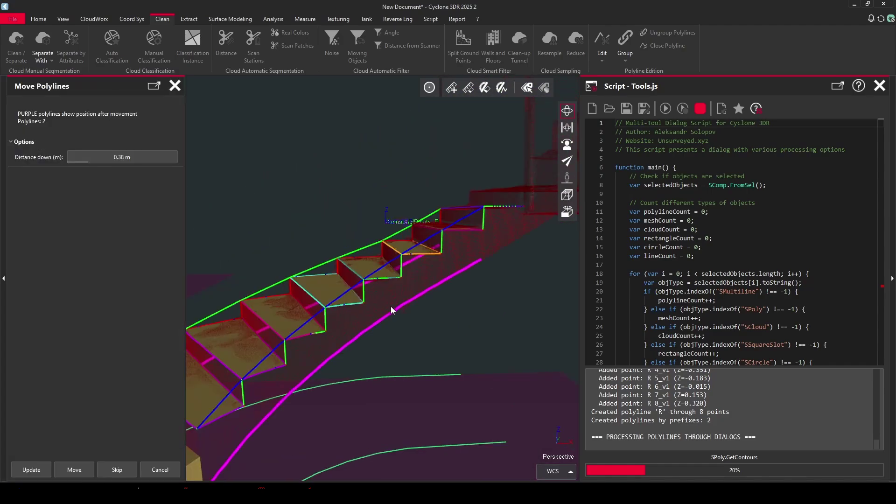
{"action": "left_click_drag", "start_coordinate": [399, 306], "coordinate": [430, 295]}
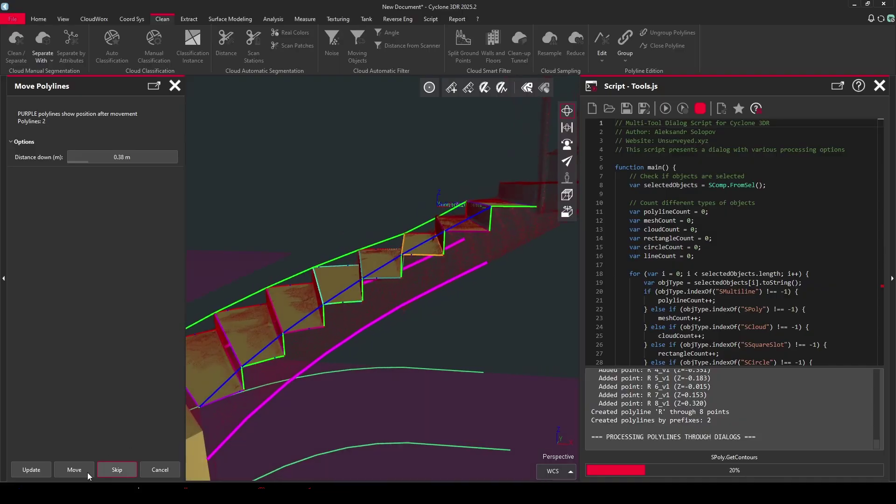
{"action": "left_click", "coordinate": [74, 469]}
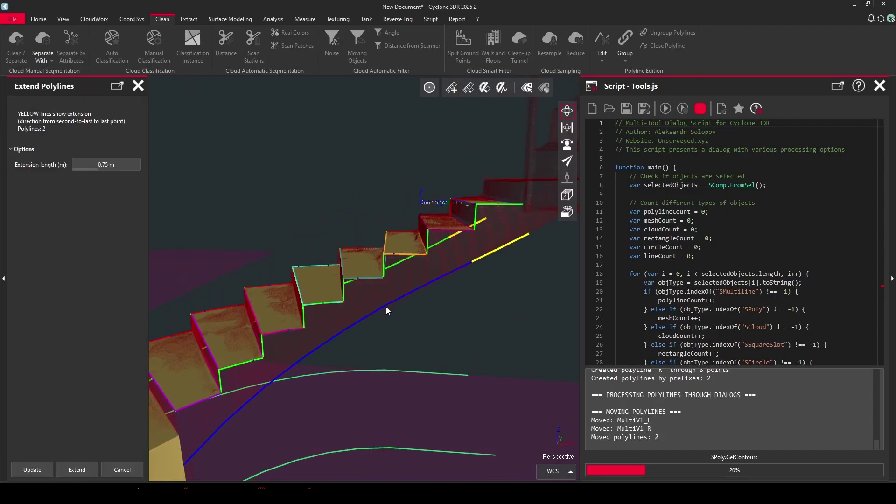
Set the extension length to 0.69 m, compare the yellow preview with the scanned landing, and extend both polylines.
{"action": "mouse_move", "coordinate": [470, 257]}
{"action": "left_mouse_down"}
{"action": "mouse_move", "coordinate": [406, 274]}
{"action": "mouse_move", "coordinate": [456, 260]}
{"action": "mouse_move", "coordinate": [379, 317]}
{"action": "left_mouse_up"}
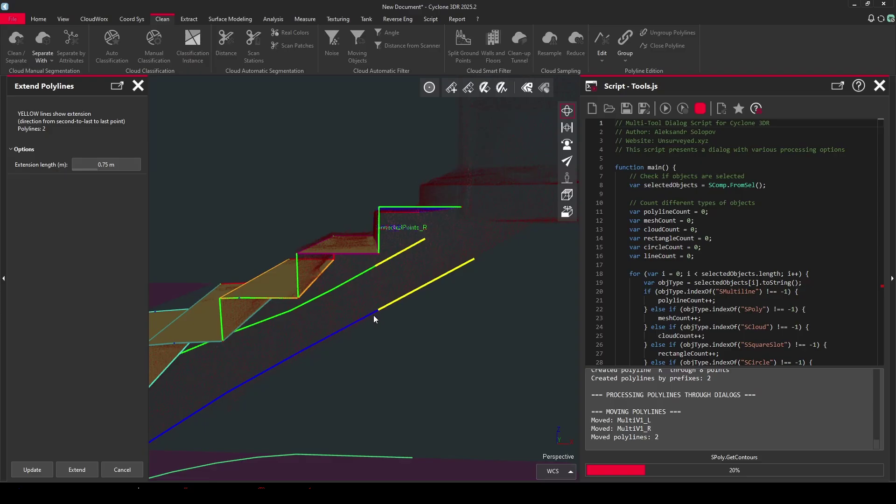
{"action": "left_click_drag", "start_coordinate": [377, 313], "coordinate": [411, 293]}
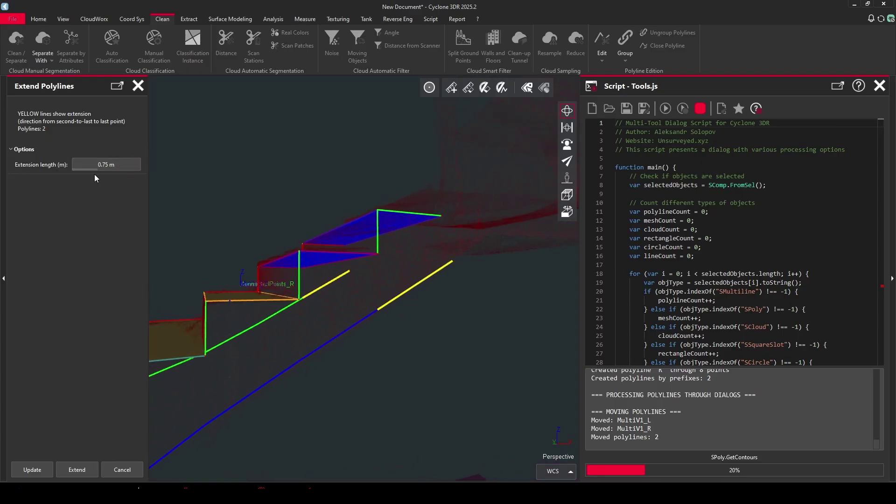
{"action": "left_click", "coordinate": [22, 473]}
{"action": "left_click_drag", "start_coordinate": [511, 228], "coordinate": [126, 203]}
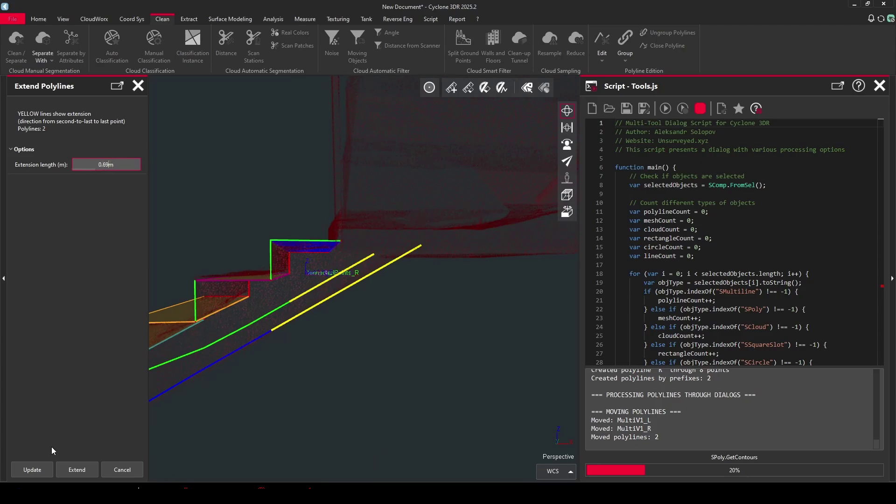
{"action": "left_click", "coordinate": [41, 467]}
{"action": "left_click_drag", "start_coordinate": [394, 264], "coordinate": [434, 280]}
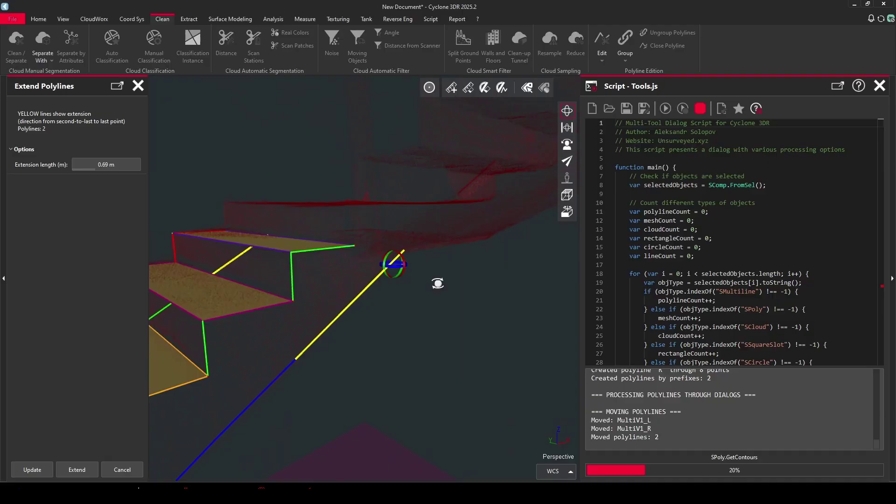
{"action": "left_click", "coordinate": [77, 470]}
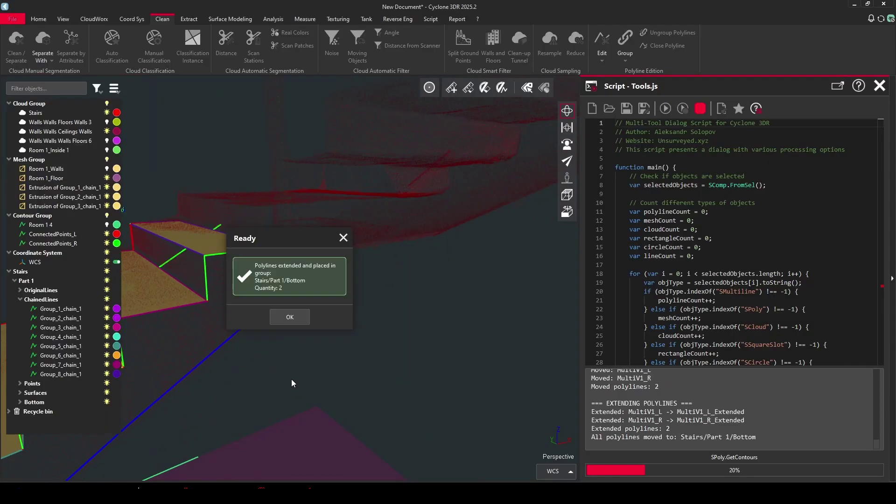
Finish generating the curved stairs and compare the resulting stair mesh with the scanned staircase.
{"action": "left_click", "coordinate": [279, 321]}
{"action": "left_click", "coordinate": [288, 336]}
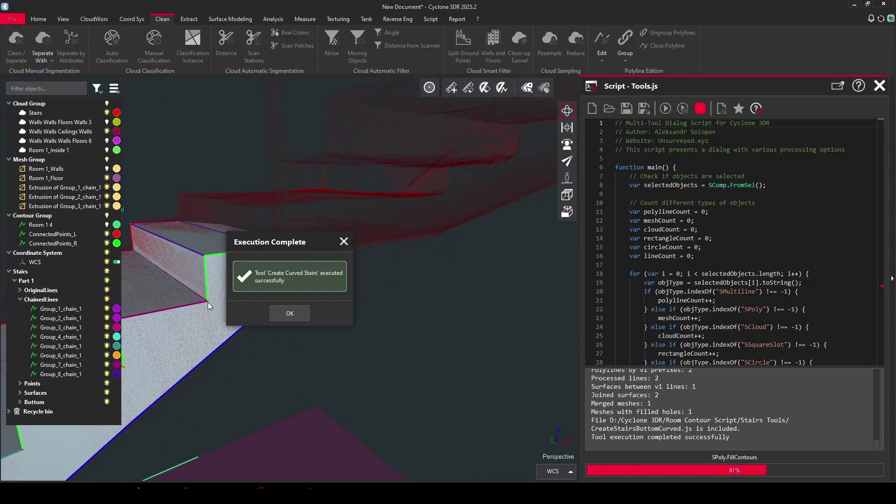
{"action": "left_click", "coordinate": [281, 314]}
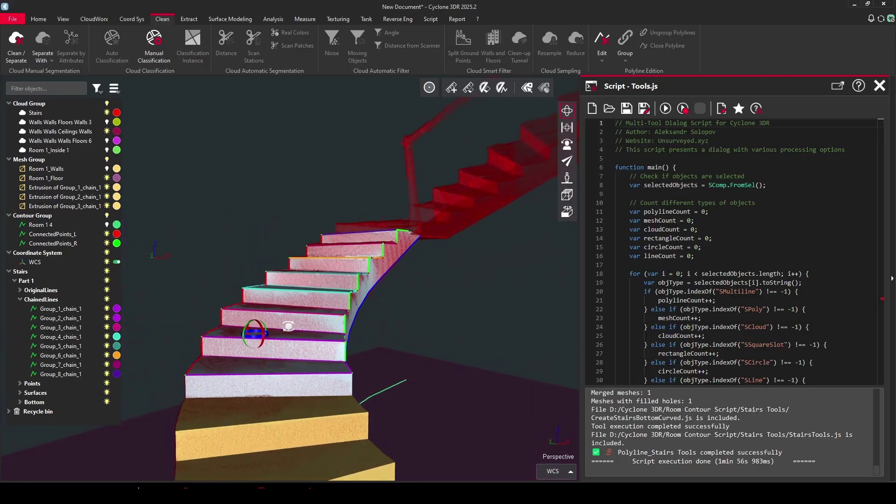
{"action": "left_click_drag", "start_coordinate": [237, 341], "coordinate": [219, 343]}
{"action": "left_click_drag", "start_coordinate": [427, 343], "coordinate": [443, 289]}
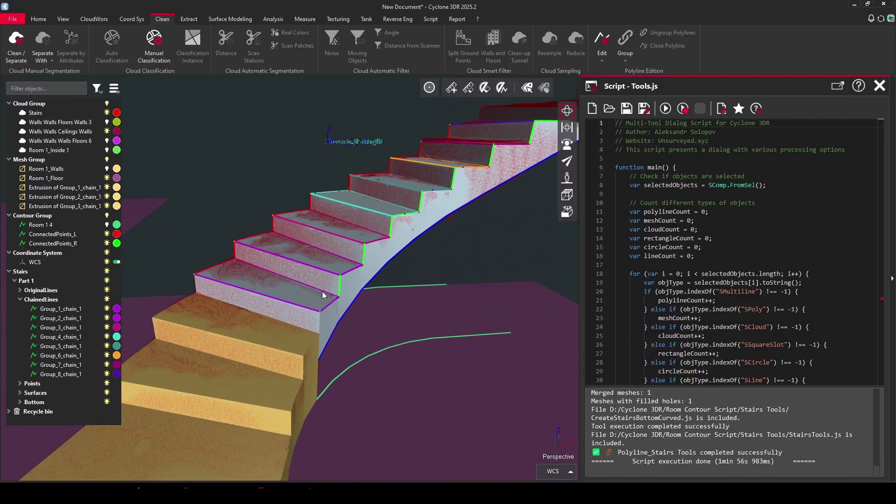
Hide the Stairs cloud and change the scene representation so the meshes display their triangle edges.
{"action": "left_click_drag", "start_coordinate": [322, 291], "coordinate": [295, 260]}
{"action": "right_click", "coordinate": [294, 259]}
{"action": "left_click", "coordinate": [316, 267]}
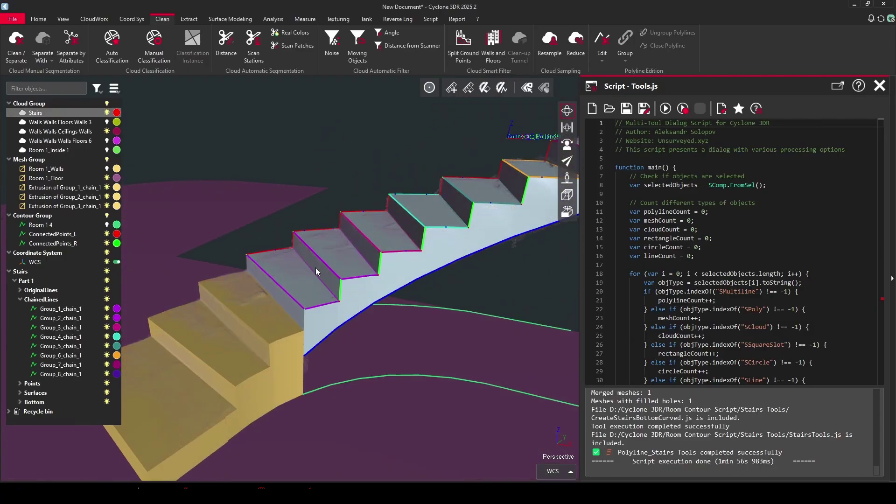
{"action": "right_click", "coordinate": [298, 276]}
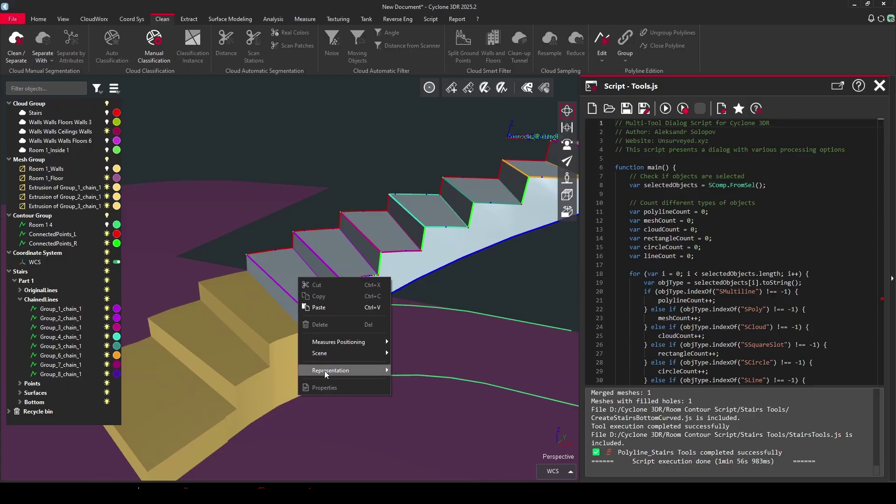
{"action": "left_click", "coordinate": [423, 396]}
Examine the treads, curved underside and lower extruded steps of the stair model from several directions.
{"action": "left_click_drag", "start_coordinate": [383, 264], "coordinate": [315, 342]}
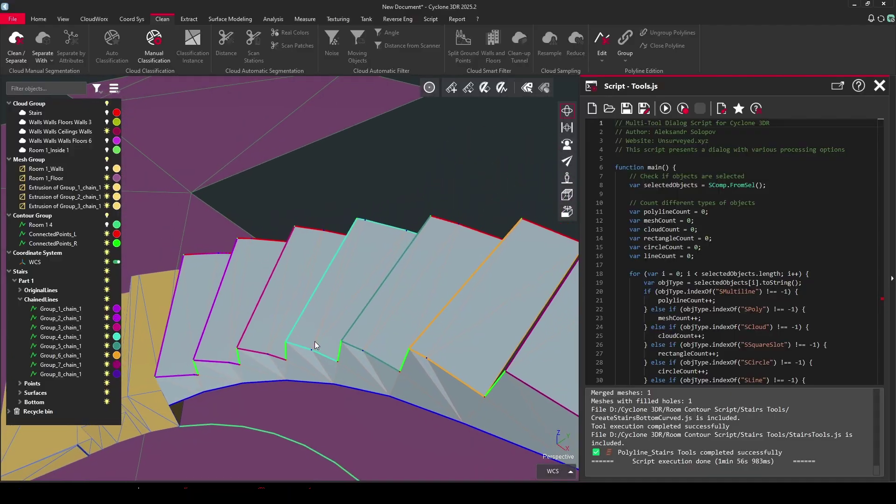
{"action": "scroll", "coordinate": [315, 341], "scroll_direction": "down", "scroll_amount": 4}
{"action": "middle_click_drag", "start_coordinate": [314, 341], "coordinate": [466, 314]}
{"action": "left_click_drag", "start_coordinate": [344, 328], "coordinate": [619, 298]}
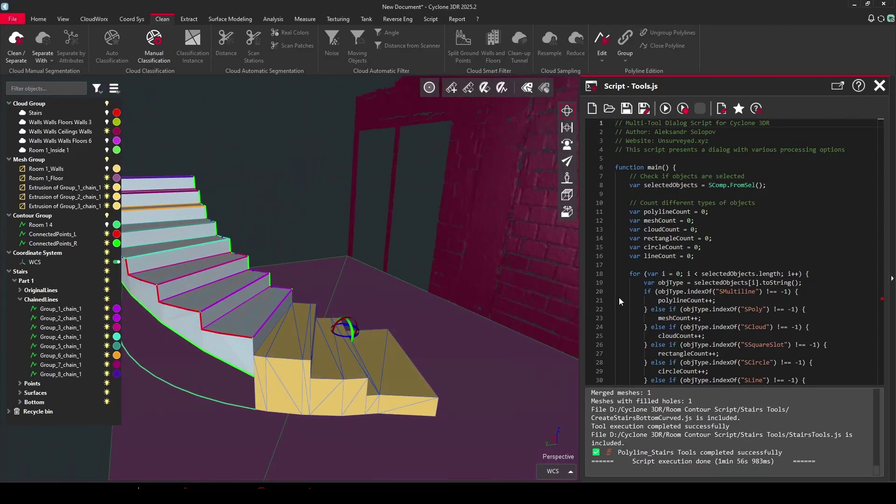
{"action": "triple_click", "coordinate": [620, 299]}
{"action": "left_click_drag", "start_coordinate": [380, 278], "coordinate": [281, 394]}
{"action": "left_click", "coordinate": [603, 61]}
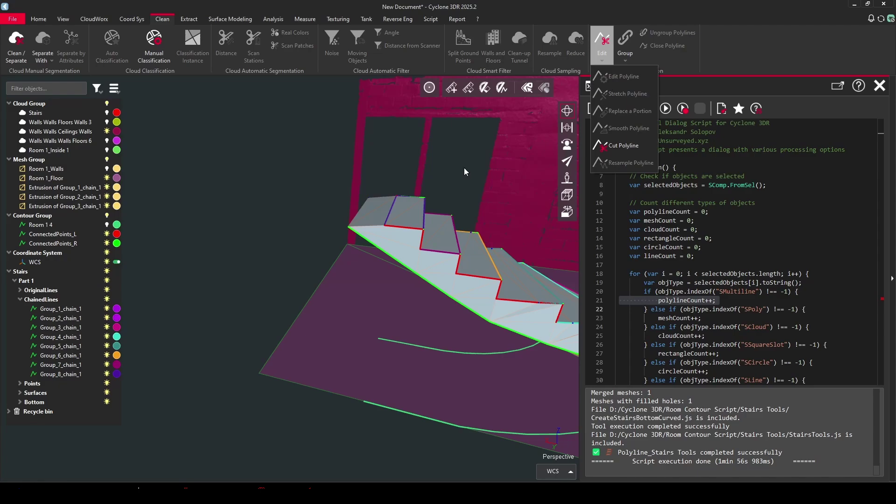
Show the Stairs cloud again and outline the landing with a closed rectangular polyline on the floor.
{"action": "left_click", "coordinate": [107, 113]}
{"action": "left_click", "coordinate": [107, 113]}
{"action": "left_click", "coordinate": [107, 112]}
{"action": "left_click_drag", "start_coordinate": [340, 174], "coordinate": [355, 148]}
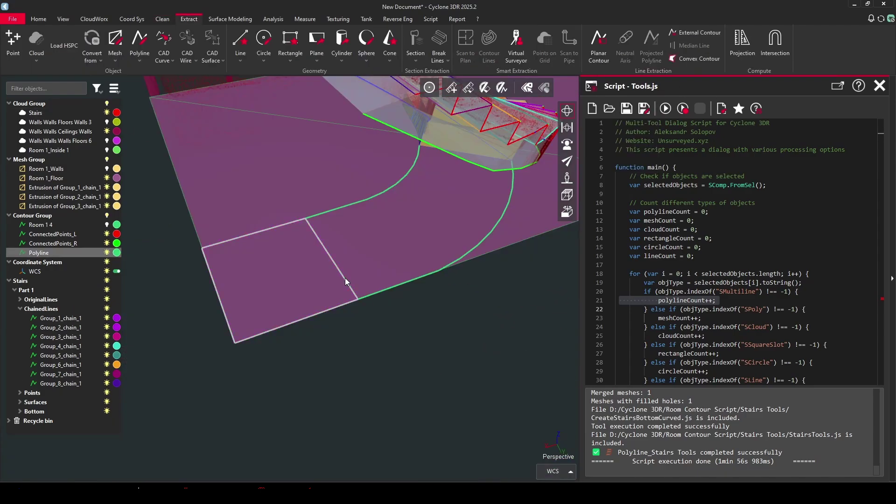
{"action": "left_click_drag", "start_coordinate": [346, 278], "coordinate": [365, 229]}
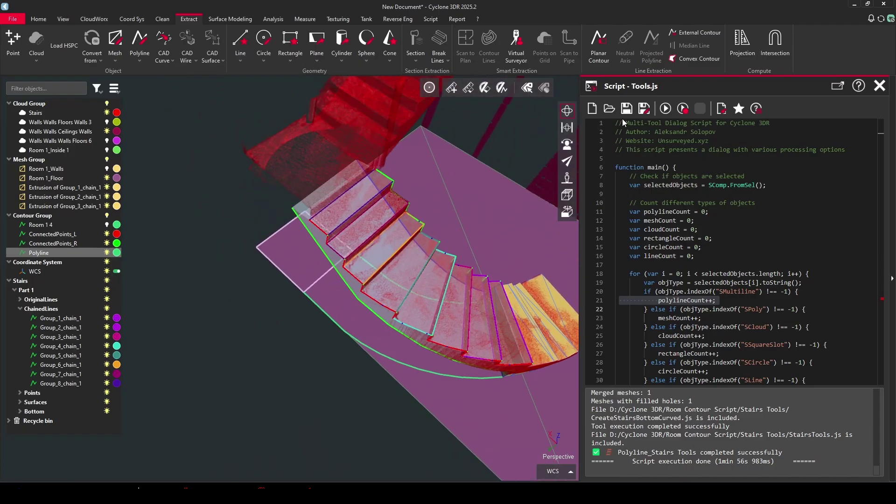
Run the stairs script's Define Heights tool on the rectangular landing polyline in Manual mode.
{"action": "left_click", "coordinate": [665, 109]}
{"action": "left_click", "coordinate": [20, 320]}
{"action": "left_click", "coordinate": [46, 469]}
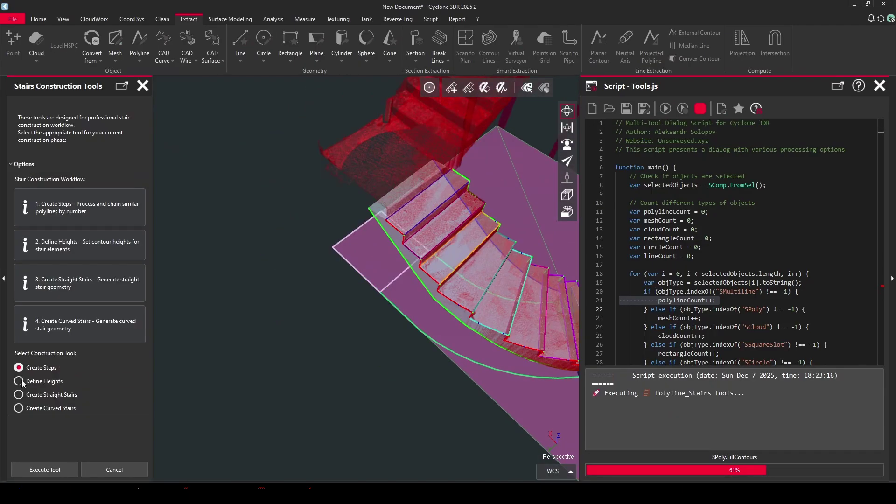
{"action": "left_click", "coordinate": [44, 468]}
{"action": "left_click", "coordinate": [46, 470]}
{"action": "left_click", "coordinate": [84, 124]}
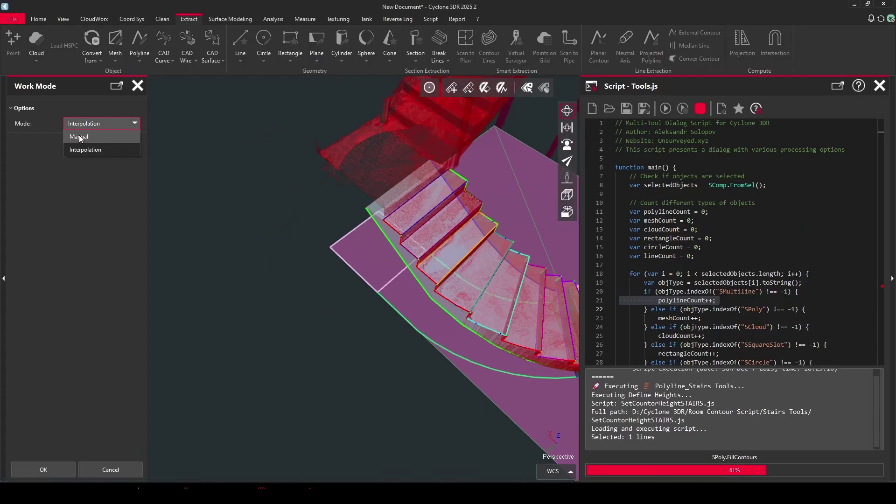
{"action": "left_click", "coordinate": [80, 137]}
{"action": "left_click", "coordinate": [55, 473]}
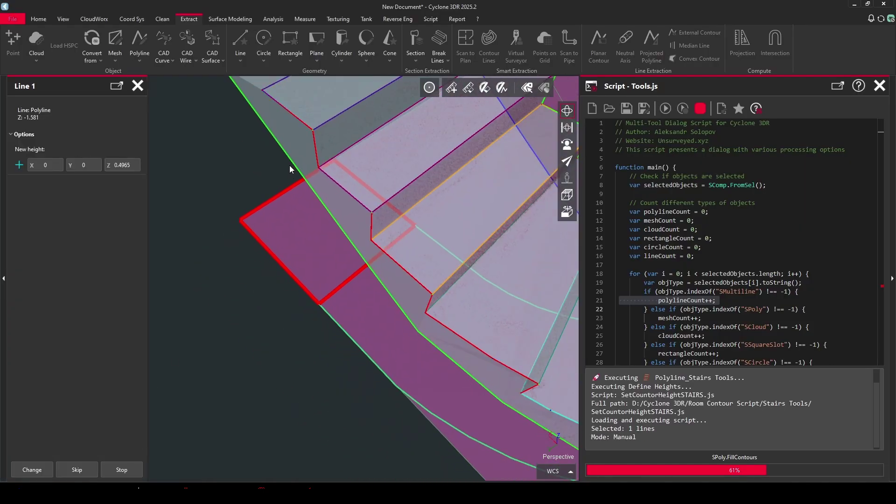
Pick a point on the scanned landing to set the polyline's new height to Z 0.4915, and apply the change.
{"action": "scroll", "coordinate": [241, 233], "scroll_direction": "down", "scroll_amount": 1}
{"action": "left_click", "coordinate": [18, 169]}
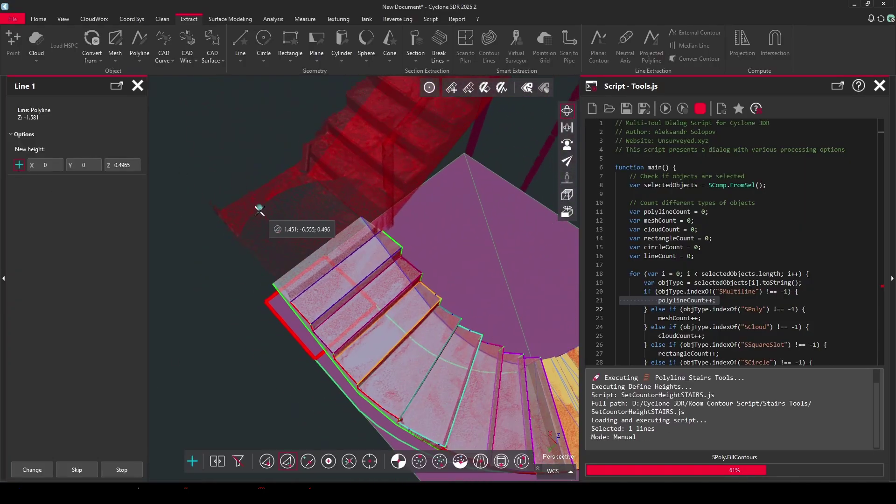
{"action": "left_click", "coordinate": [292, 218]}
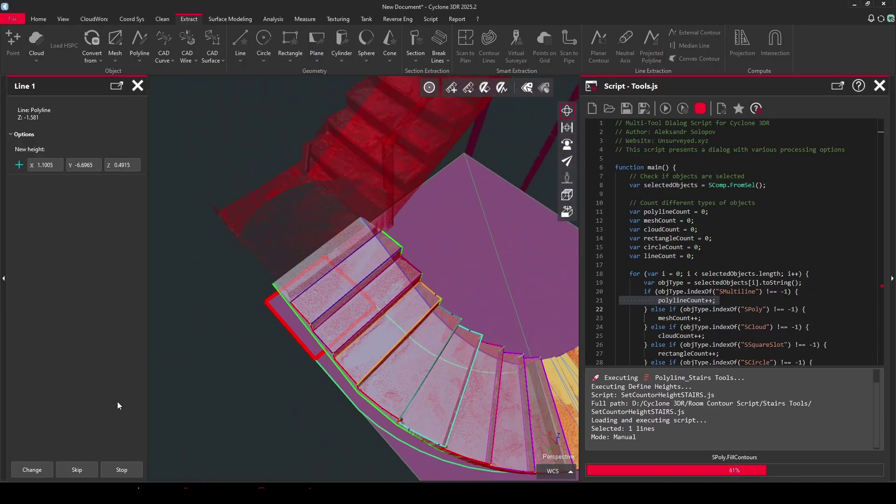
{"action": "left_click", "coordinate": [41, 471]}
{"action": "left_click", "coordinate": [290, 309]}
{"action": "left_click", "coordinate": [290, 314]}
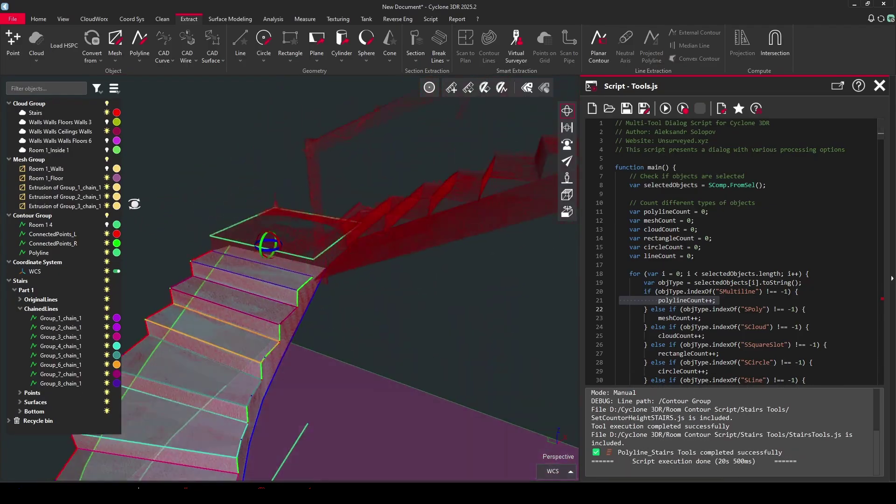
Extrude the landing polyline 0.22 m downward with dZ -1 and closed extremities, comparing the slab with the scan before accepting it.
{"action": "left_click", "coordinate": [223, 19]}
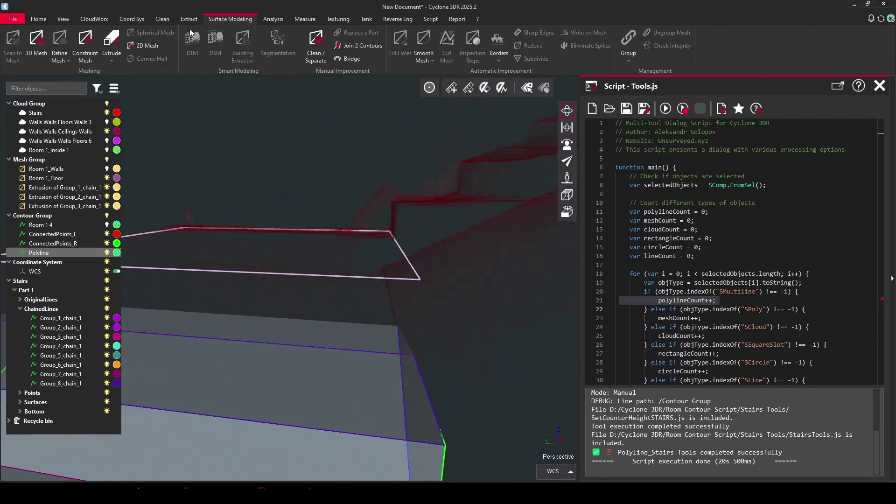
{"action": "left_click", "coordinate": [111, 41]}
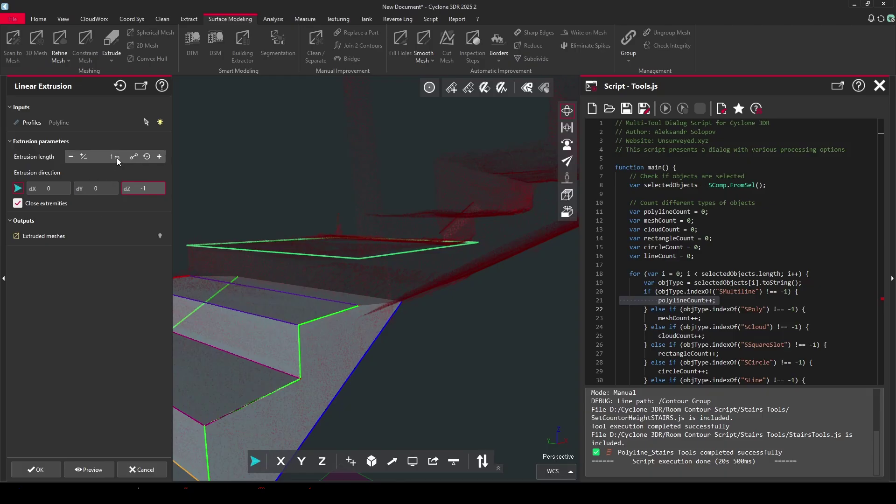
{"action": "left_click", "coordinate": [117, 159]}
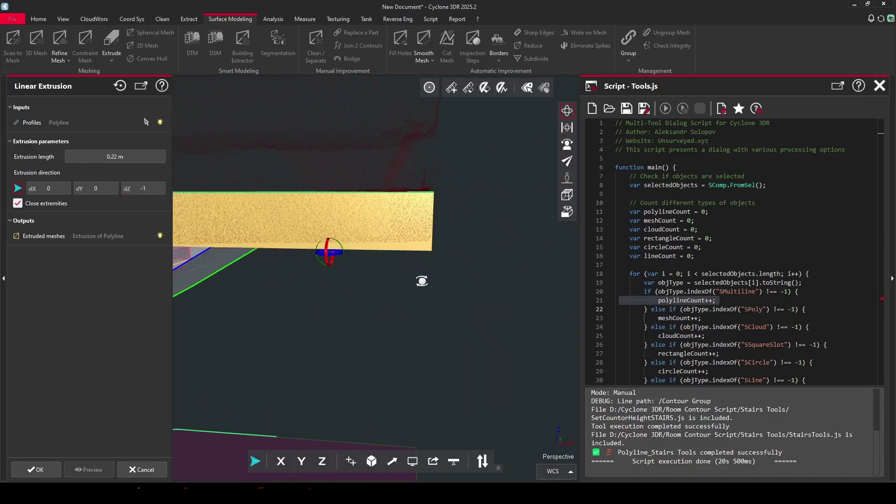
{"action": "left_click_drag", "start_coordinate": [422, 280], "coordinate": [262, 216]}
{"action": "scroll", "coordinate": [256, 208], "scroll_direction": "down", "scroll_amount": 3}
{"action": "middle_click_drag", "start_coordinate": [257, 209], "coordinate": [457, 232]}
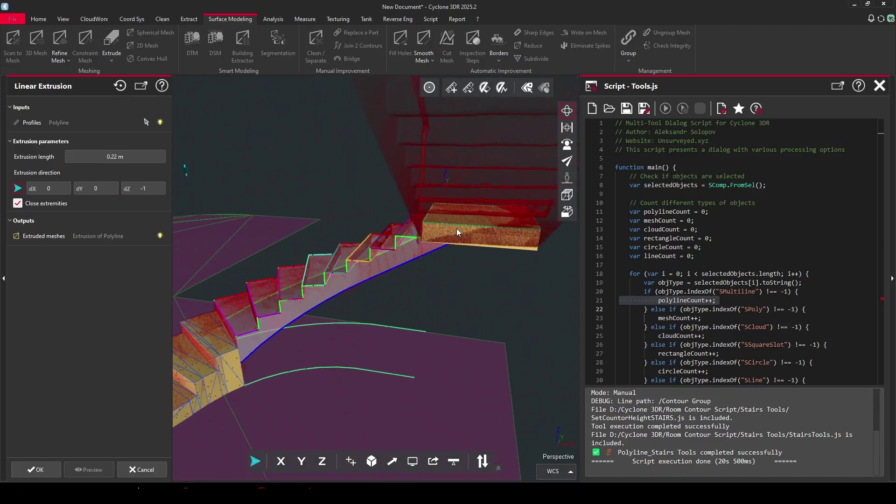
{"action": "scroll", "coordinate": [363, 253], "scroll_direction": "up", "scroll_amount": 2}
{"action": "left_click_drag", "start_coordinate": [362, 252], "coordinate": [546, 257]}
{"action": "left_click_drag", "start_coordinate": [226, 197], "coordinate": [189, 425]}
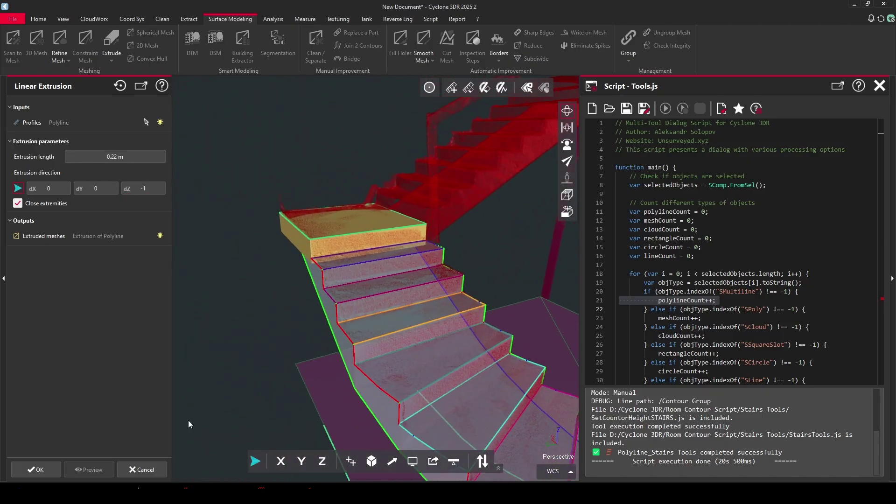
{"action": "left_click", "coordinate": [36, 469]}
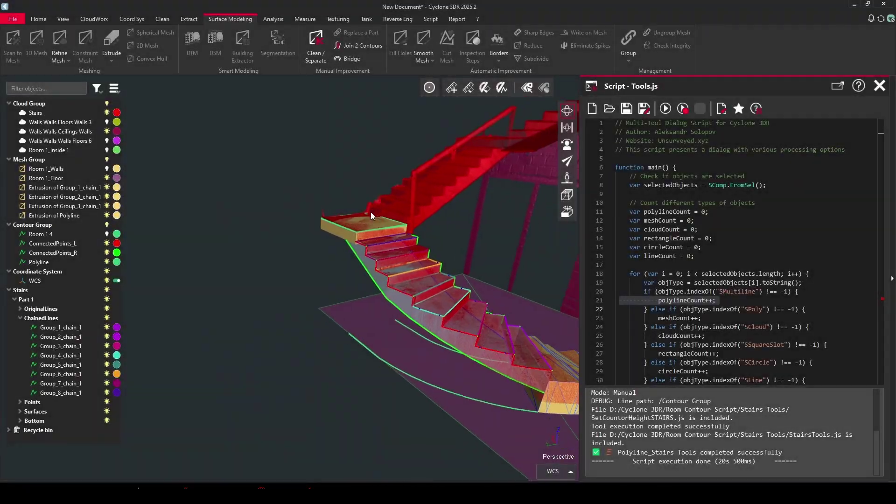
Examine the landing slab and the adjoining scanned straight flight from above.
{"action": "left_click_drag", "start_coordinate": [371, 212], "coordinate": [252, 320]}
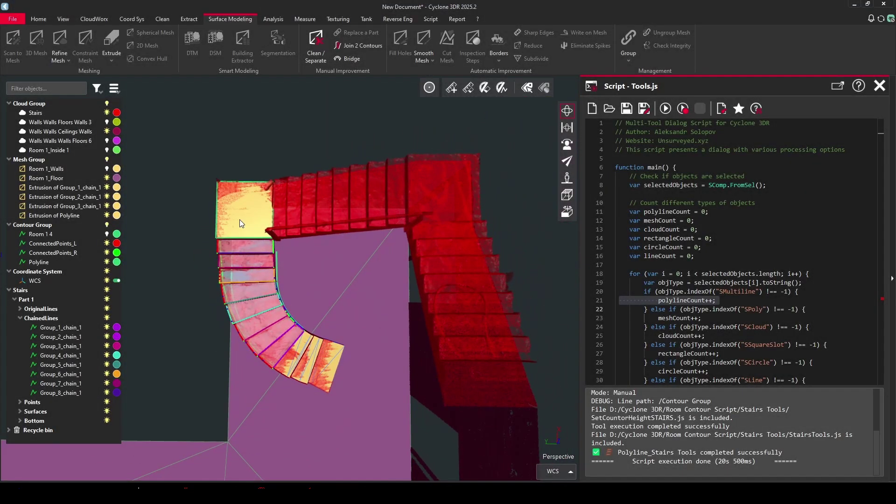
{"action": "left_click", "coordinate": [565, 196]}
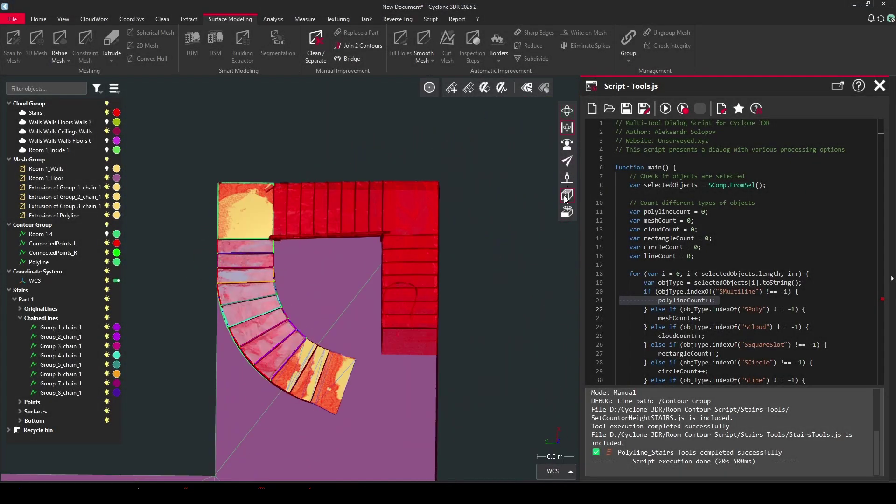
{"action": "left_click", "coordinate": [566, 212]}
{"action": "left_click", "coordinate": [551, 228]}
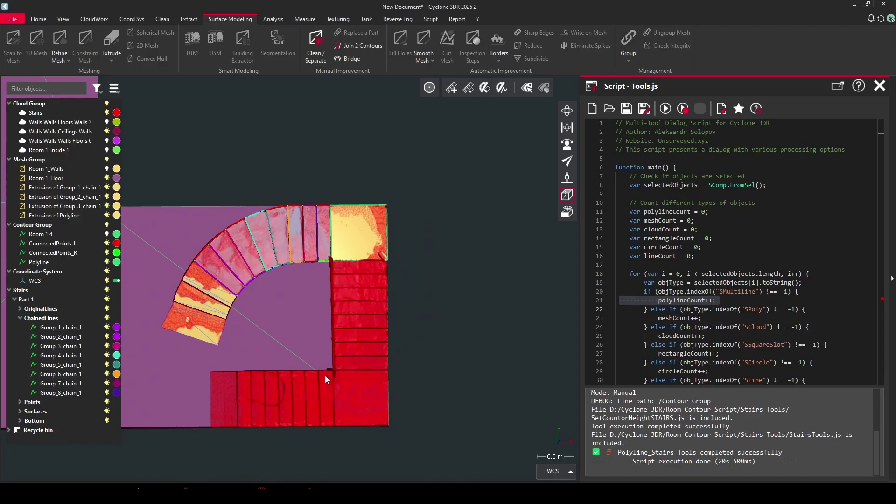
{"action": "scroll", "coordinate": [373, 335], "scroll_direction": "up", "scroll_amount": 5}
{"action": "left_click", "coordinate": [566, 113]}
{"action": "left_click_drag", "start_coordinate": [220, 190], "coordinate": [247, 276]}
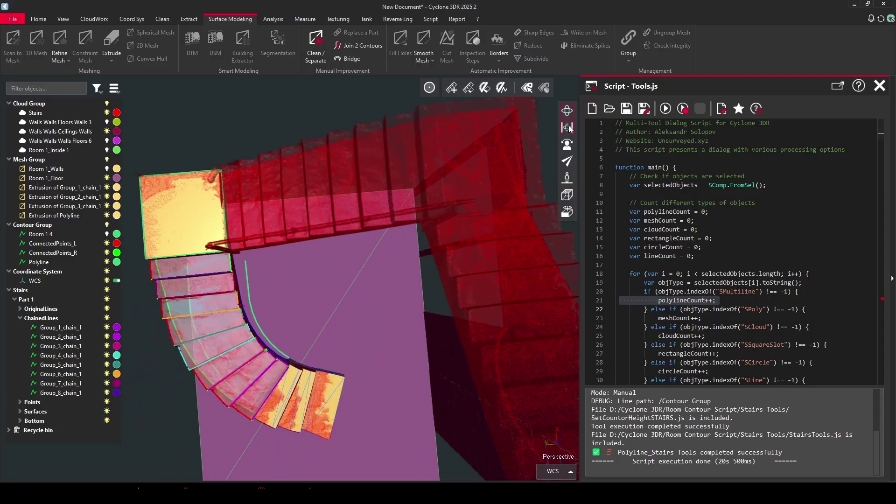
Draw a polyline along each side of the straight flight adjoining the landing.
{"action": "left_click", "coordinate": [566, 195]}
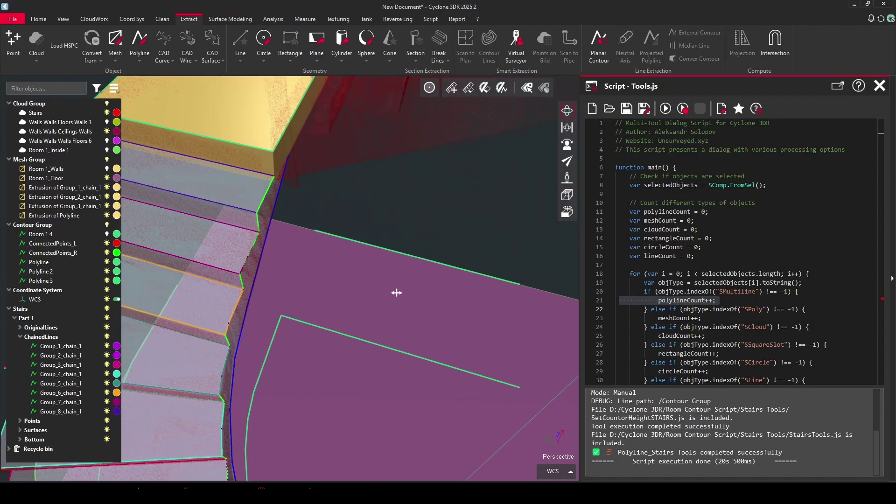
{"action": "left_click_drag", "start_coordinate": [396, 292], "coordinate": [407, 323]}
{"action": "scroll", "coordinate": [407, 321], "scroll_direction": "down", "scroll_amount": 3}
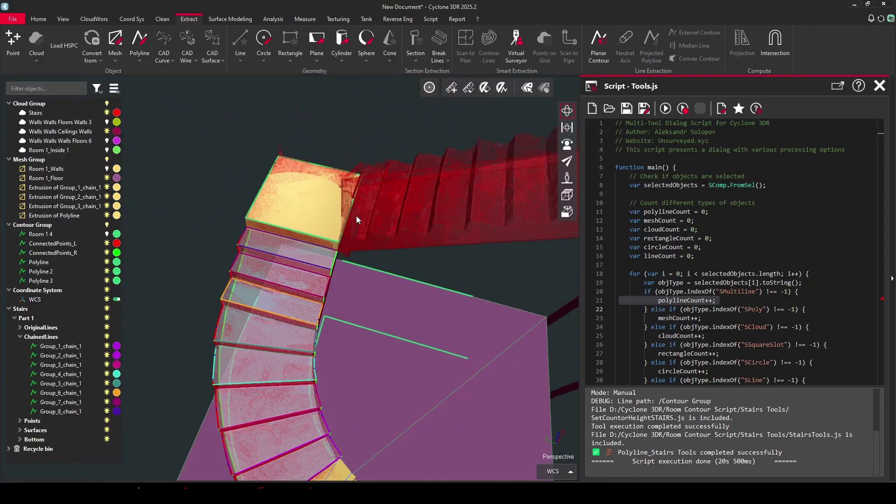
Cut the straight flight's inner side polyline at each step edge in an orthographic top view.
{"action": "left_click", "coordinate": [567, 127]}
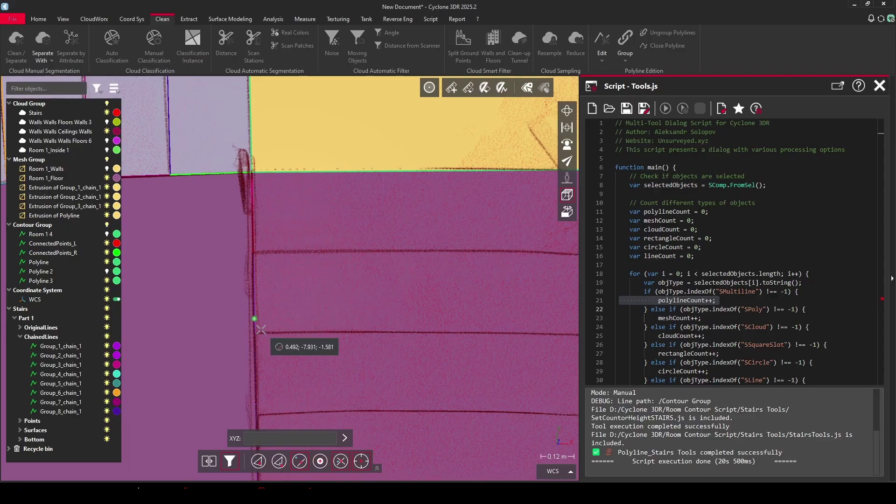
{"action": "middle_click_drag", "start_coordinate": [288, 393], "coordinate": [293, 280]}
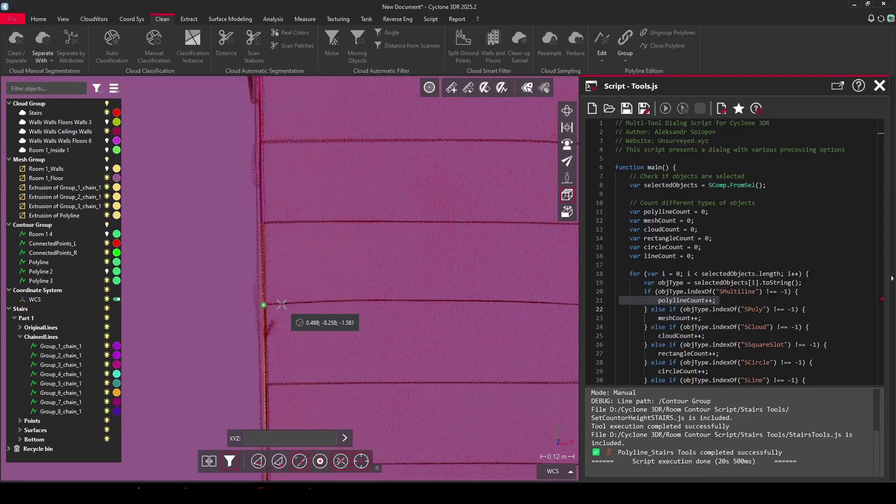
{"action": "mouse_move", "coordinate": [327, 382]}
{"action": "middle_mouse_down"}
{"action": "mouse_move", "coordinate": [317, 217]}
{"action": "mouse_move", "coordinate": [312, 318]}
{"action": "middle_mouse_up"}
{"action": "middle_click_drag", "start_coordinate": [272, 402], "coordinate": [24, 291]}
Cut the straight flight's outer side polyline at each step edge, working away from the landing.
{"action": "scroll", "coordinate": [327, 134], "scroll_direction": "down", "scroll_amount": 5}
{"action": "middle_click_drag", "start_coordinate": [333, 135], "coordinate": [351, 258]}
{"action": "scroll", "coordinate": [355, 127], "scroll_direction": "up", "scroll_amount": 5}
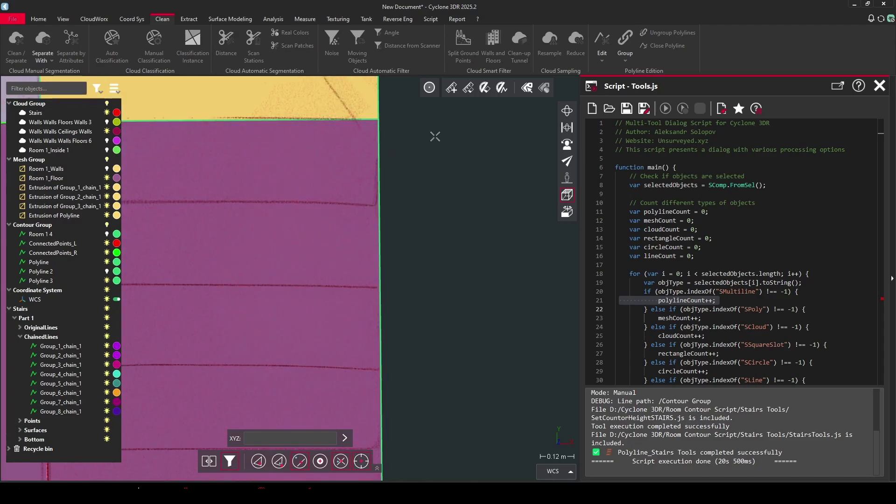
{"action": "left_click", "coordinate": [360, 205]}
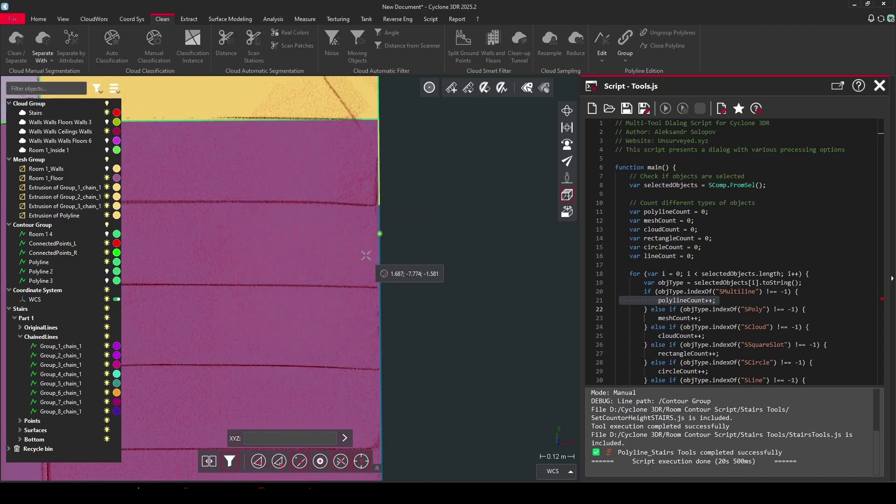
{"action": "left_click", "coordinate": [354, 288]}
{"action": "middle_click_drag", "start_coordinate": [374, 318], "coordinate": [366, 222]}
{"action": "left_click", "coordinate": [342, 275]}
{"action": "middle_click_drag", "start_coordinate": [363, 310], "coordinate": [360, 192]}
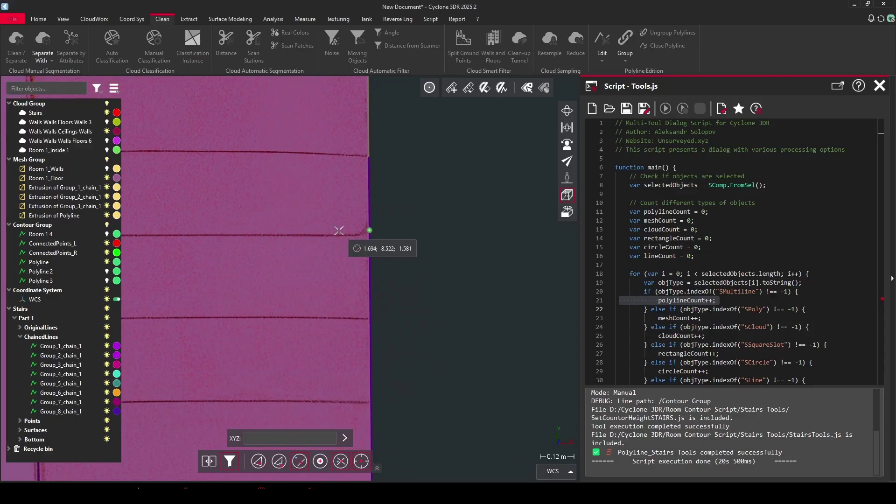
{"action": "left_click", "coordinate": [336, 234]}
{"action": "middle_click_drag", "start_coordinate": [348, 234], "coordinate": [308, 197]}
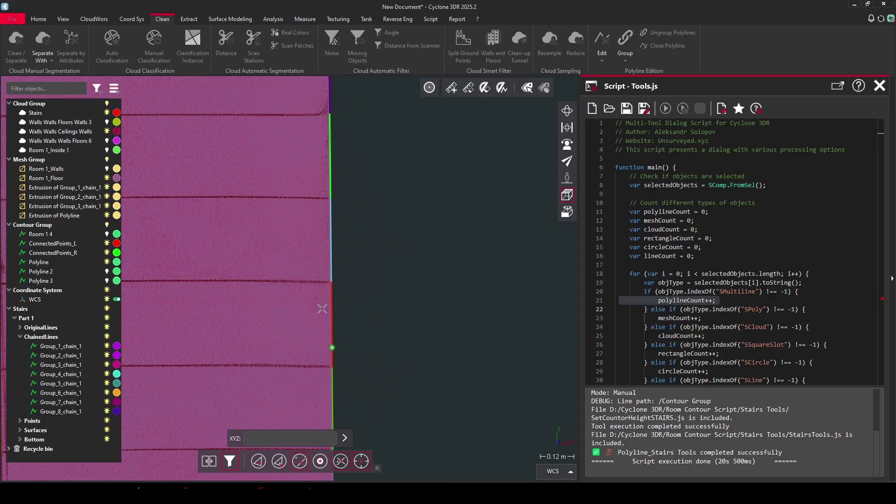
{"action": "scroll", "coordinate": [366, 326], "scroll_direction": "down", "scroll_amount": 3}
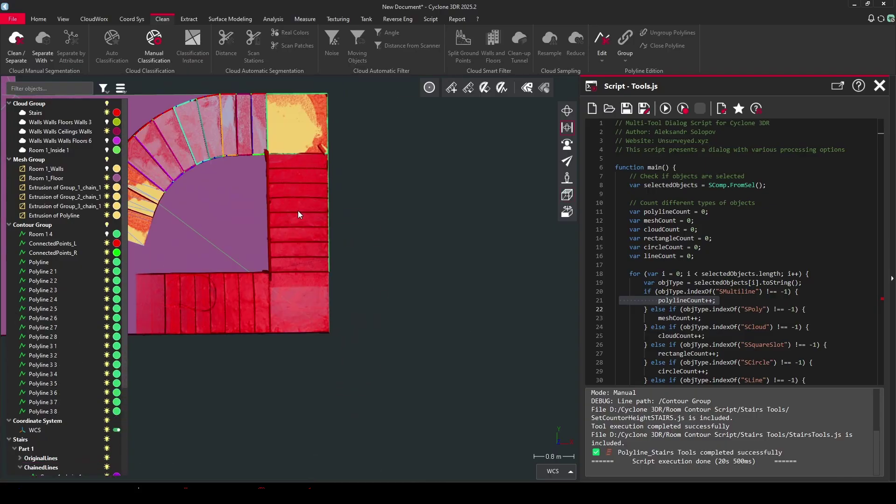
Select all cut side segments of the straight flight and chain them into step contours with the Create Steps stairs tool.
{"action": "left_click_drag", "start_coordinate": [299, 261], "coordinate": [420, 170]}
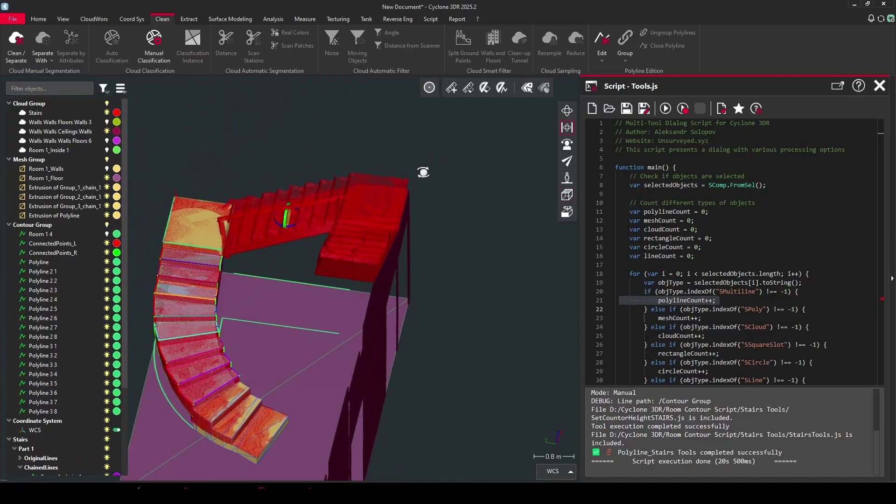
{"action": "scroll", "coordinate": [244, 294], "scroll_direction": "up", "scroll_amount": 5}
{"action": "mouse_move", "coordinate": [244, 293]}
{"action": "left_mouse_down"}
{"action": "mouse_move", "coordinate": [265, 286]}
{"action": "mouse_move", "coordinate": [234, 256]}
{"action": "left_mouse_up"}
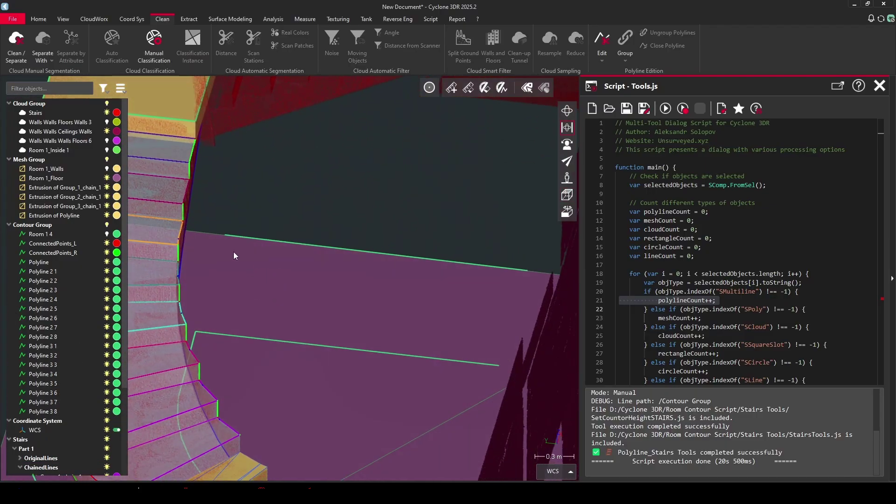
{"action": "left_click_drag", "start_coordinate": [195, 218], "coordinate": [550, 375]}
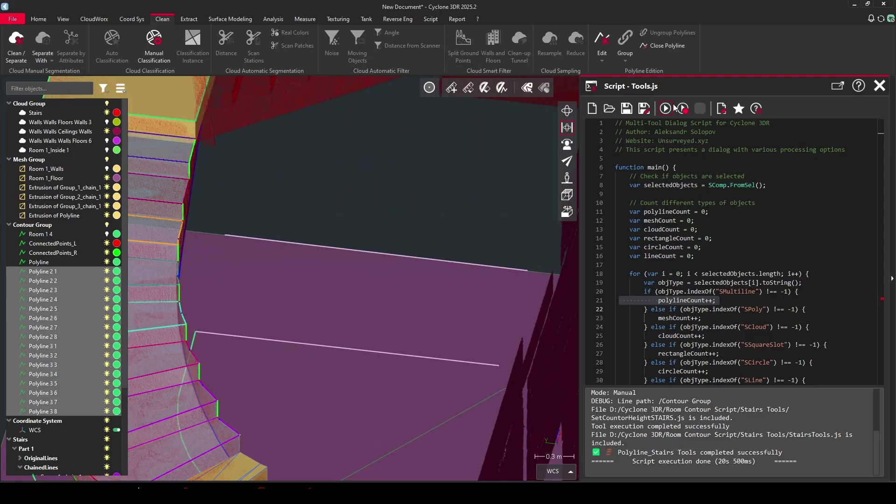
{"action": "key", "text": "F5"}
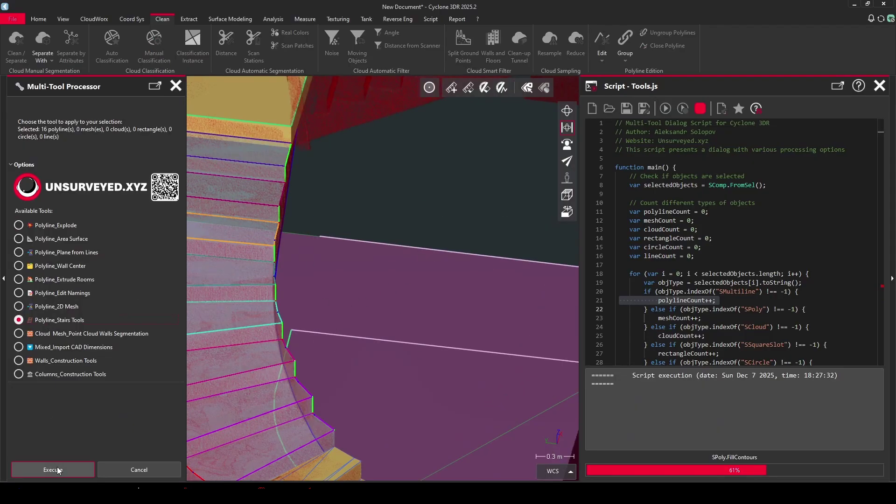
{"action": "left_click", "coordinate": [57, 470]}
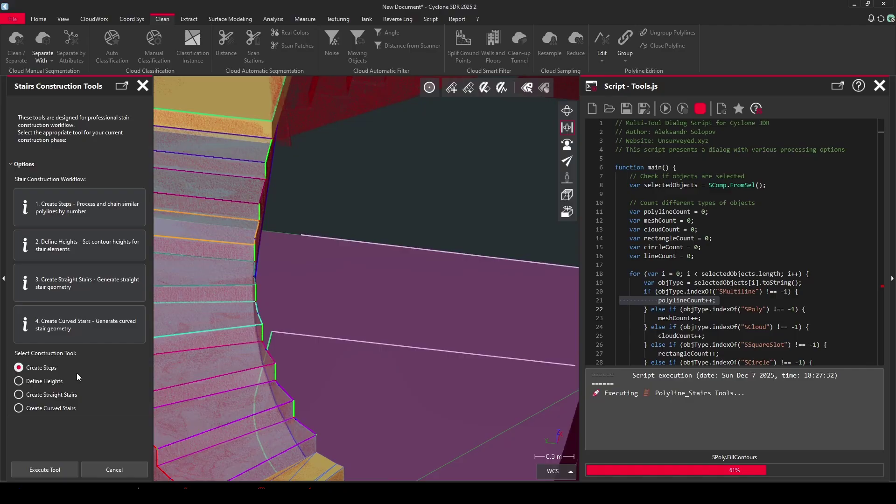
{"action": "left_click", "coordinate": [32, 468]}
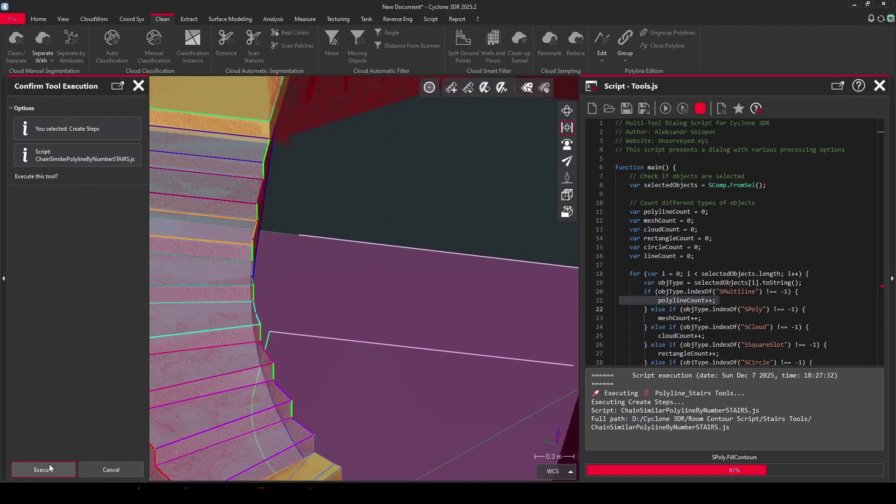
{"action": "left_click", "coordinate": [49, 469]}
{"action": "left_click", "coordinate": [58, 473]}
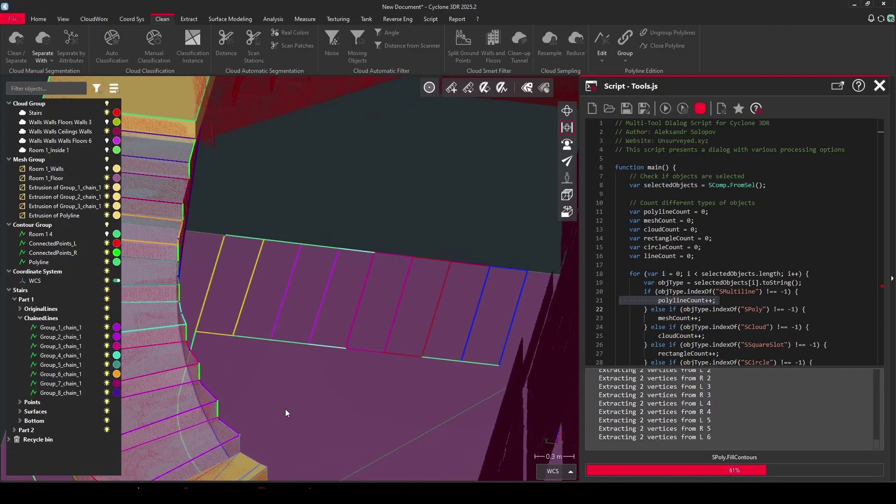
{"action": "left_click", "coordinate": [287, 325]}
{"action": "left_click", "coordinate": [290, 314]}
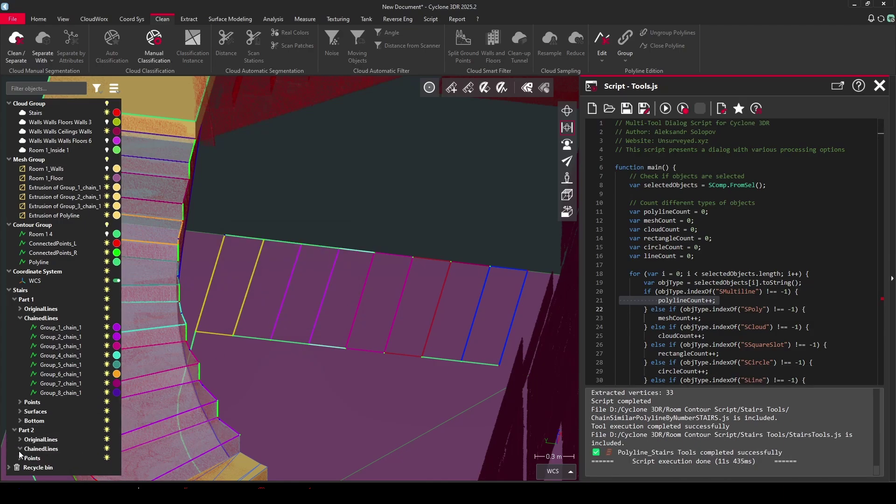
Run the Define Heights stairs tool in Interpolation mode on Part 2's eight chained contours.
{"action": "left_click", "coordinate": [48, 458]}
{"action": "scroll", "coordinate": [65, 455], "scroll_direction": "down", "scroll_amount": 3}
{"action": "left_click", "coordinate": [69, 451], "text": "shift"}
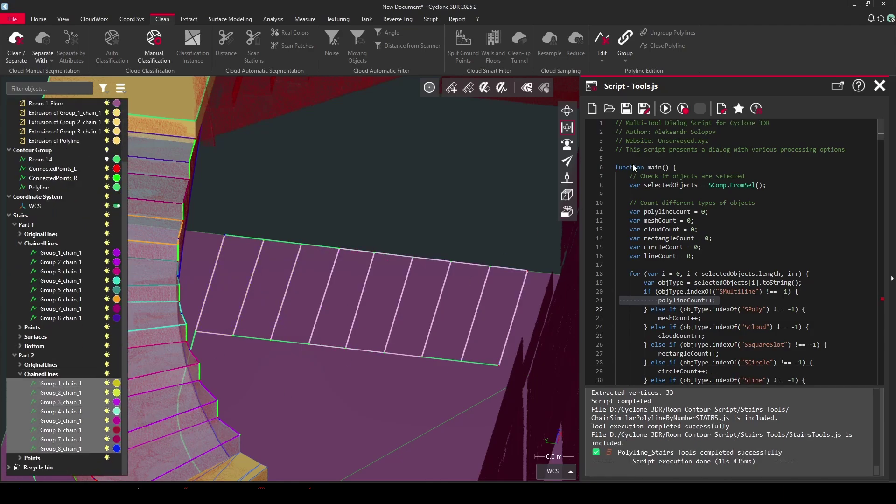
{"action": "left_click", "coordinate": [662, 113]}
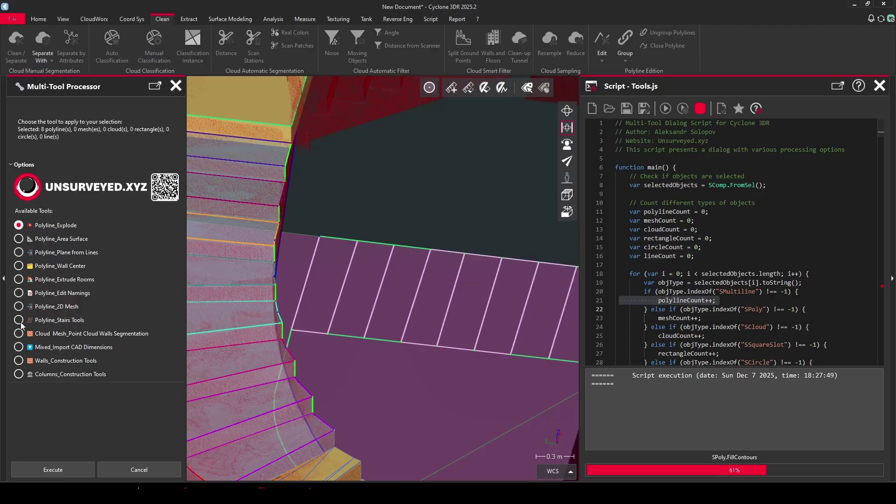
{"action": "left_click", "coordinate": [46, 469]}
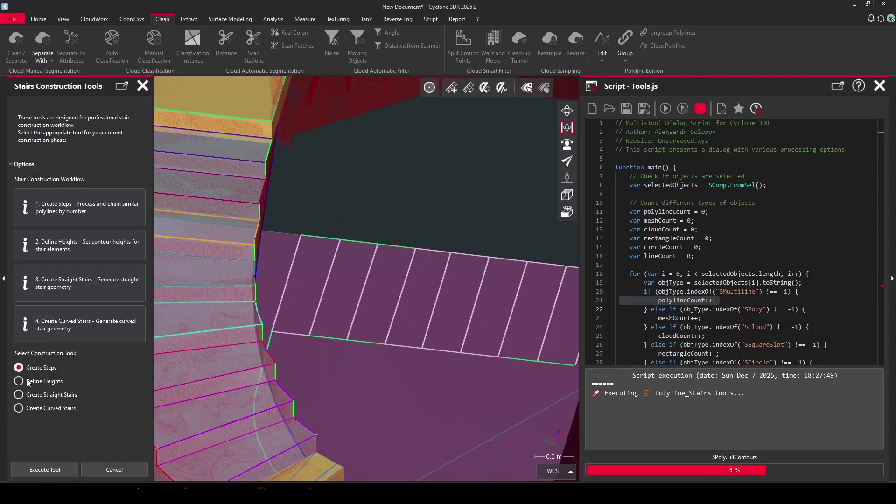
{"action": "left_click", "coordinate": [57, 468]}
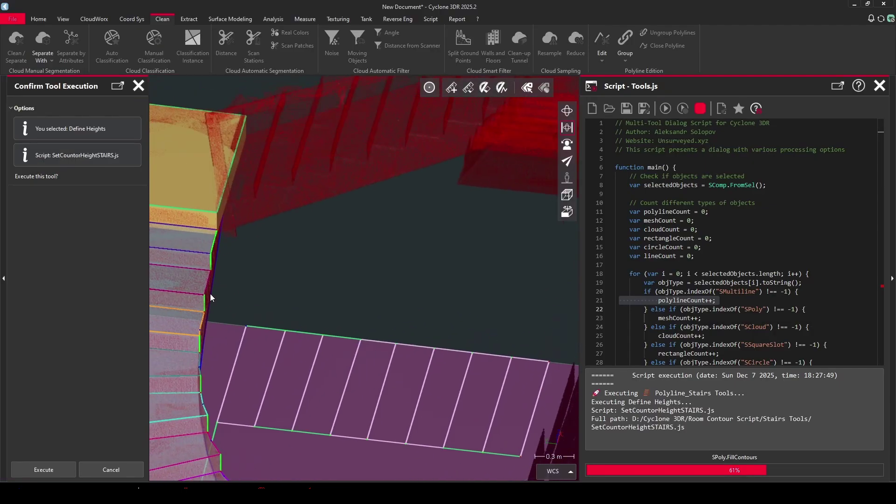
{"action": "left_click", "coordinate": [56, 468]}
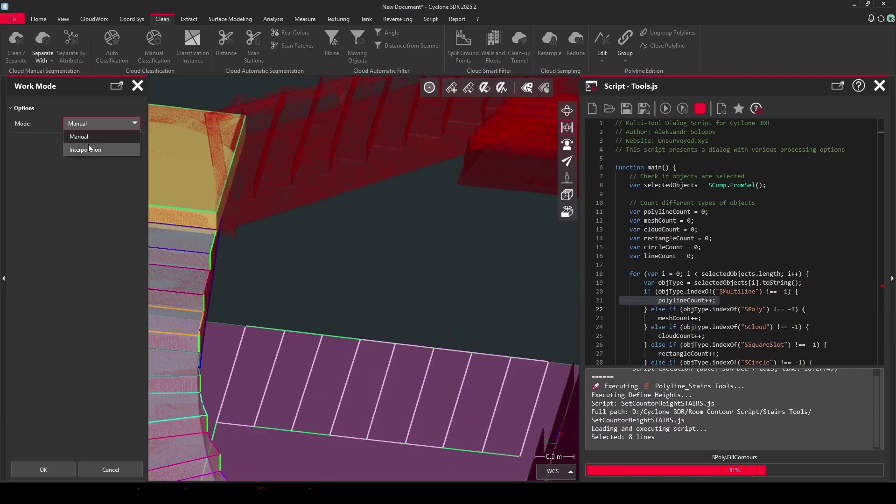
{"action": "left_click", "coordinate": [90, 149]}
{"action": "left_click", "coordinate": [60, 469]}
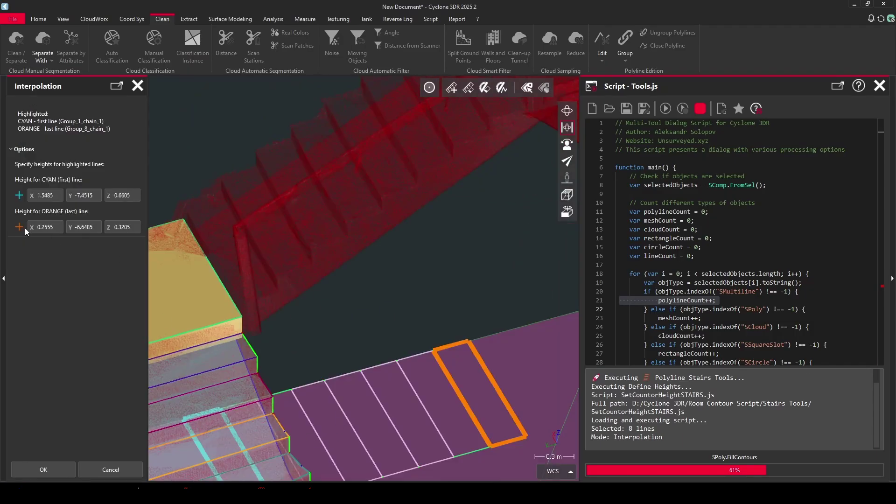
Interpolate the contour heights from the first step at Z 0.6605 to the top scanned step at Z 1.825, without adjusting individual lines.
{"action": "middle_click_drag", "start_coordinate": [441, 136], "coordinate": [320, 250]}
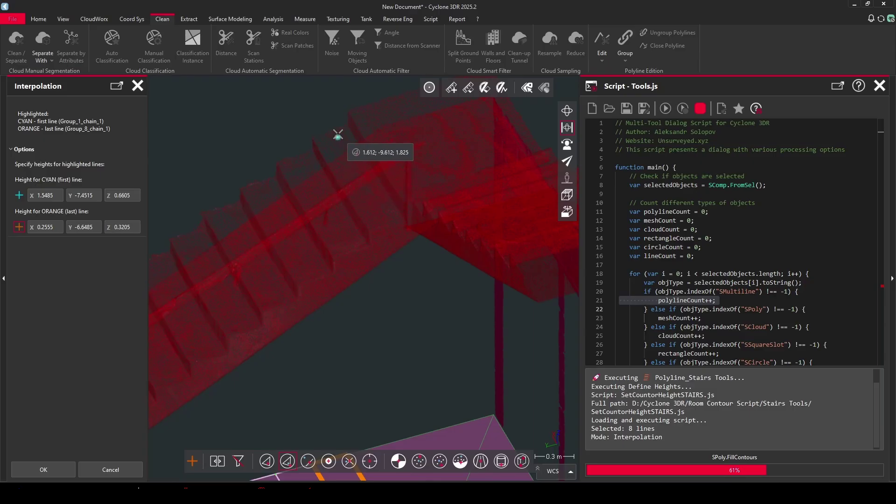
{"action": "left_click", "coordinate": [338, 135]}
{"action": "left_click", "coordinate": [55, 470]}
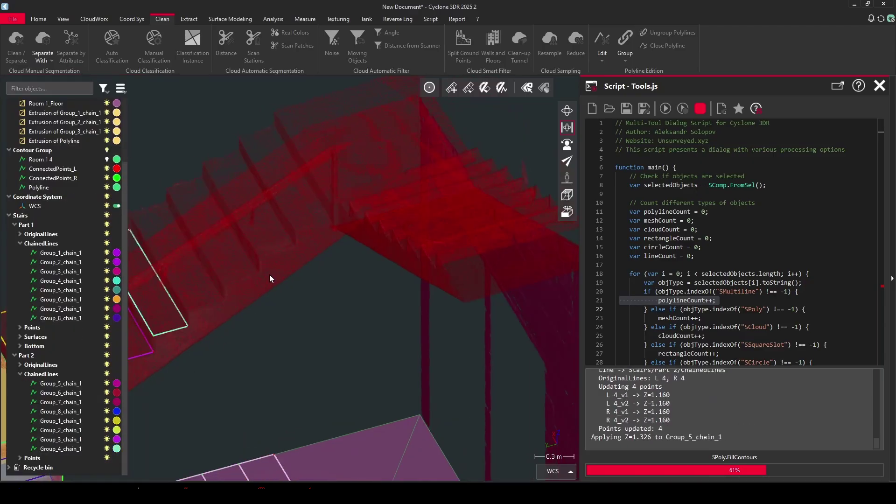
{"action": "scroll", "coordinate": [329, 250], "scroll_direction": "down", "scroll_amount": 9}
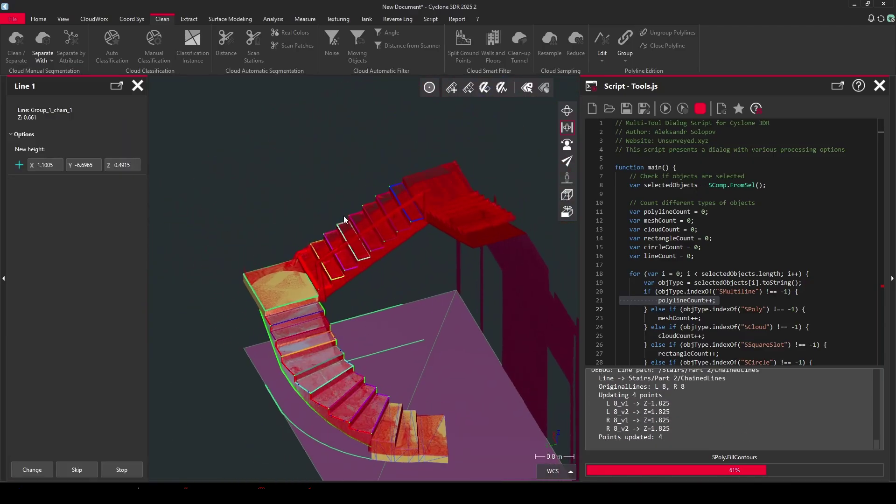
{"action": "scroll", "coordinate": [391, 240], "scroll_direction": "up", "scroll_amount": 5}
{"action": "left_click_drag", "start_coordinate": [402, 251], "coordinate": [426, 230]}
{"action": "left_click", "coordinate": [118, 469]}
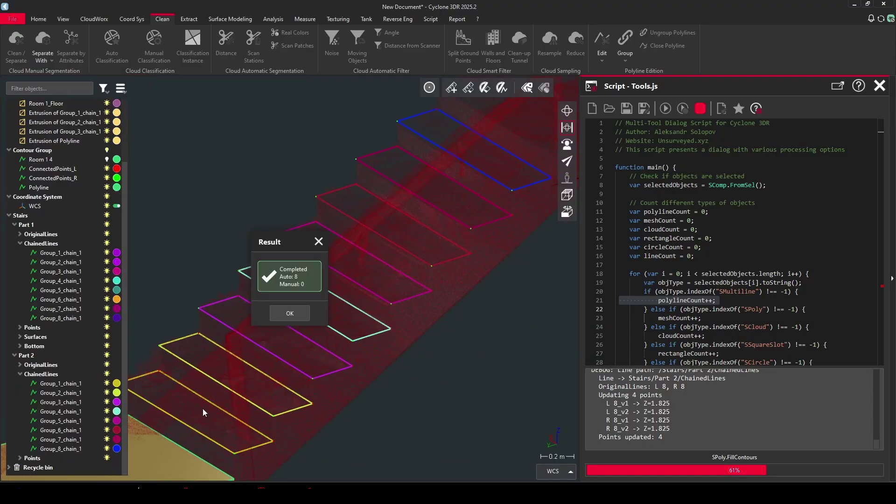
{"action": "left_click", "coordinate": [289, 314]}
{"action": "left_click", "coordinate": [290, 310]}
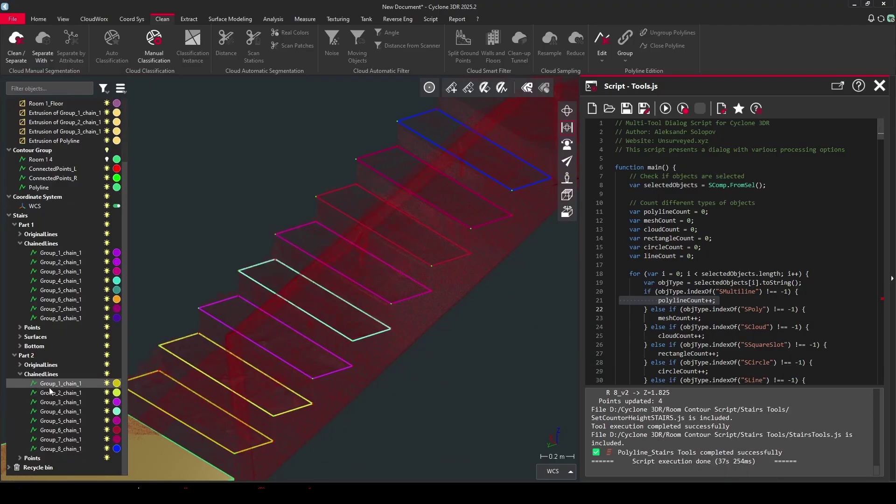
Run the Create Straight Stairs tool on Part 2's eight height-adjusted step contours.
{"action": "left_click", "coordinate": [74, 383]}
{"action": "left_click", "coordinate": [55, 447], "text": "shift"}
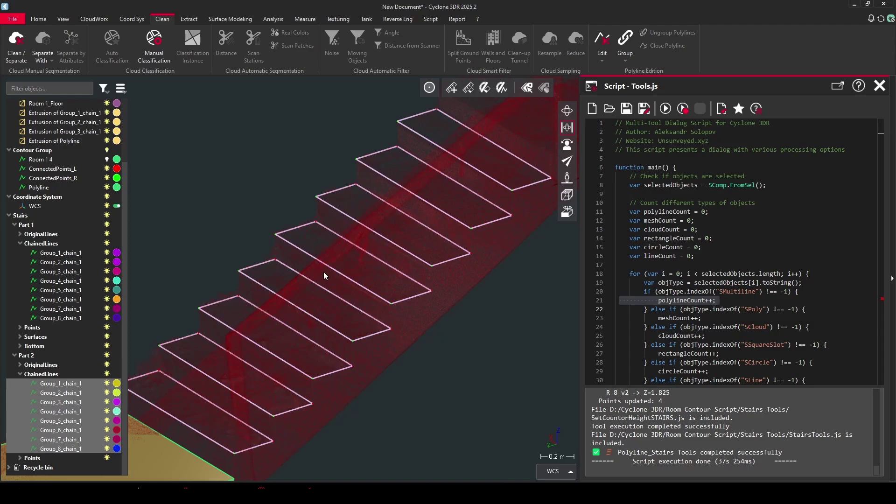
{"action": "left_click", "coordinate": [666, 109]}
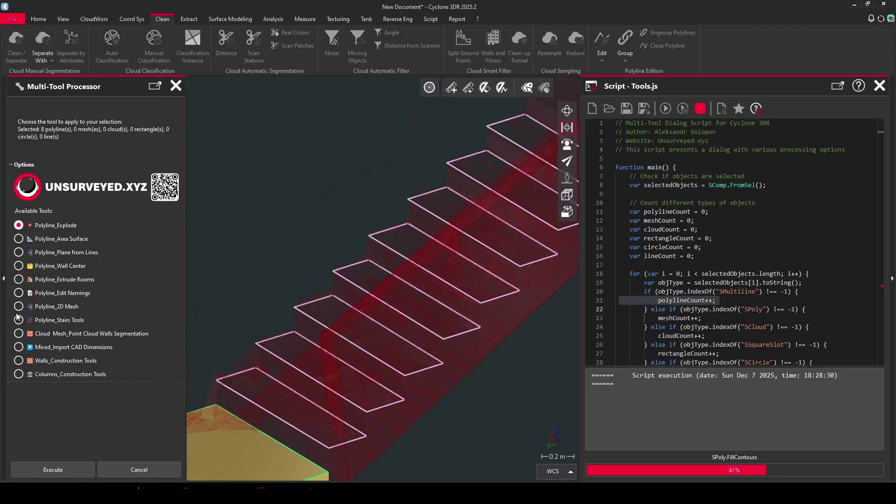
{"action": "left_click", "coordinate": [29, 468]}
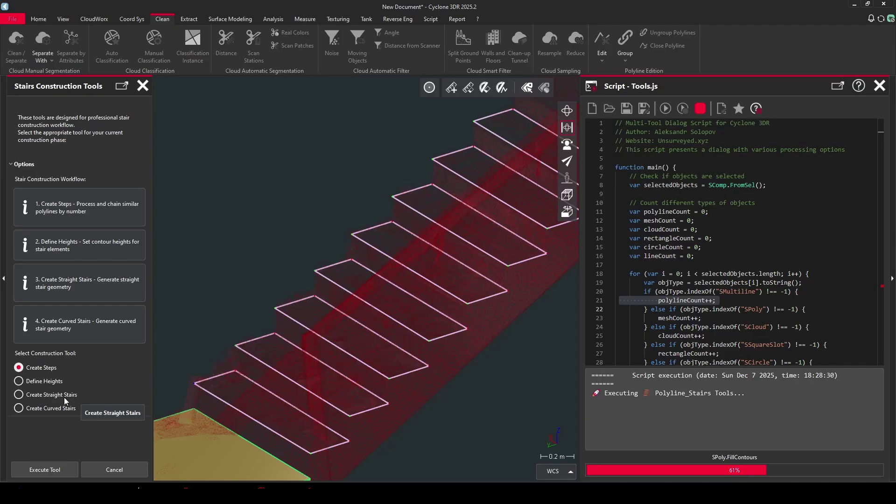
{"action": "left_click", "coordinate": [48, 471]}
{"action": "left_click", "coordinate": [39, 467]}
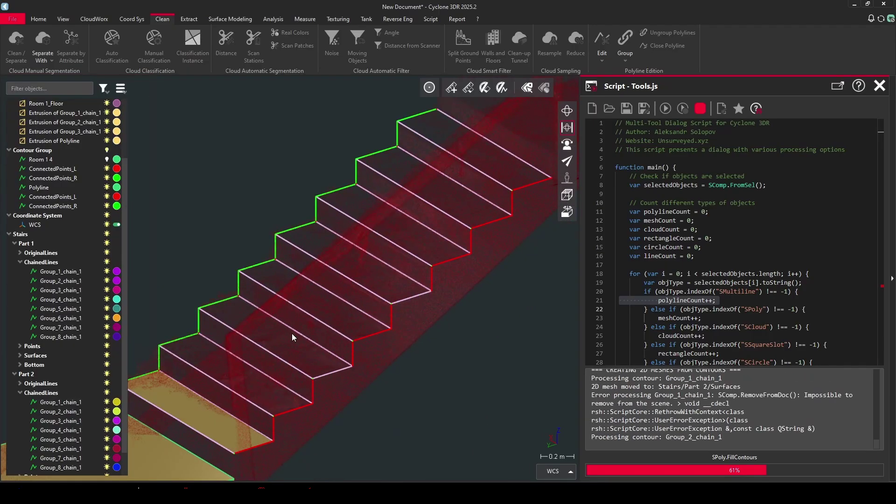
Move the flight's two underside polylines down 0.39 m to match the scanned soffit.
{"action": "scroll", "coordinate": [460, 315], "scroll_direction": "up", "scroll_amount": 6}
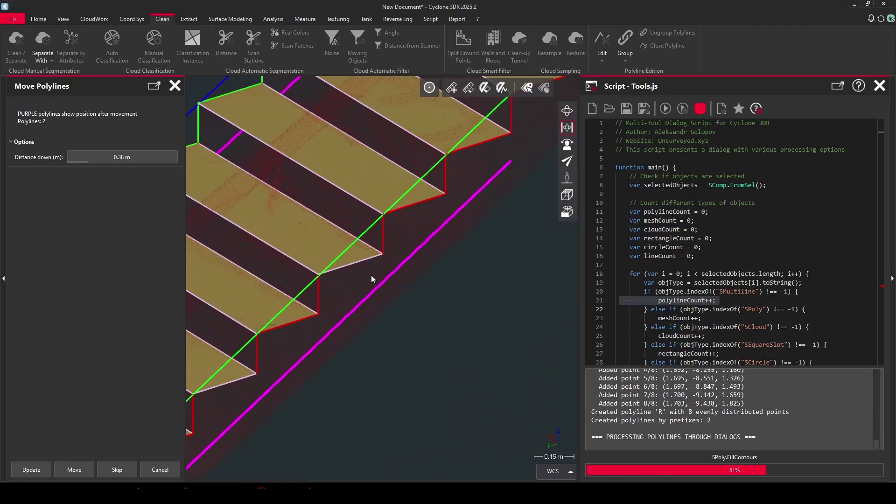
{"action": "scroll", "coordinate": [379, 186], "scroll_direction": "down", "scroll_amount": 4}
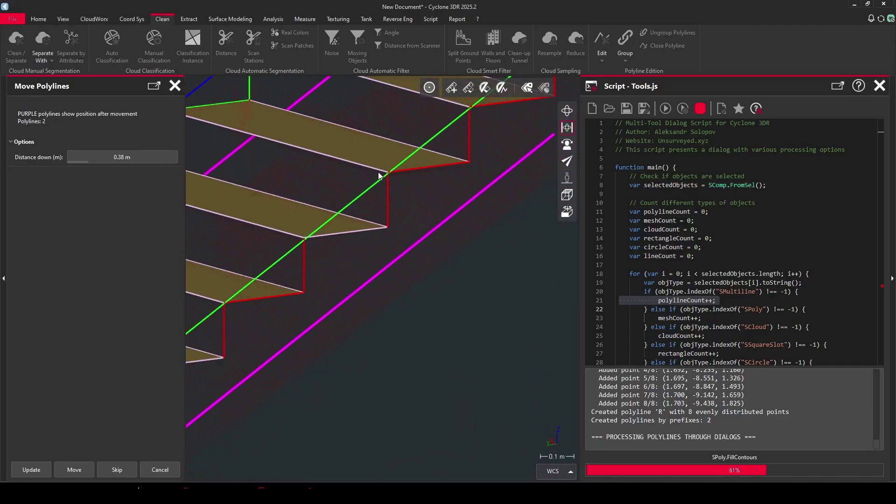
{"action": "left_click", "coordinate": [36, 475]}
{"action": "scroll", "coordinate": [362, 233], "scroll_direction": "up", "scroll_amount": 2}
{"action": "left_click_drag", "start_coordinate": [374, 248], "coordinate": [396, 247]}
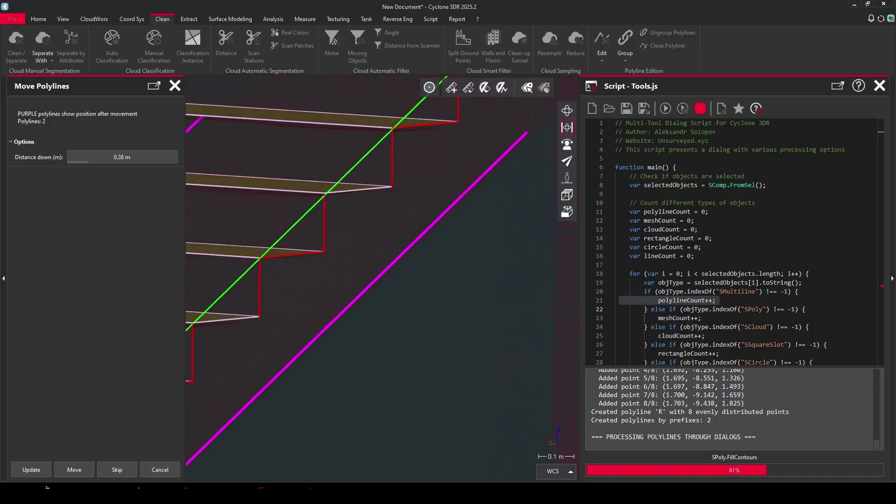
{"action": "left_click", "coordinate": [122, 157]}
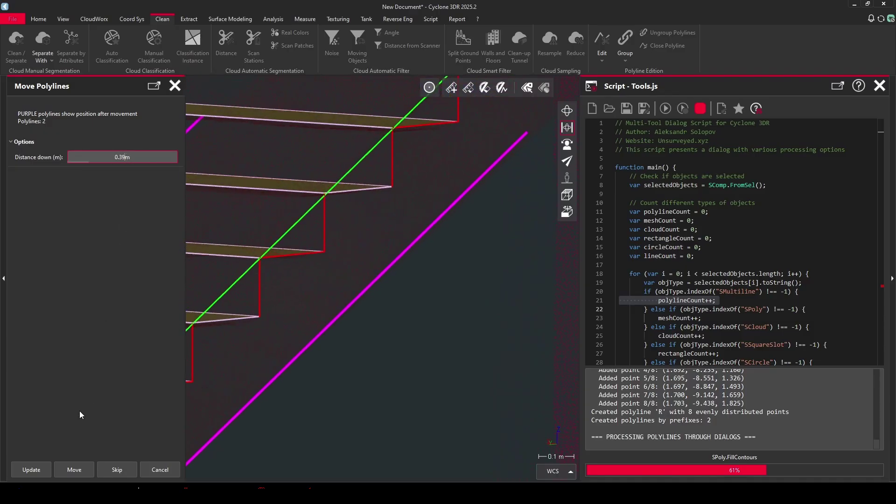
{"action": "type", "text": "0.39m"}
{"action": "left_click", "coordinate": [46, 470]}
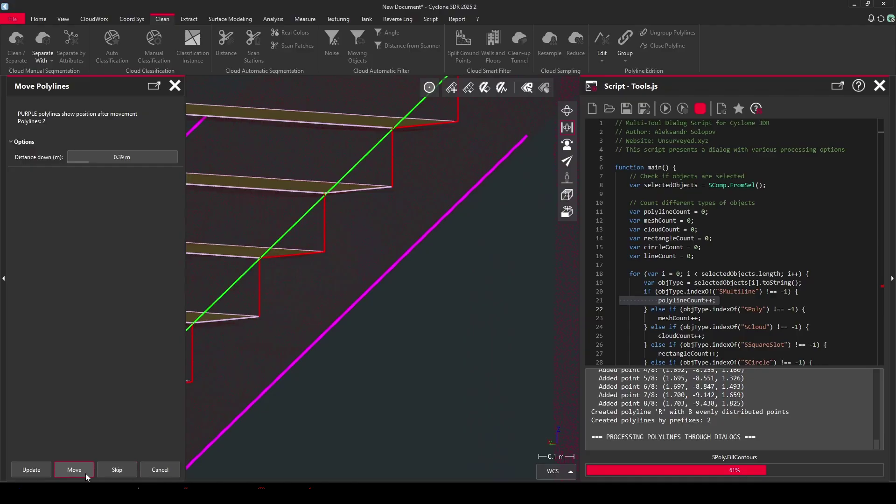
{"action": "left_click", "coordinate": [88, 476]}
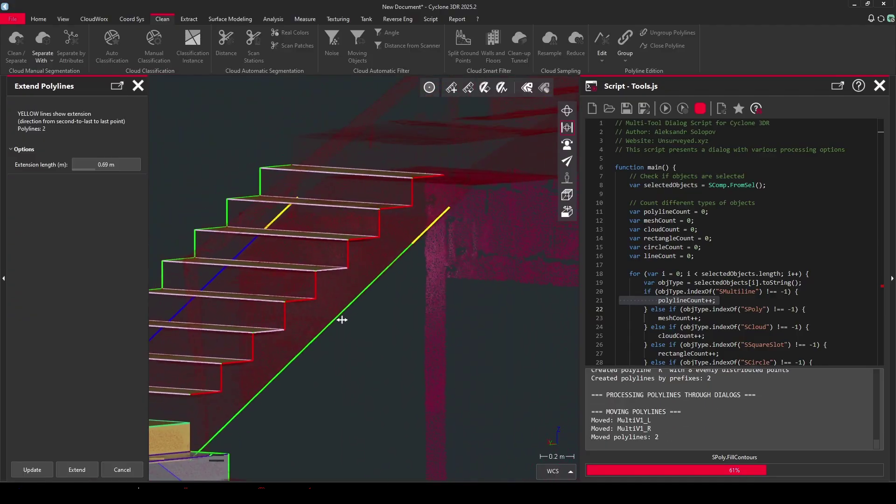
Extend the two underside polylines by 0.69 m towards the upper landing and complete the straight stair mesh.
{"action": "left_click_drag", "start_coordinate": [438, 285], "coordinate": [374, 311]}
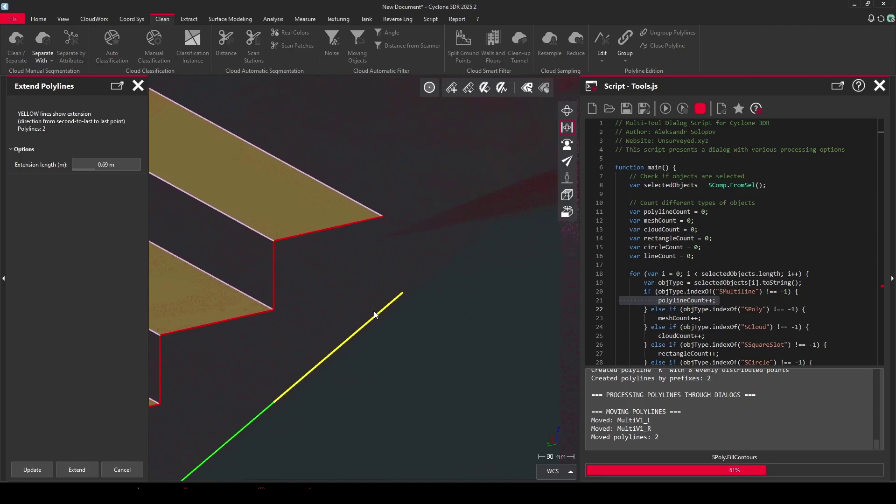
{"action": "left_click", "coordinate": [30, 476]}
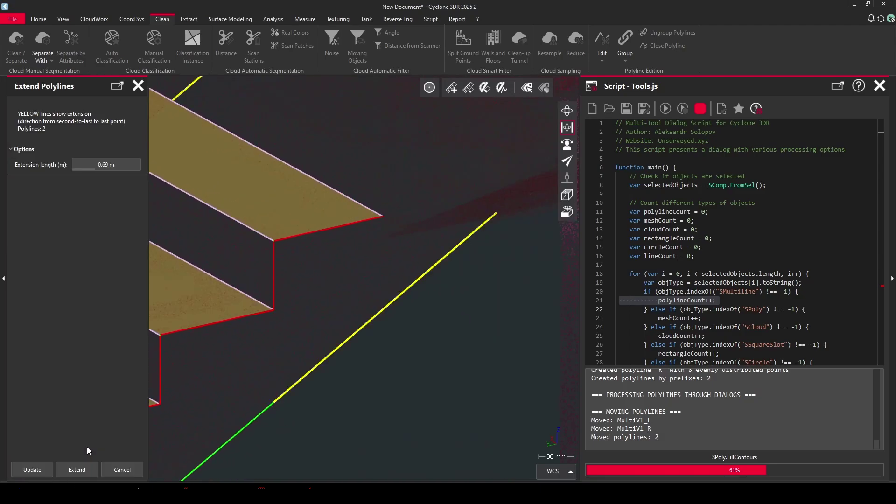
{"action": "left_click_drag", "start_coordinate": [459, 202], "coordinate": [458, 245]}
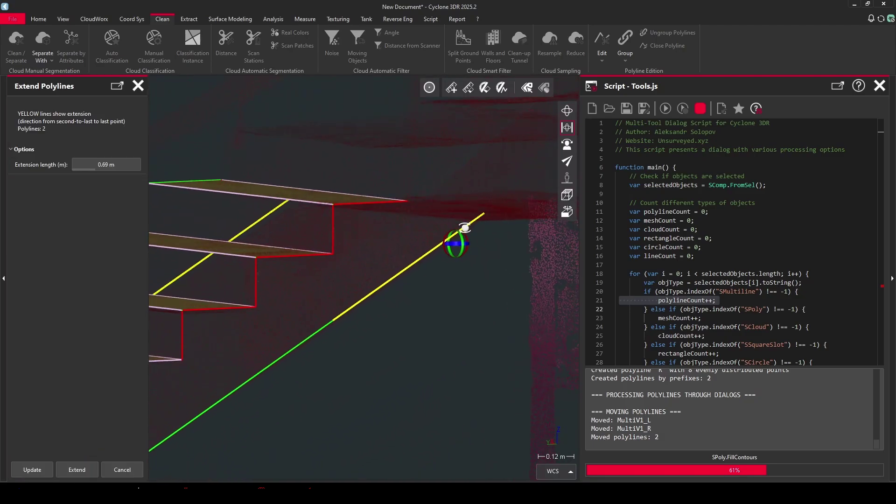
{"action": "left_click", "coordinate": [79, 469]}
{"action": "left_click", "coordinate": [284, 319]}
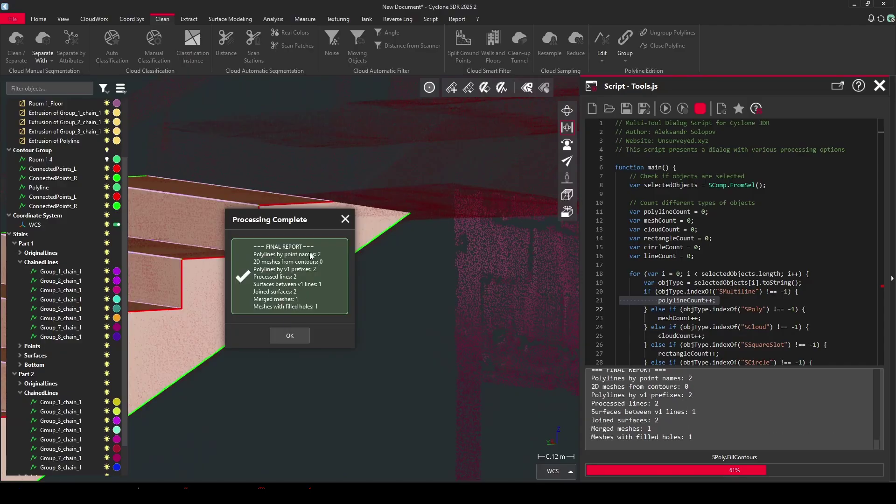
{"action": "left_click", "coordinate": [287, 333]}
{"action": "left_click", "coordinate": [281, 316]}
Examine the generated straight flights, landings and curved flight against the scan from several angles.
{"action": "scroll", "coordinate": [255, 240], "scroll_direction": "down", "scroll_amount": 6}
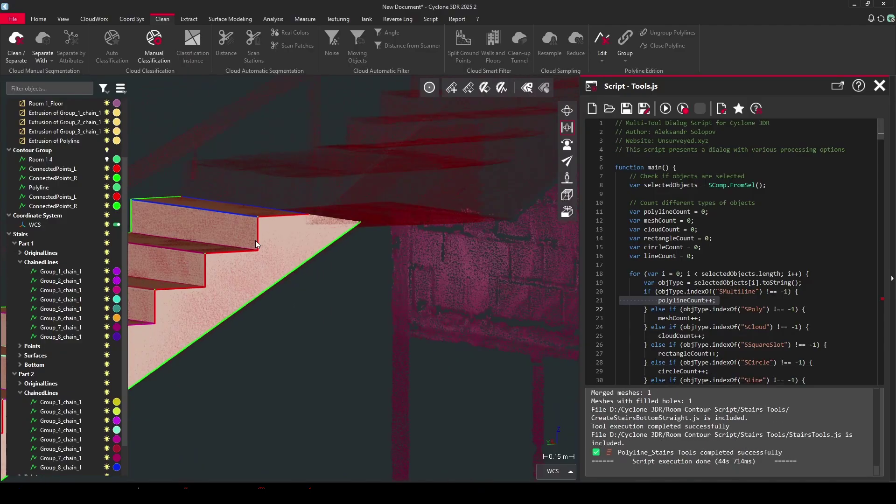
{"action": "middle_click_drag", "start_coordinate": [256, 240], "coordinate": [279, 256]}
{"action": "scroll", "coordinate": [262, 268], "scroll_direction": "up", "scroll_amount": 5}
{"action": "scroll", "coordinate": [312, 275], "scroll_direction": "down", "scroll_amount": 2}
{"action": "left_click_drag", "start_coordinate": [312, 275], "coordinate": [33, 323]}
{"action": "left_click_drag", "start_coordinate": [8, 317], "coordinate": [374, 279]}
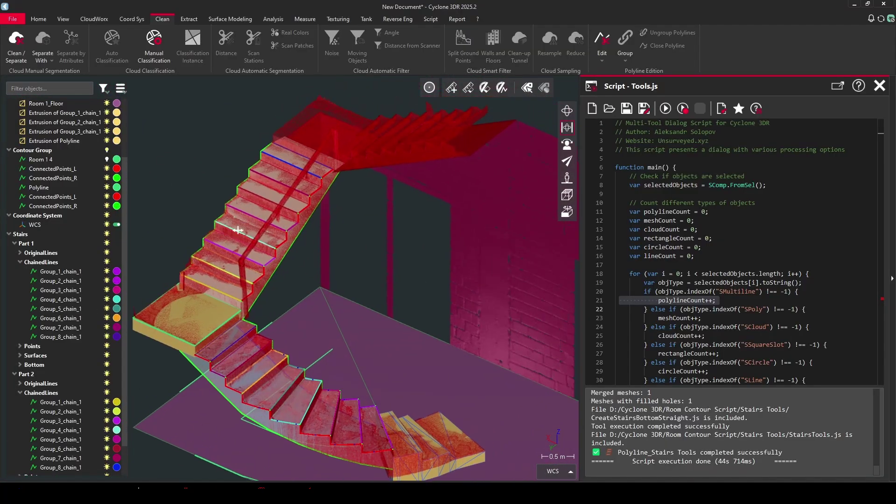
{"action": "left_click", "coordinate": [333, 300]}
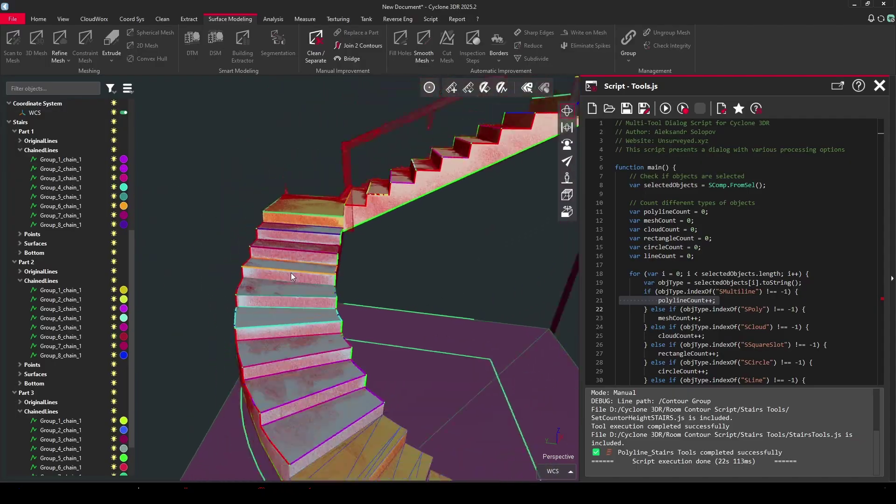
{"action": "left_click_drag", "start_coordinate": [292, 276], "coordinate": [460, 171]}
{"action": "scroll", "coordinate": [354, 178], "scroll_direction": "up", "scroll_amount": 4}
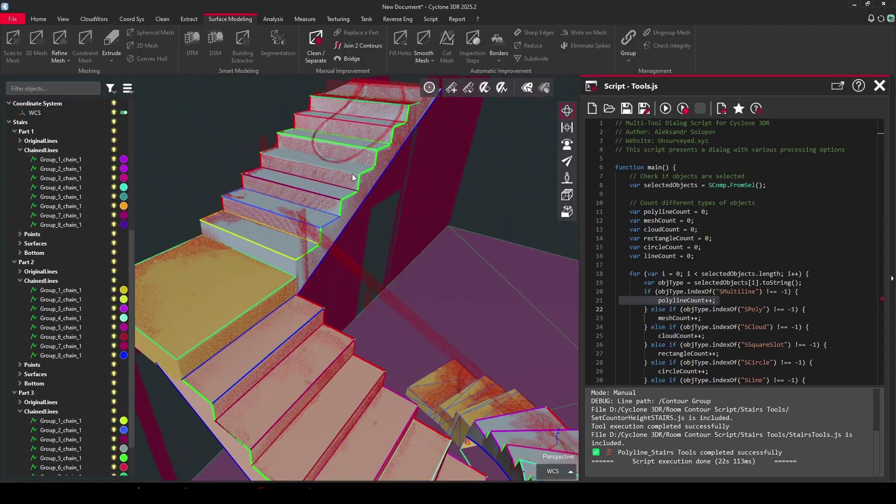
{"action": "scroll", "coordinate": [354, 178], "scroll_direction": "down", "scroll_amount": 3}
{"action": "scroll", "coordinate": [320, 320], "scroll_direction": "up", "scroll_amount": 3}
{"action": "left_click_drag", "start_coordinate": [320, 320], "coordinate": [281, 318]}
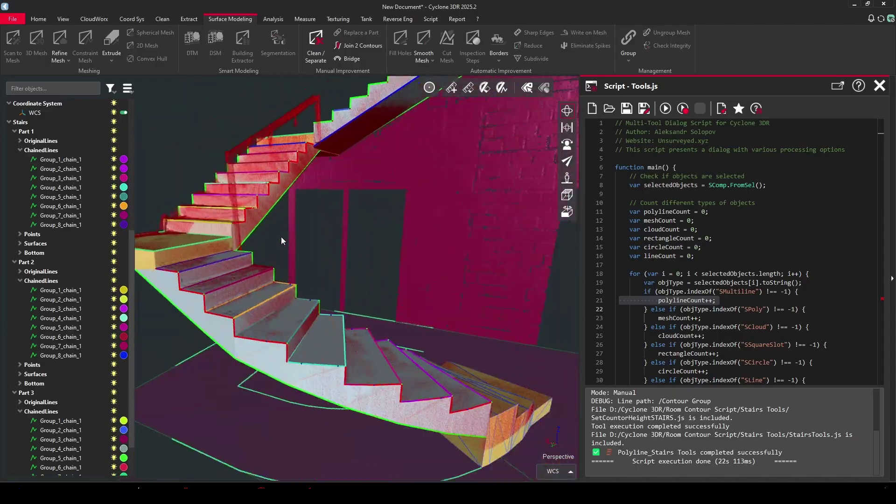